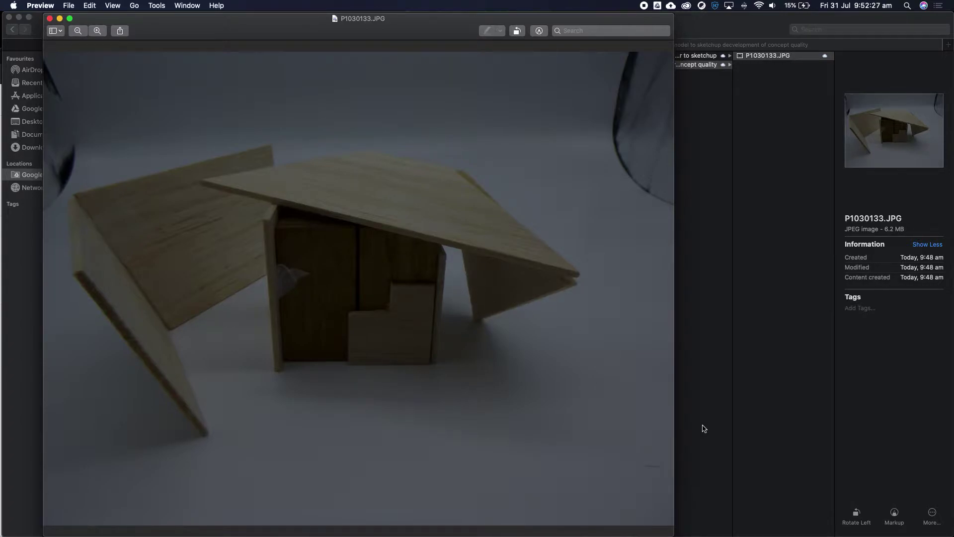
Step: Shrink the P1030133.JPG photo window and move it into the upper-left corner of the screen as a reference
{"action": "left_click_drag", "start_coordinate": [673, 535], "coordinate": [262, 277]}
{"action": "left_click_drag", "start_coordinate": [266, 16], "coordinate": [222, 15]}
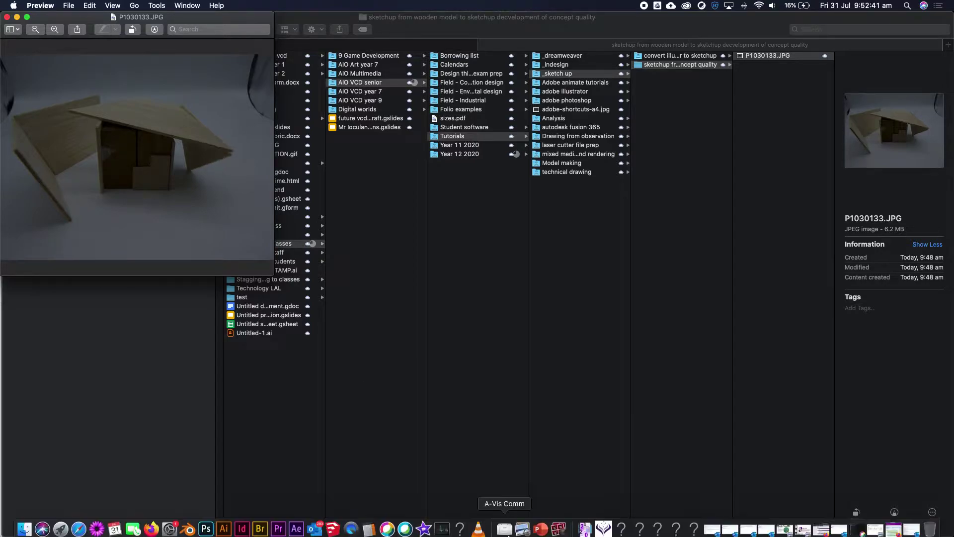
Step: Switch to SketchUp and start a new model with the Architectural Design - Millimeters template, postponing the software update
{"action": "left_click", "coordinate": [332, 526]}
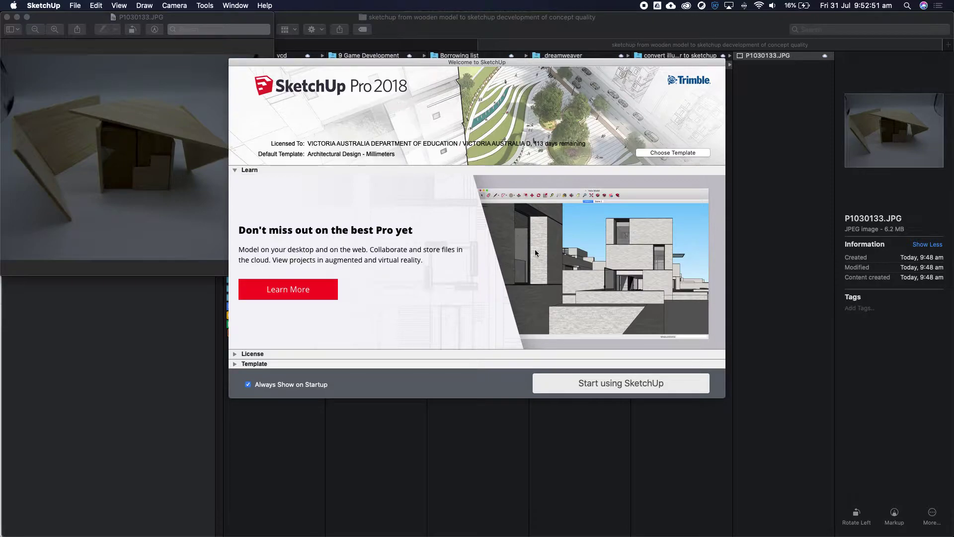
{"action": "left_click", "coordinate": [656, 153]}
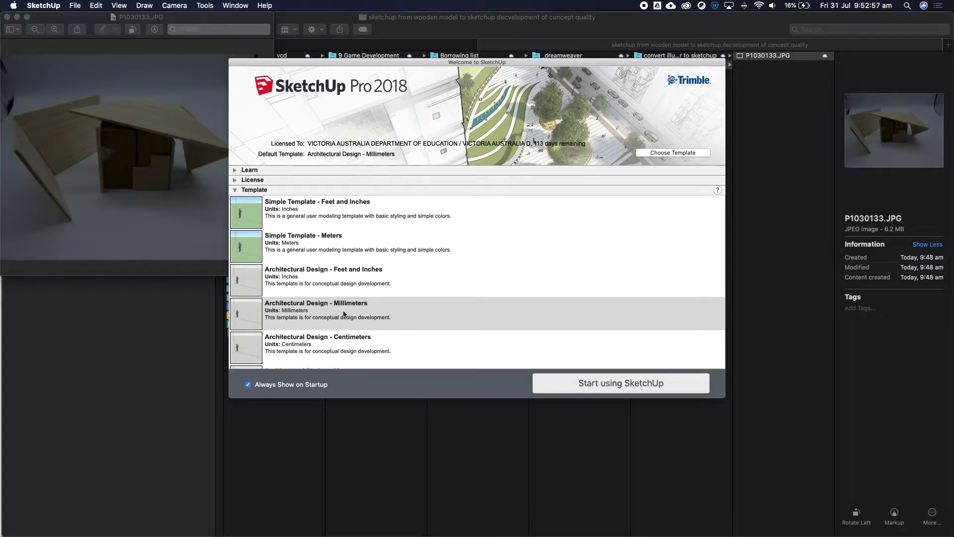
{"action": "left_click", "coordinate": [628, 385]}
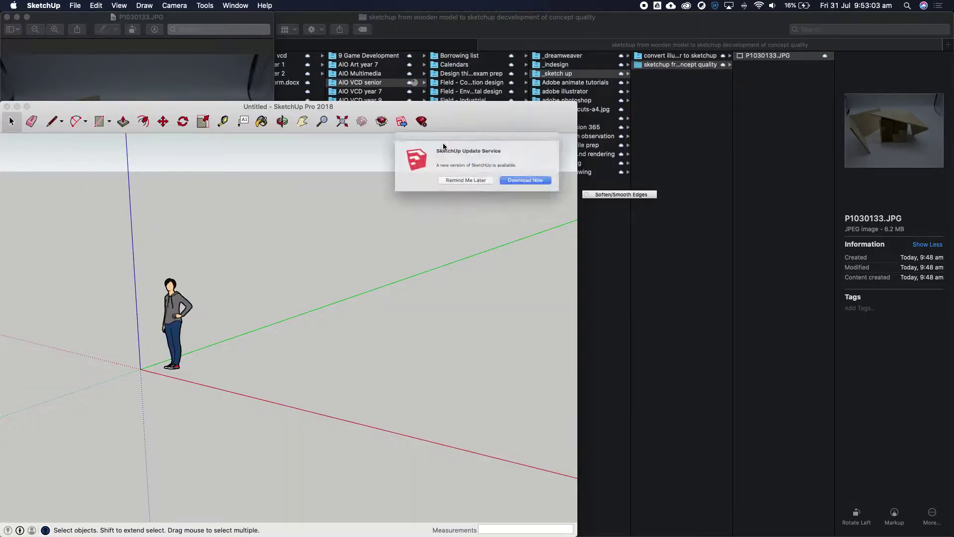
{"action": "left_click", "coordinate": [453, 186]}
Step: Reposition and enlarge the modelling window so it fills the screen space beside the reference photo
{"action": "mouse_move", "coordinate": [461, 106]}
{"action": "left_mouse_down"}
{"action": "mouse_move", "coordinate": [549, 106]}
{"action": "mouse_move", "coordinate": [728, 17]}
{"action": "mouse_move", "coordinate": [705, 6]}
{"action": "left_mouse_up"}
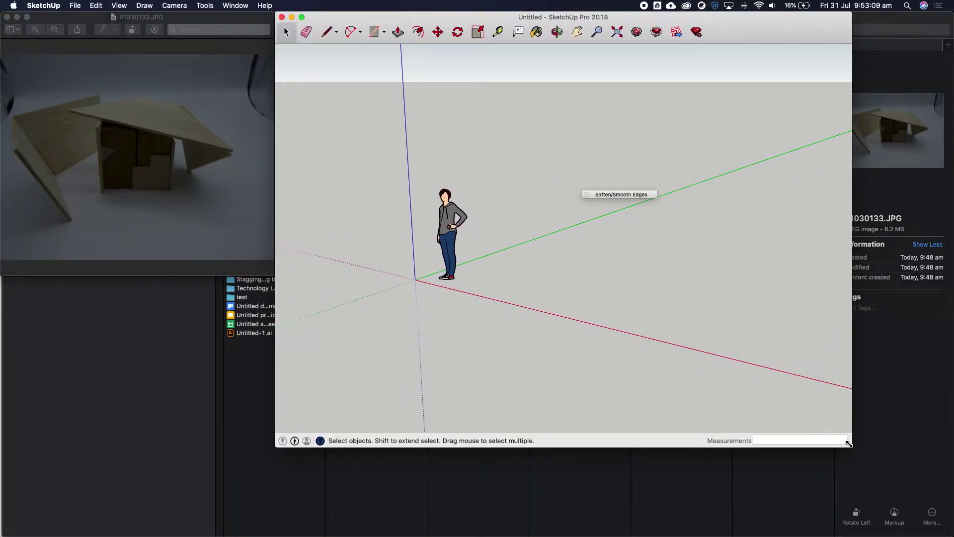
{"action": "left_click_drag", "start_coordinate": [849, 443], "coordinate": [952, 535]}
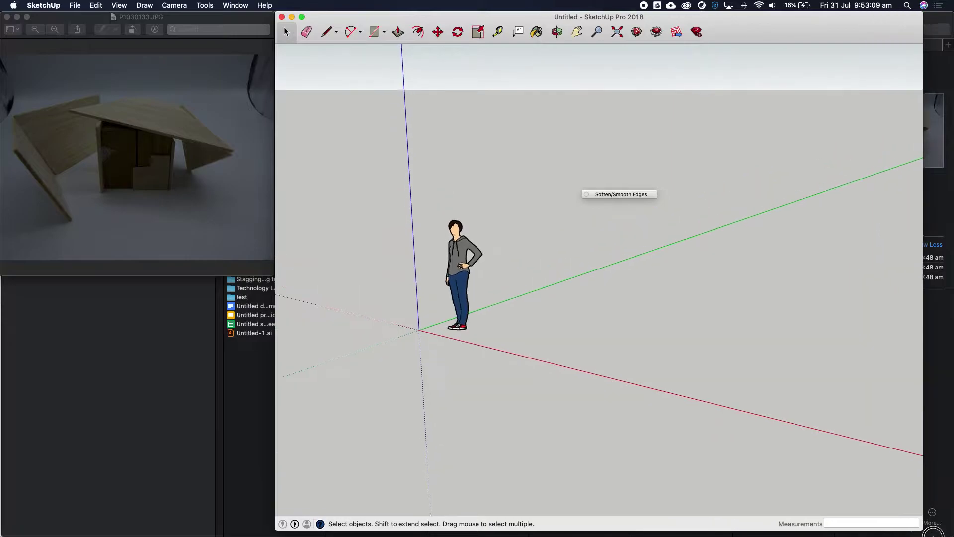
{"action": "left_click", "coordinate": [614, 338]}
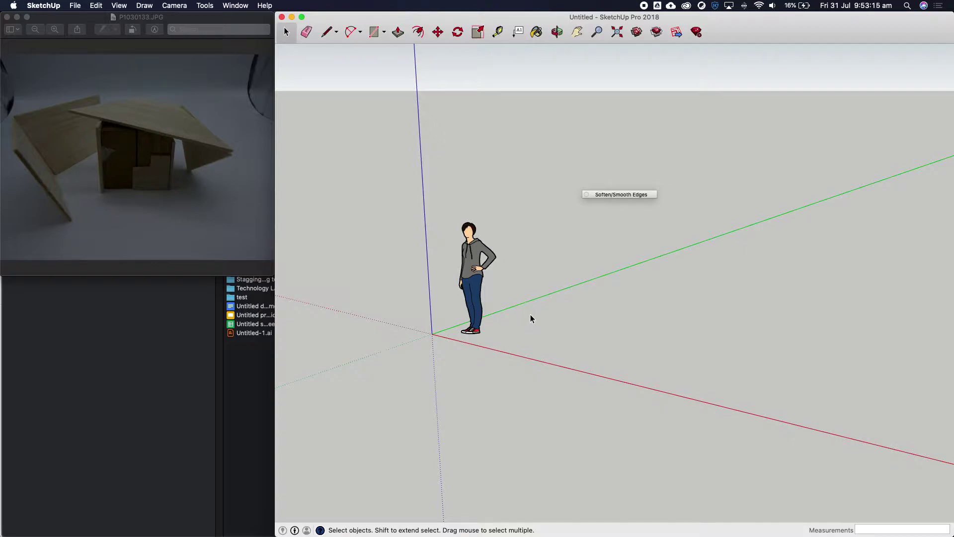
{"action": "scroll", "coordinate": [515, 315], "scroll_direction": "up", "scroll_amount": 3}
{"action": "scroll", "coordinate": [515, 315], "scroll_direction": "up", "scroll_amount": 2}
{"action": "scroll", "coordinate": [516, 314], "scroll_direction": "down", "scroll_amount": 5}
{"action": "scroll", "coordinate": [515, 314], "scroll_direction": "up", "scroll_amount": 6}
{"action": "scroll", "coordinate": [517, 316], "scroll_direction": "down", "scroll_amount": 2}
{"action": "scroll", "coordinate": [517, 316], "scroll_direction": "up", "scroll_amount": 2}
{"action": "scroll", "coordinate": [517, 315], "scroll_direction": "down", "scroll_amount": 1}
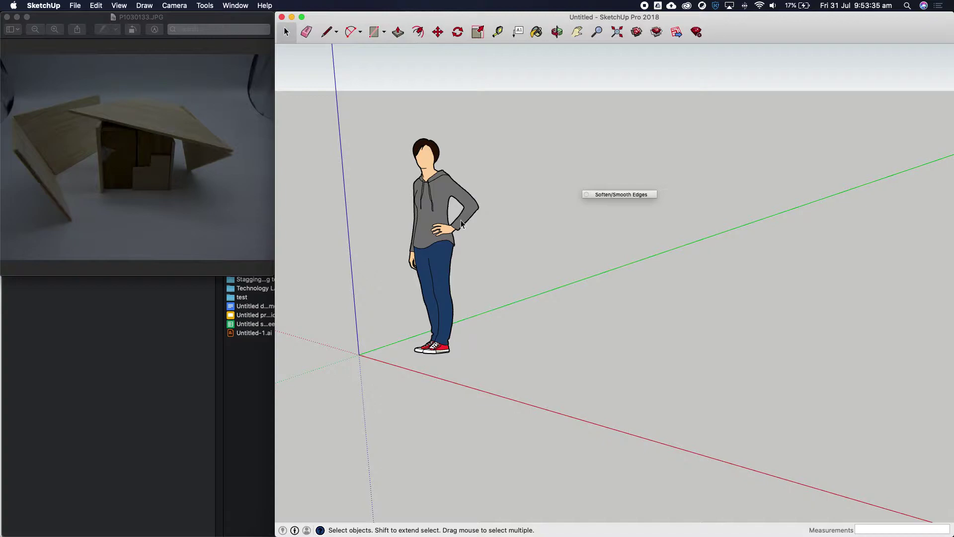
{"action": "scroll", "coordinate": [460, 222], "scroll_direction": "down", "scroll_amount": 2}
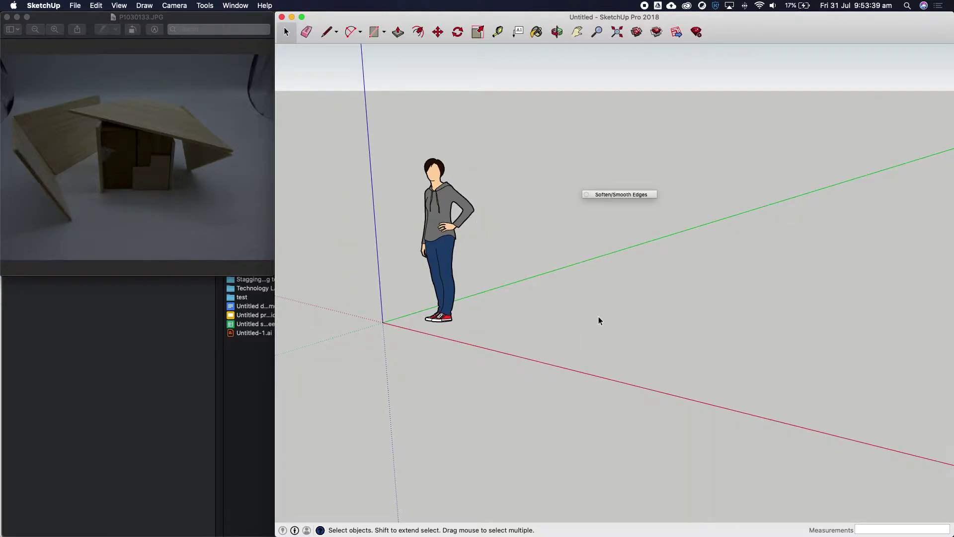
{"action": "left_click", "coordinate": [167, 199]}
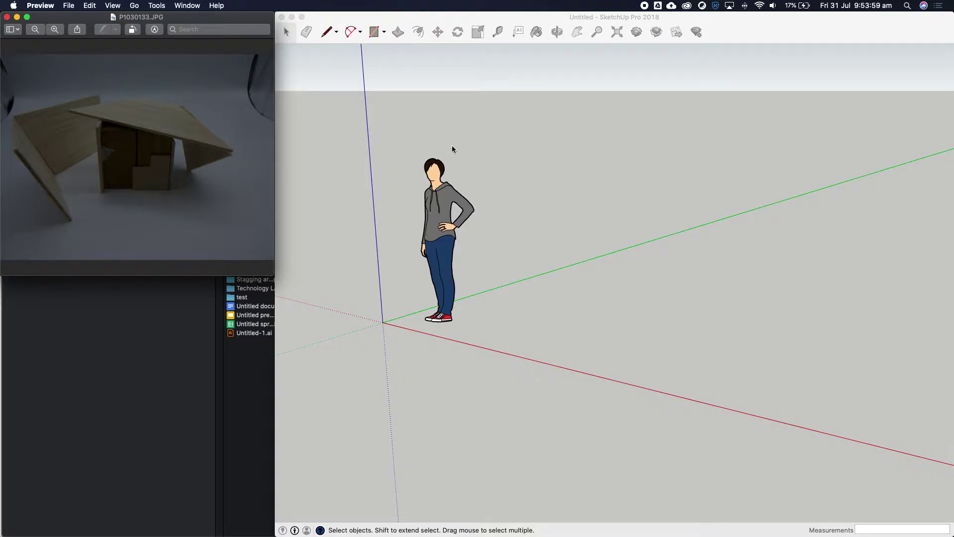
Step: Draw a 3000 by 3000 mm rectangle on the ground beside the scale figure
{"action": "left_click", "coordinate": [374, 32]}
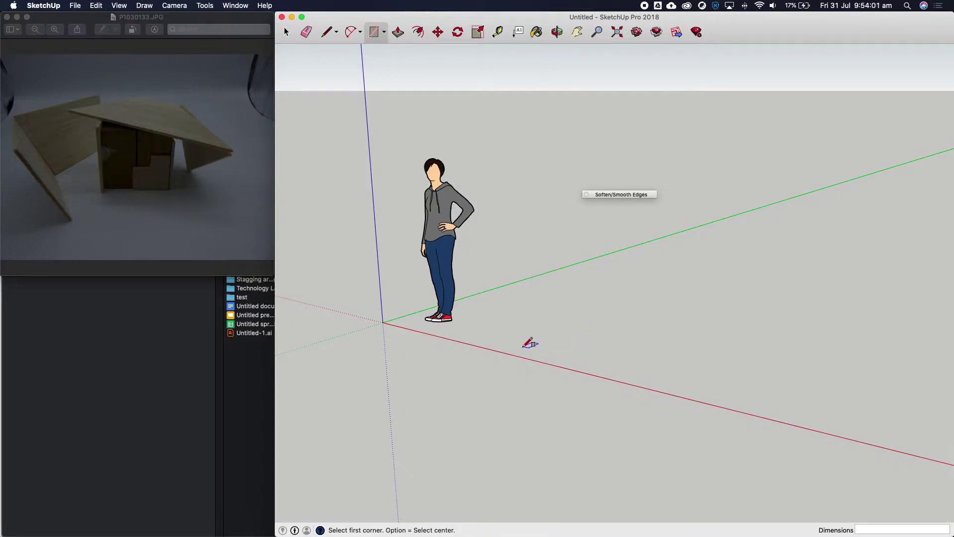
{"action": "left_click", "coordinate": [519, 344]}
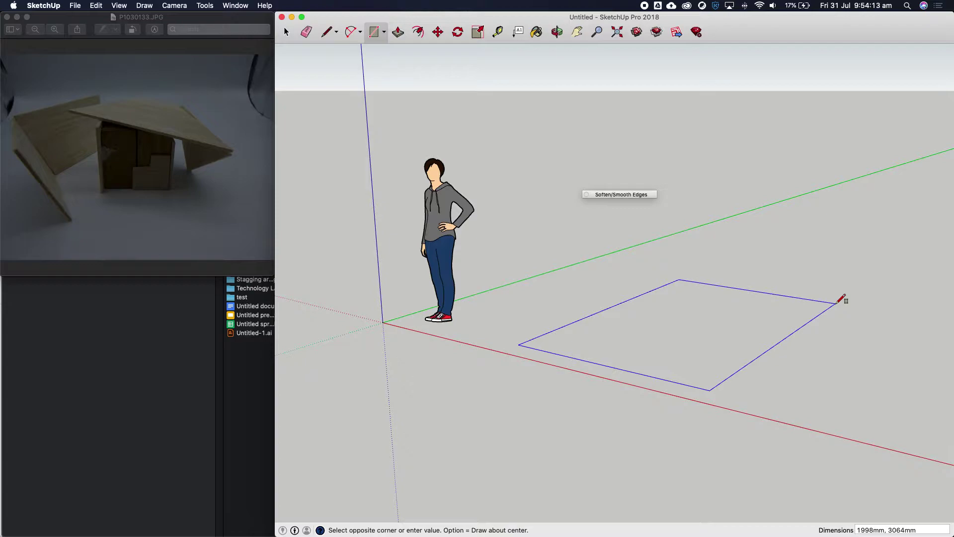
{"action": "type", "text": "3"}
{"action": "type", "text": "000,3000"}
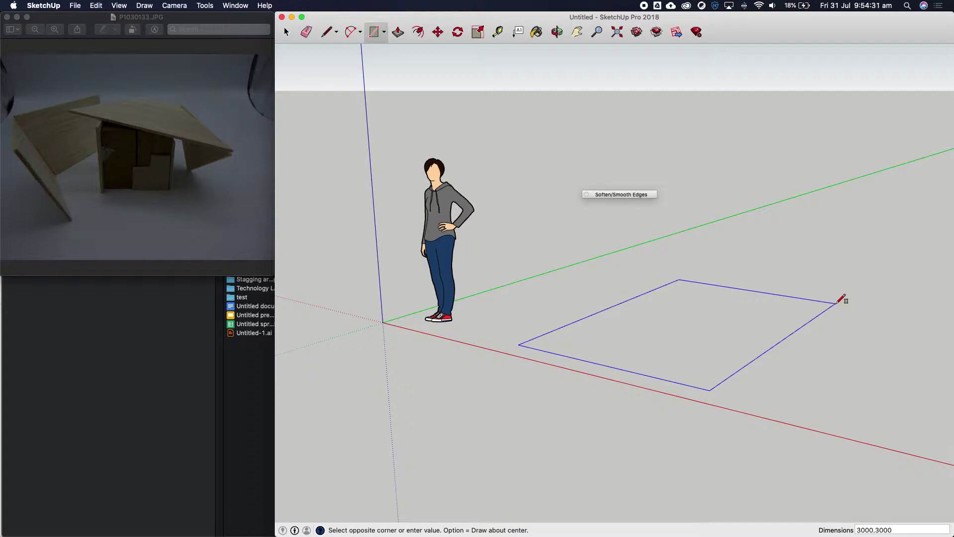
{"action": "key", "text": "Return"}
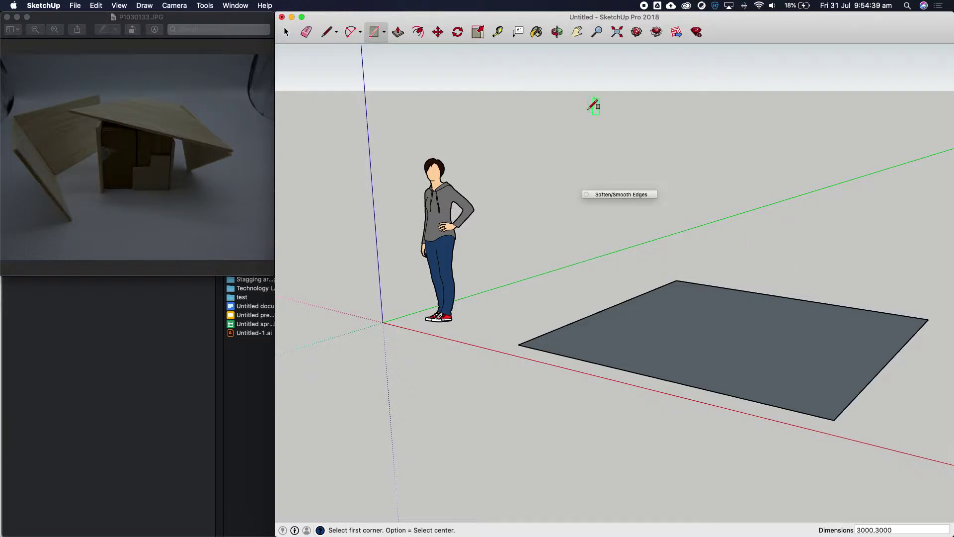
Step: Push/Pull the square face upward into a block 6000 mm high
{"action": "left_click", "coordinate": [400, 33]}
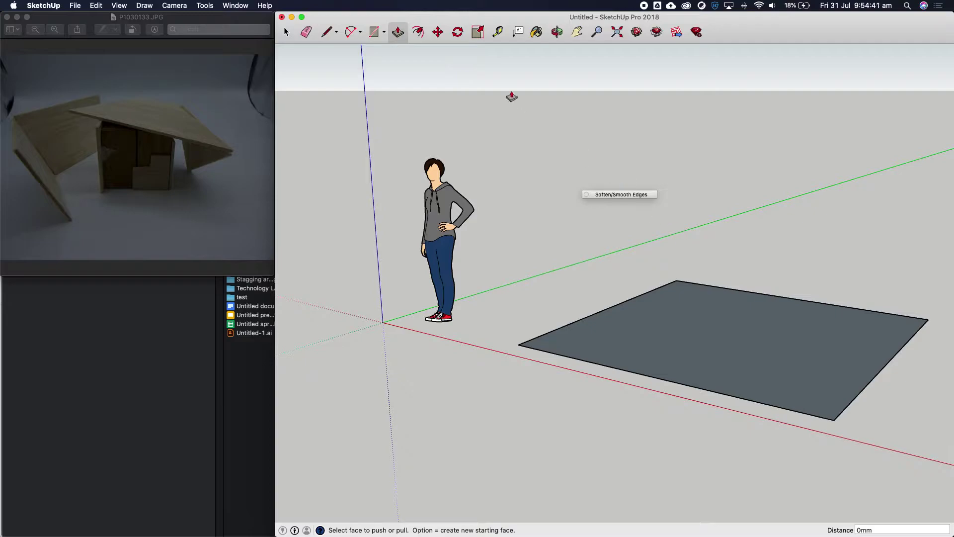
{"action": "left_click_drag", "start_coordinate": [819, 332], "coordinate": [837, 138]}
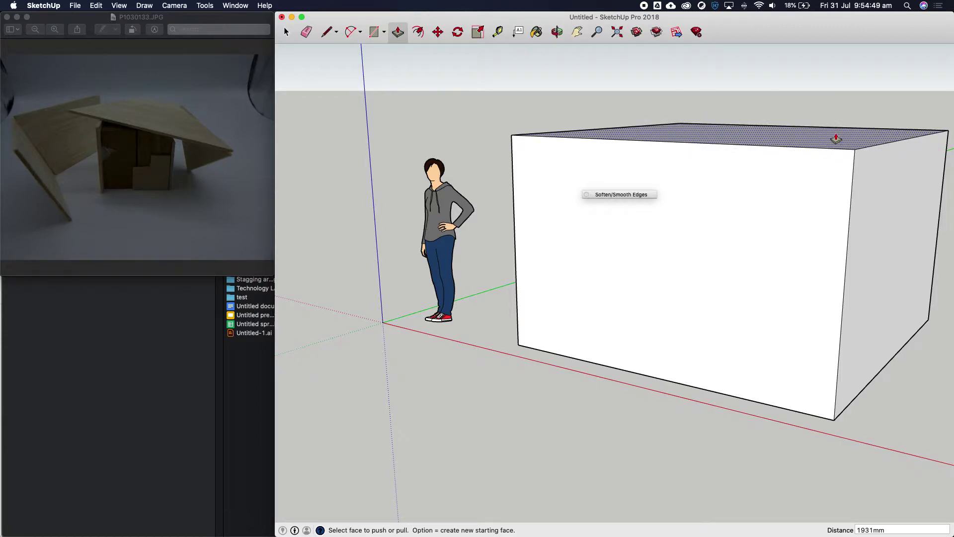
{"action": "type", "text": "6000"}
{"action": "key", "text": "Return"}
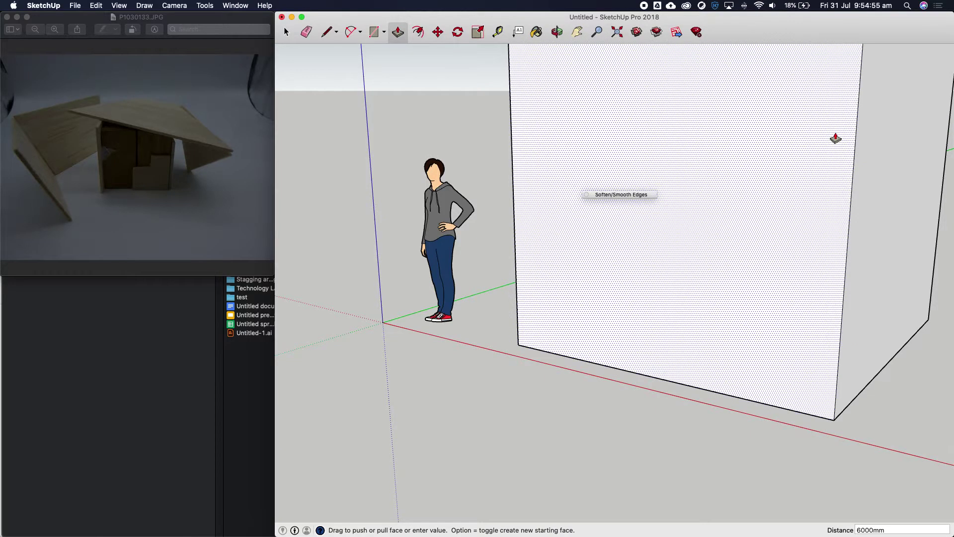
Step: Make the entire block a component with the definition name "wooden block", replacing the selected geometry
{"action": "scroll", "coordinate": [774, 140], "scroll_direction": "down", "scroll_amount": 3}
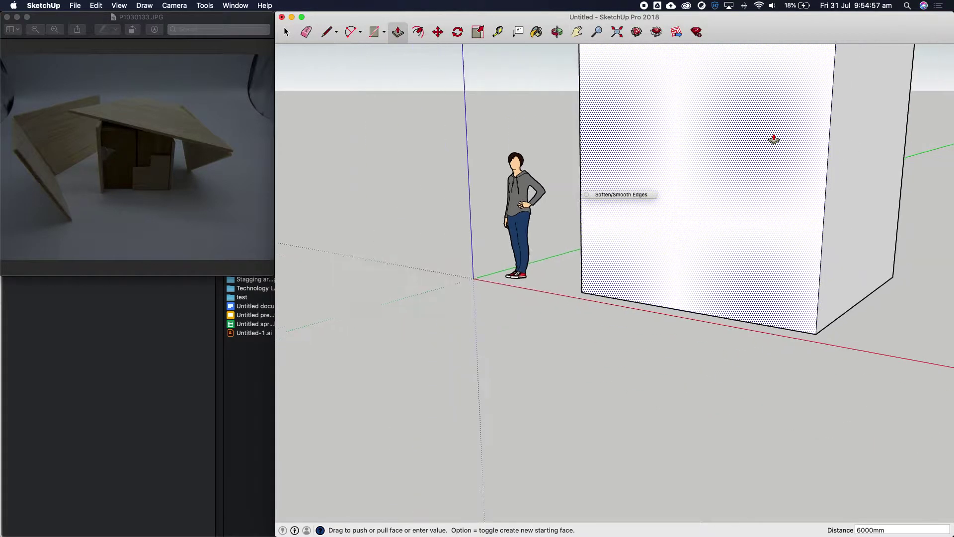
{"action": "scroll", "coordinate": [774, 139], "scroll_direction": "down", "scroll_amount": 5}
{"action": "scroll", "coordinate": [803, 78], "scroll_direction": "up", "scroll_amount": 2}
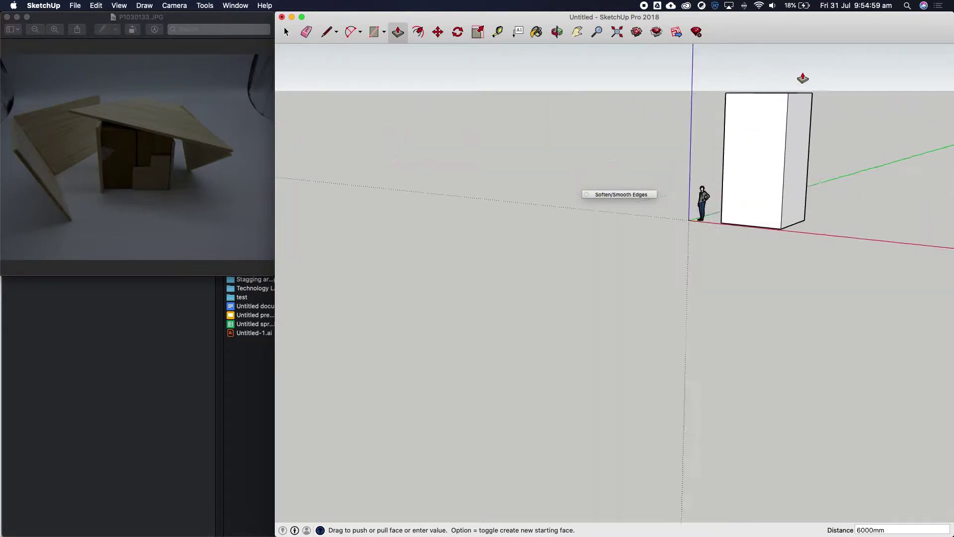
{"action": "scroll", "coordinate": [803, 78], "scroll_direction": "up", "scroll_amount": 4}
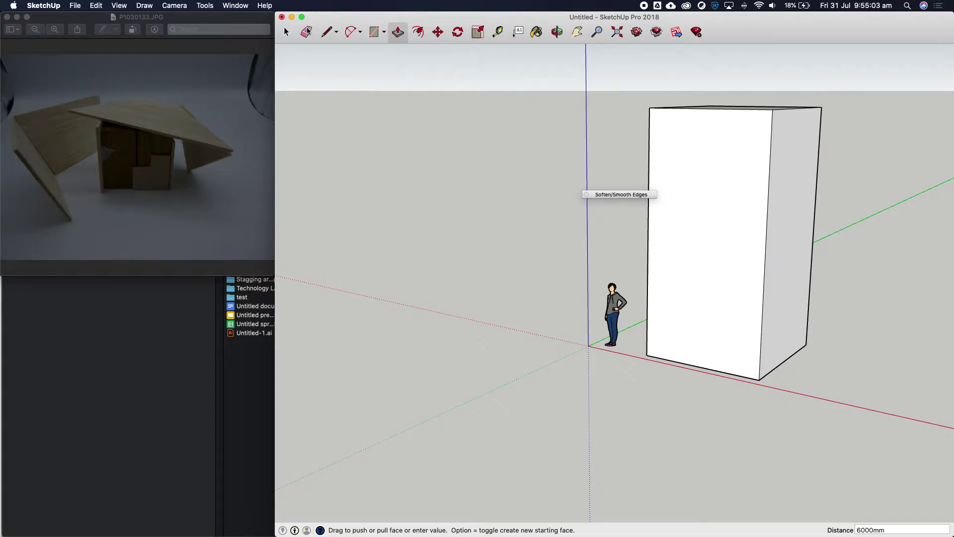
{"action": "key", "text": "space"}
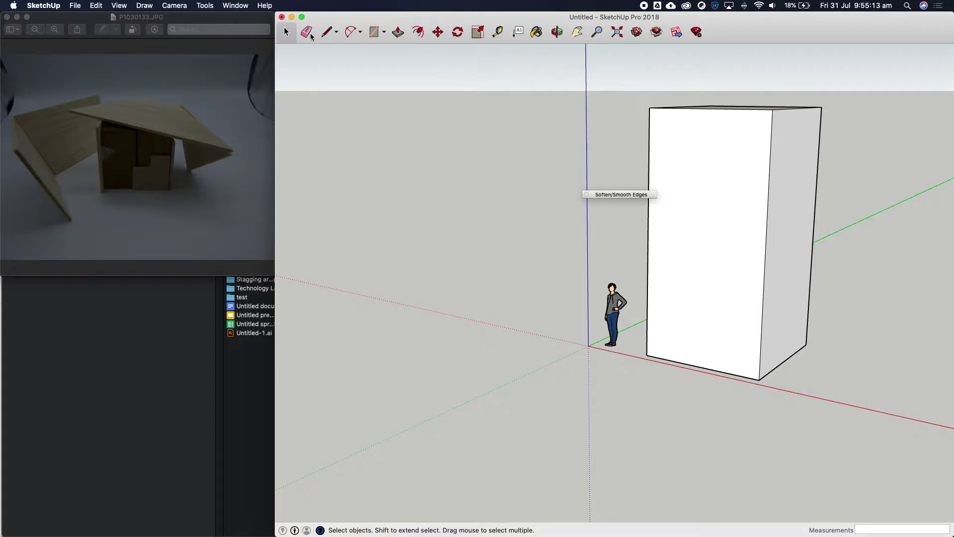
{"action": "triple_click", "coordinate": [732, 230]}
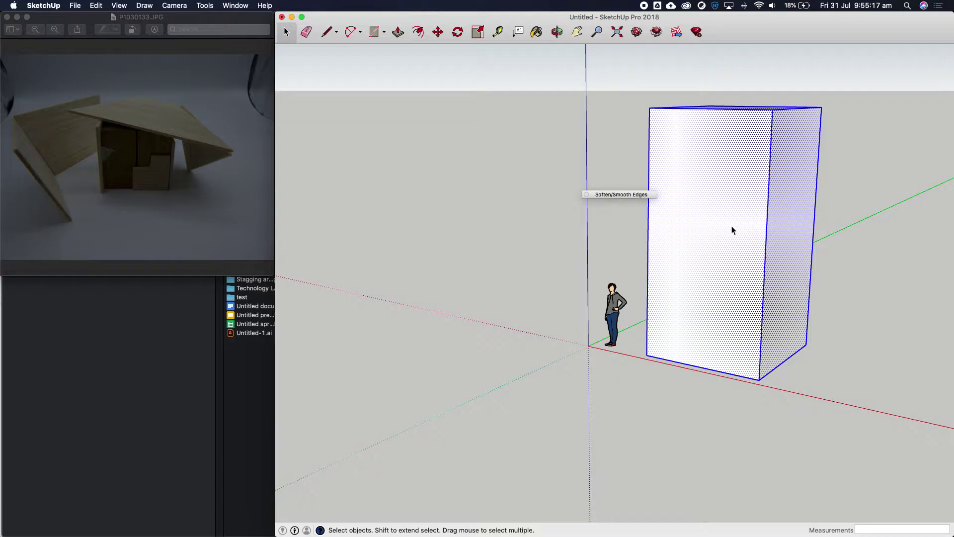
{"action": "right_click", "coordinate": [726, 215]}
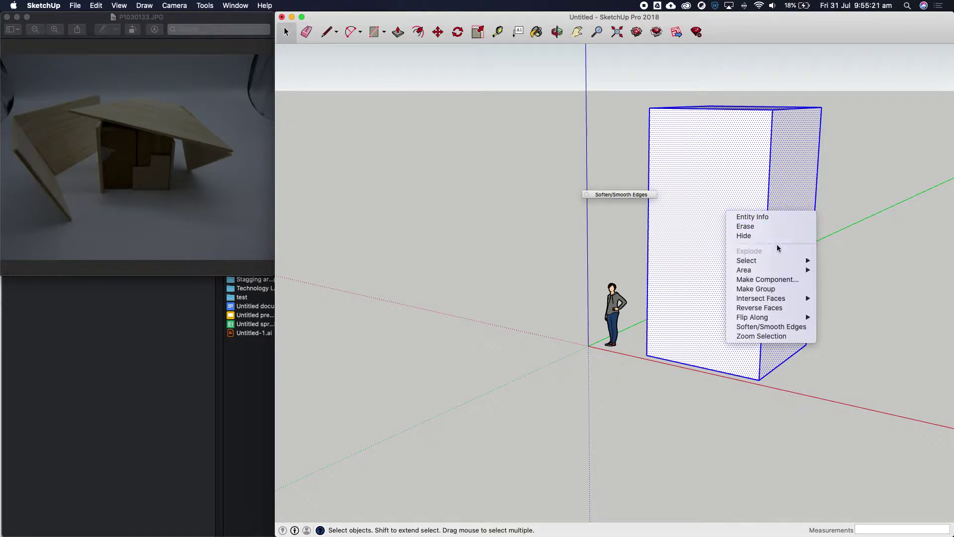
{"action": "left_click", "coordinate": [764, 279]}
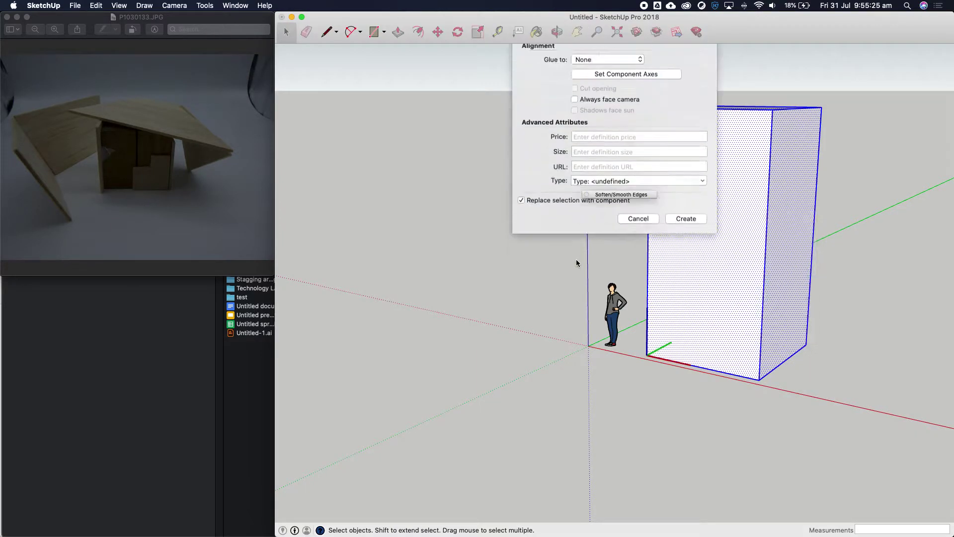
{"action": "type", "text": "wooden block"}
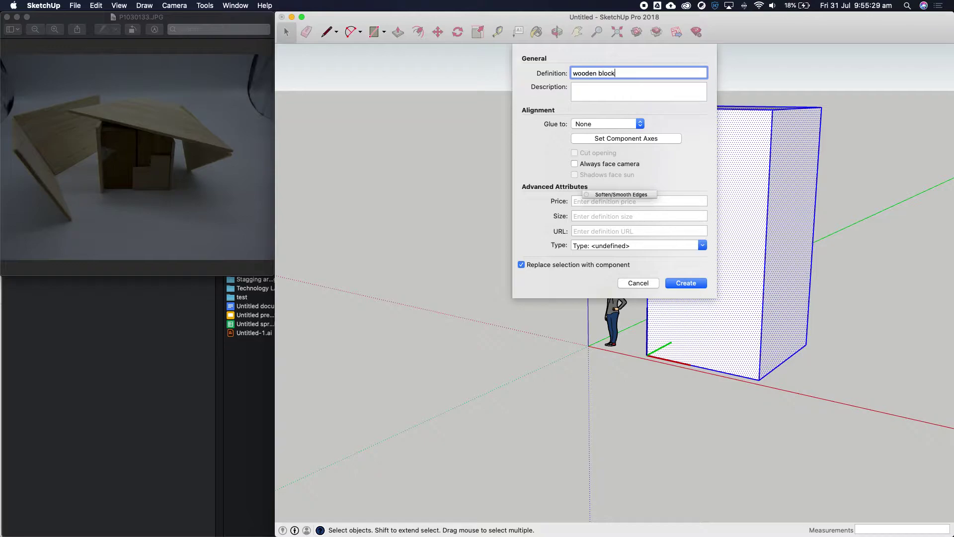
{"action": "left_click", "coordinate": [691, 284]}
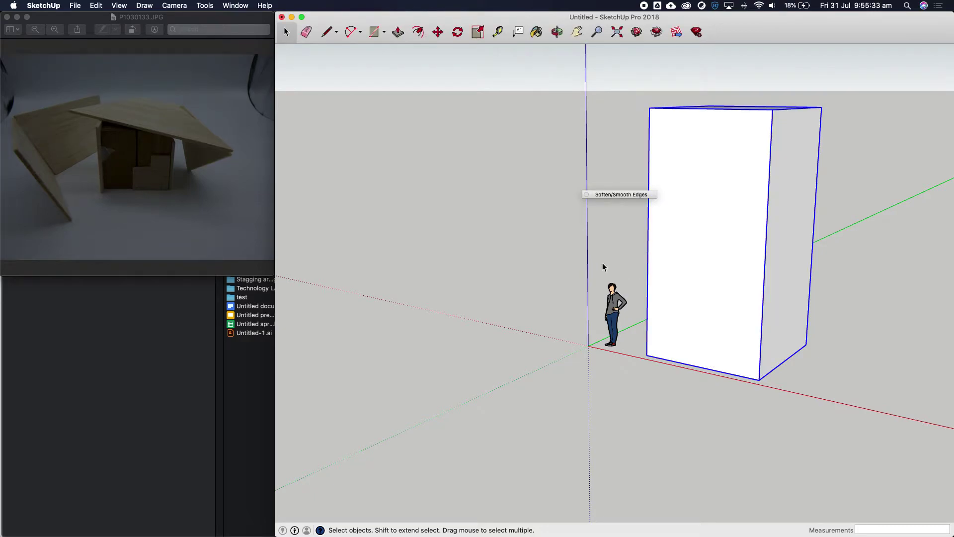
Step: Try to copy the wooden block from its base corner to a spot about 3274 mm away
{"action": "scroll", "coordinate": [562, 253], "scroll_direction": "down", "scroll_amount": 2}
{"action": "scroll", "coordinate": [728, 213], "scroll_direction": "up", "scroll_amount": 3}
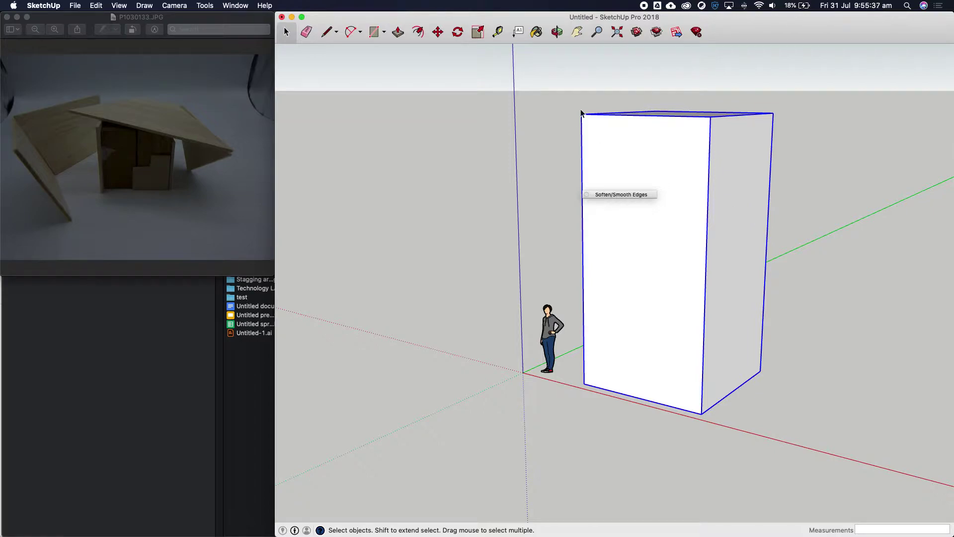
{"action": "left_click", "coordinate": [578, 34]}
{"action": "left_click_drag", "start_coordinate": [675, 206], "coordinate": [513, 208]}
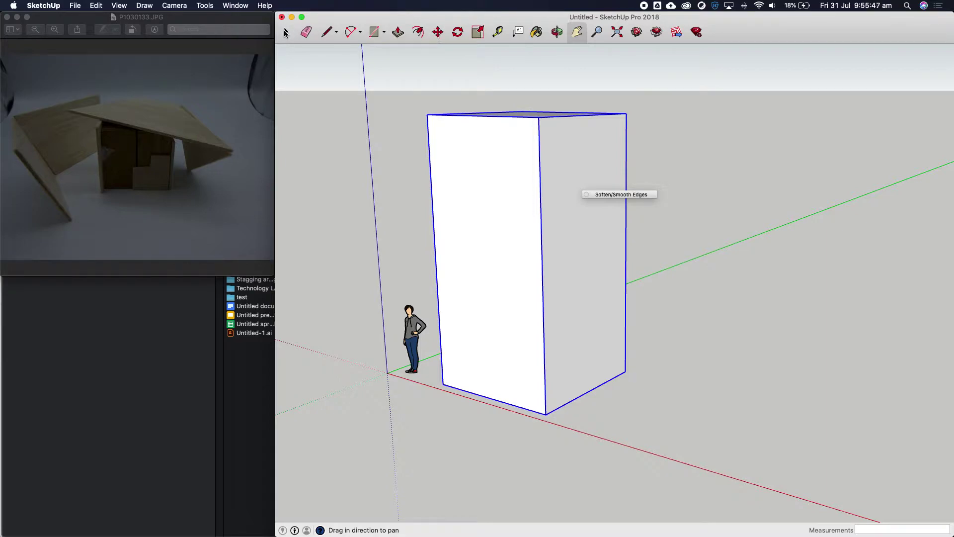
{"action": "left_click", "coordinate": [438, 32]}
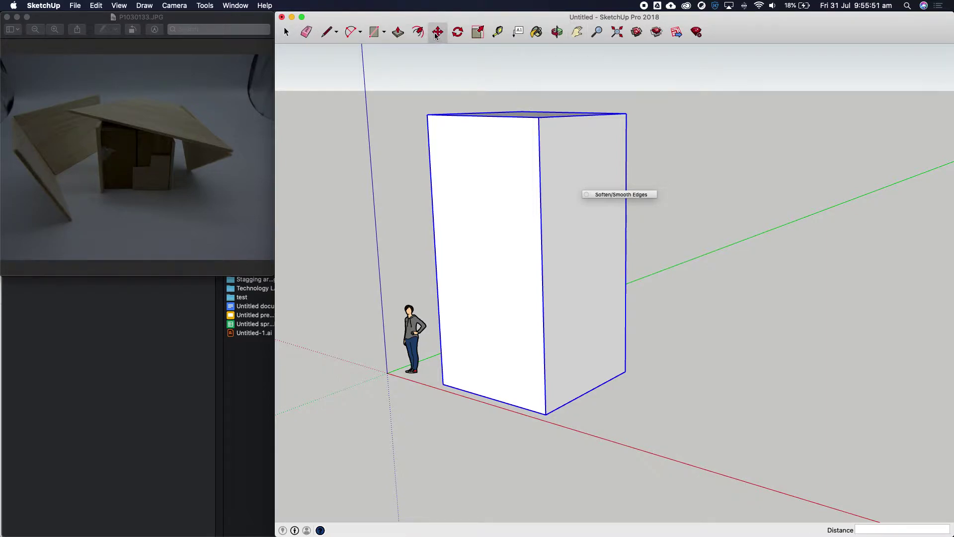
{"action": "left_click", "coordinate": [444, 385]}
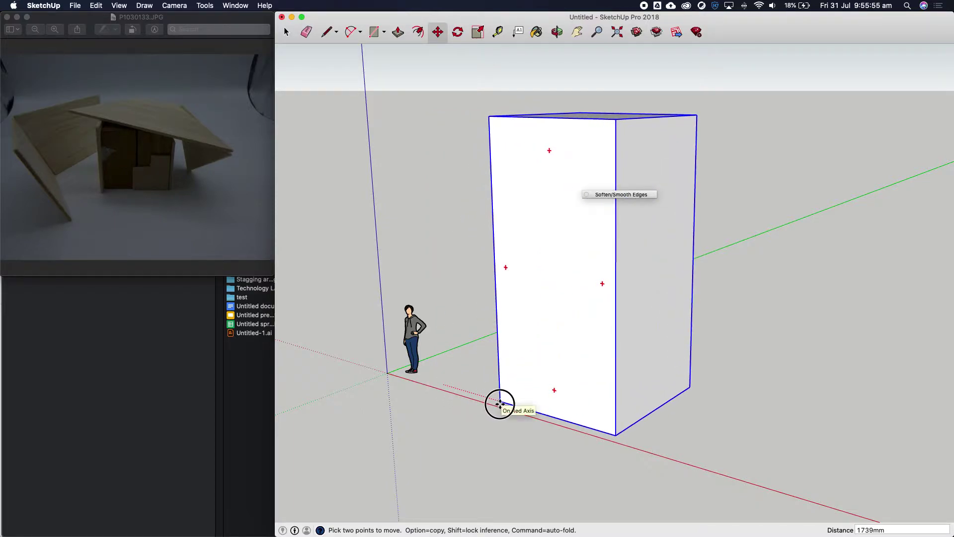
{"action": "key", "text": "alt"}
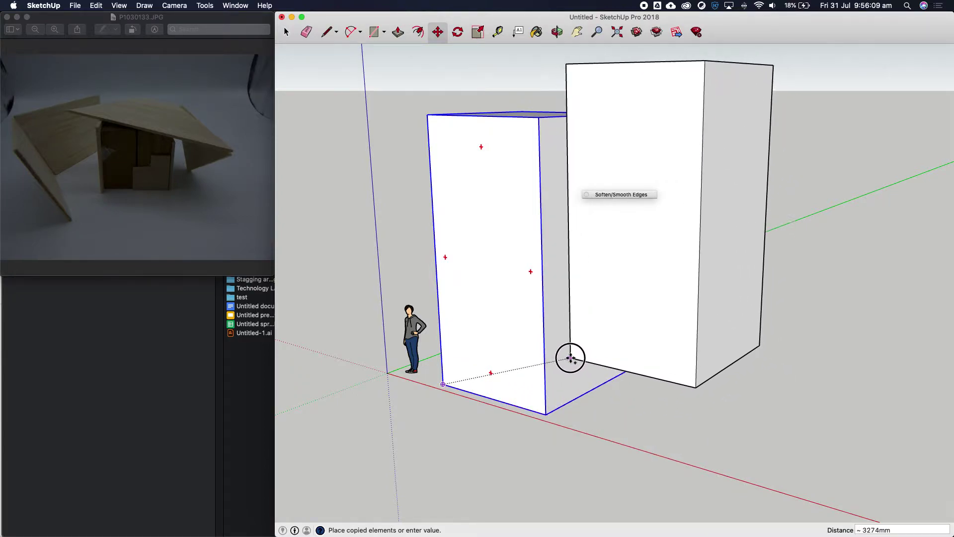
{"action": "left_click", "coordinate": [571, 358]}
{"action": "left_click", "coordinate": [557, 31]}
{"action": "left_click_drag", "start_coordinate": [798, 288], "coordinate": [735, 354]}
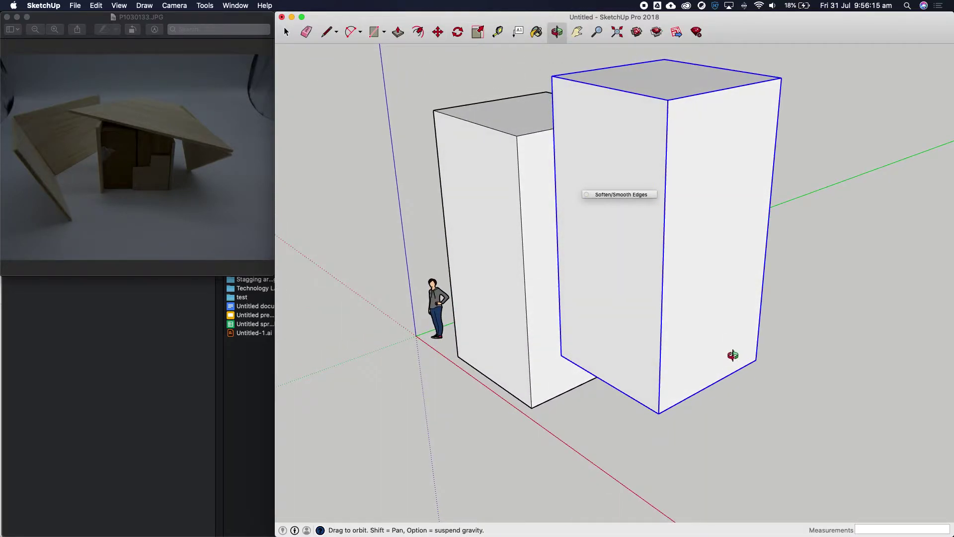
{"action": "key", "text": "super+z"}
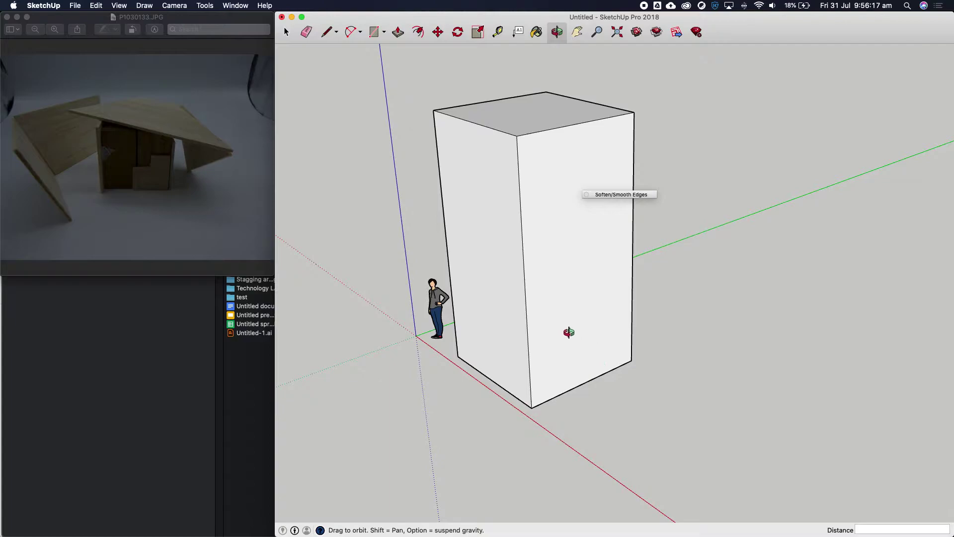
Step: Copy the wooden block 3000 mm along the red axis, from its base corner to the adjacent base corner
{"action": "left_click", "coordinate": [437, 33]}
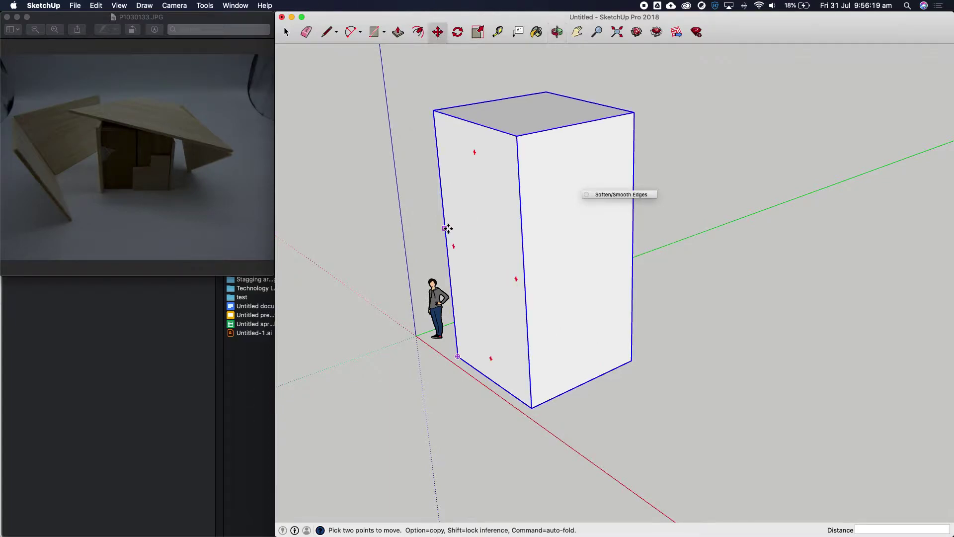
{"action": "left_click", "coordinate": [459, 358]}
{"action": "key", "text": "alt"}
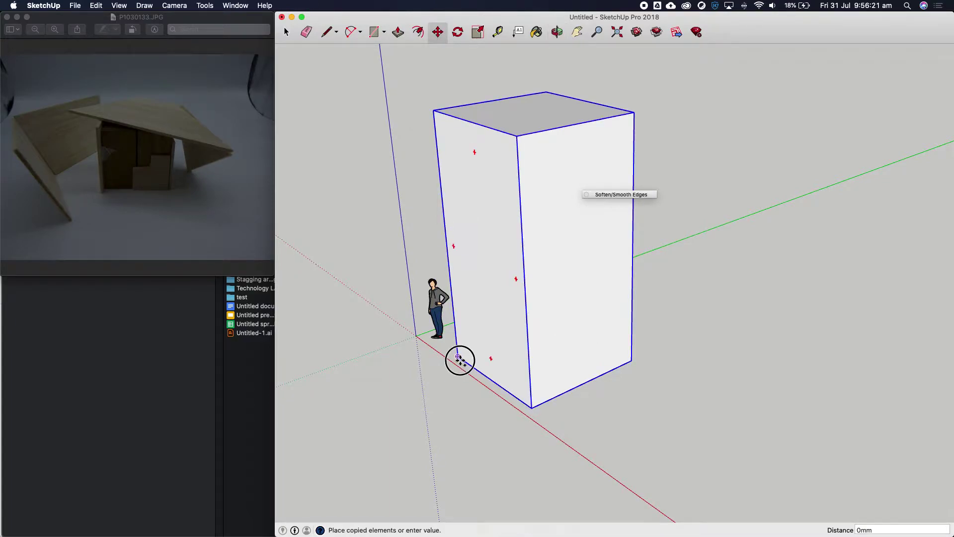
{"action": "left_click", "coordinate": [530, 405]}
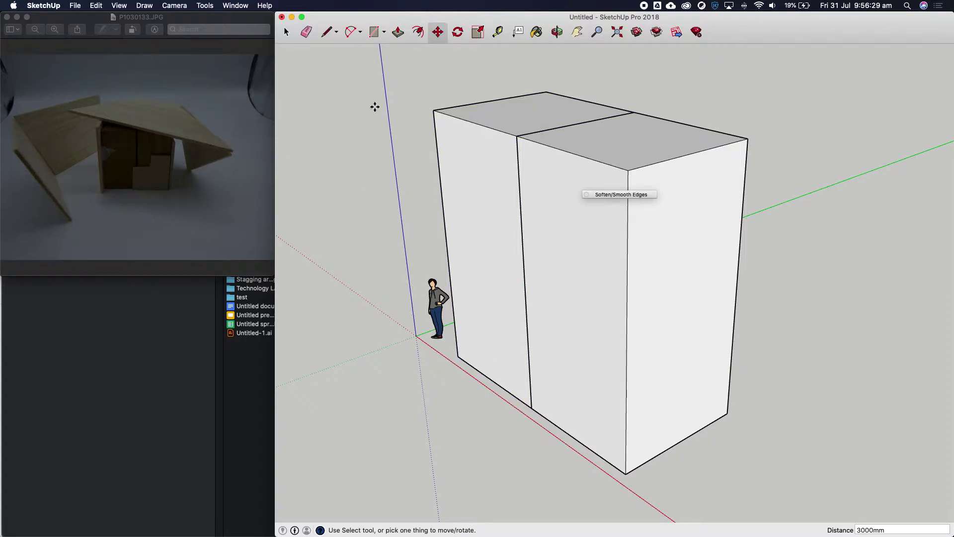
Step: Copy both wooden blocks together 3000 mm along the green axis to form a two-by-two arrangement
{"action": "left_click", "coordinate": [287, 32]}
{"action": "left_click", "coordinate": [533, 118]}
{"action": "left_click", "coordinate": [606, 145], "text": "shift"}
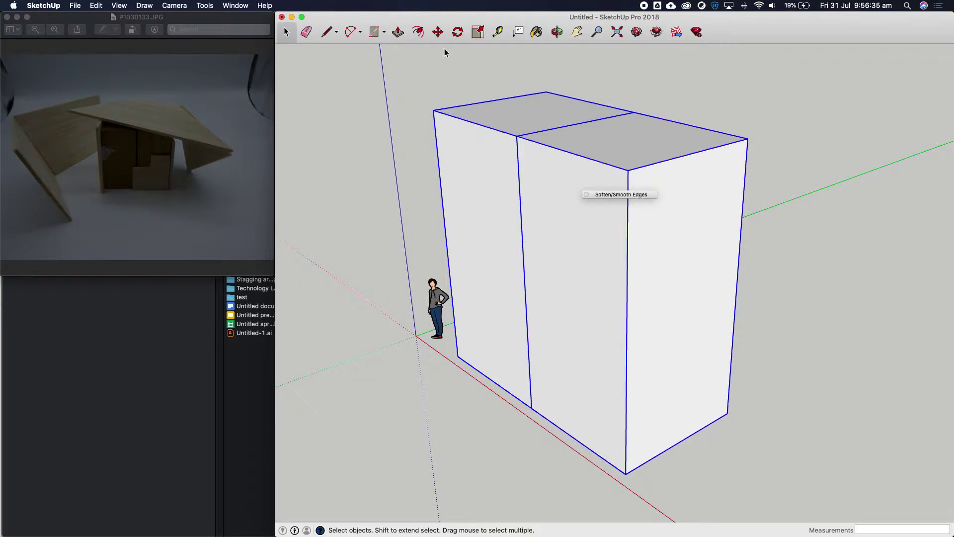
{"action": "left_click", "coordinate": [440, 33]}
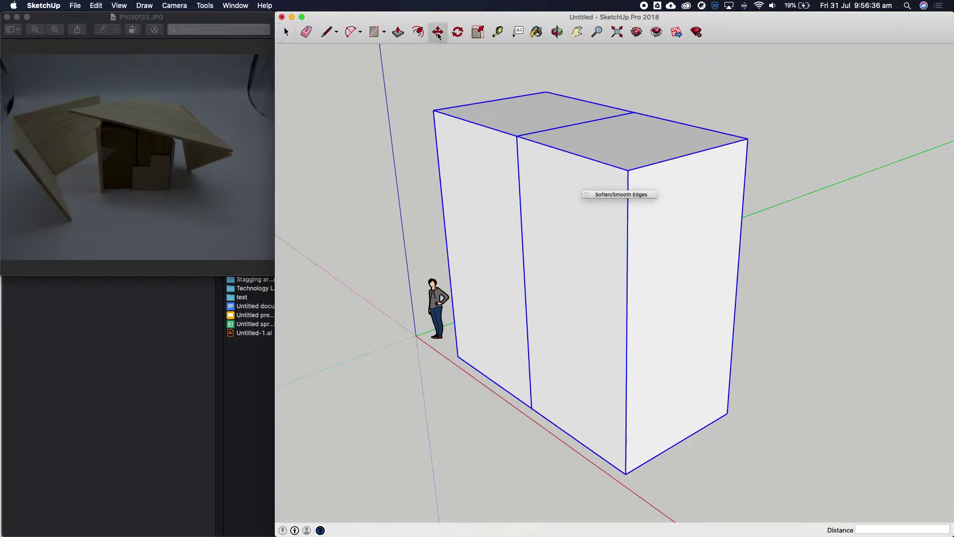
{"action": "left_click", "coordinate": [627, 475]}
{"action": "key", "text": "alt"}
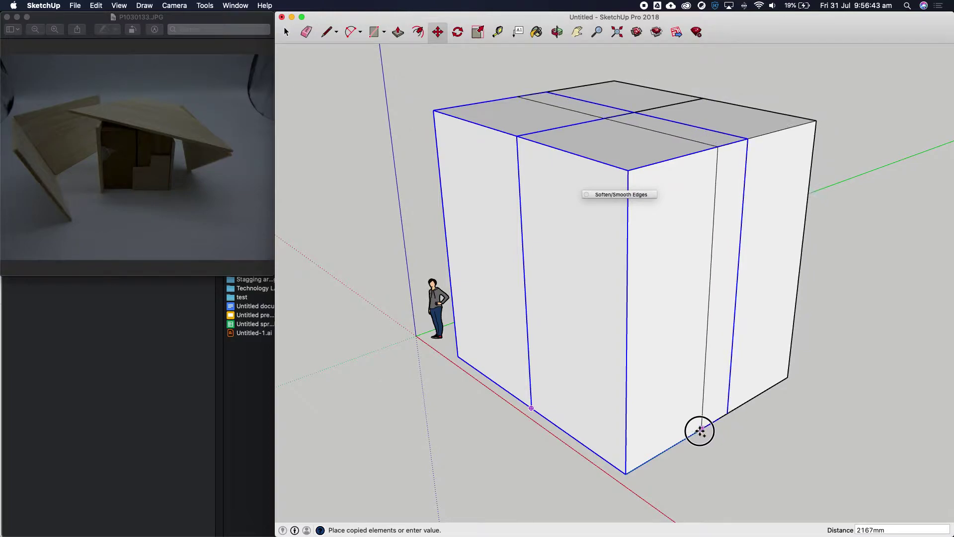
{"action": "left_click", "coordinate": [724, 414]}
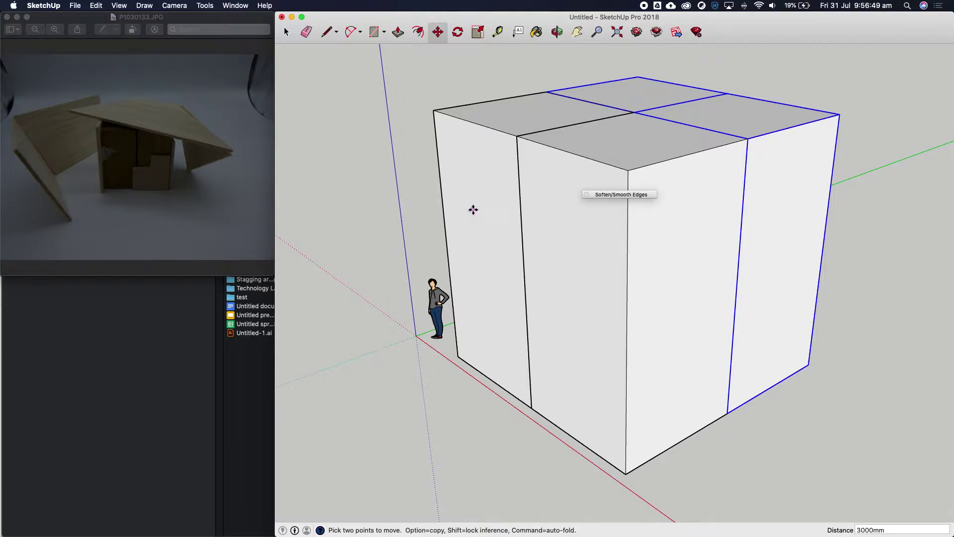
Step: Select all four wooden blocks and make them into a single group
{"action": "scroll", "coordinate": [474, 210], "scroll_direction": "down", "scroll_amount": 5}
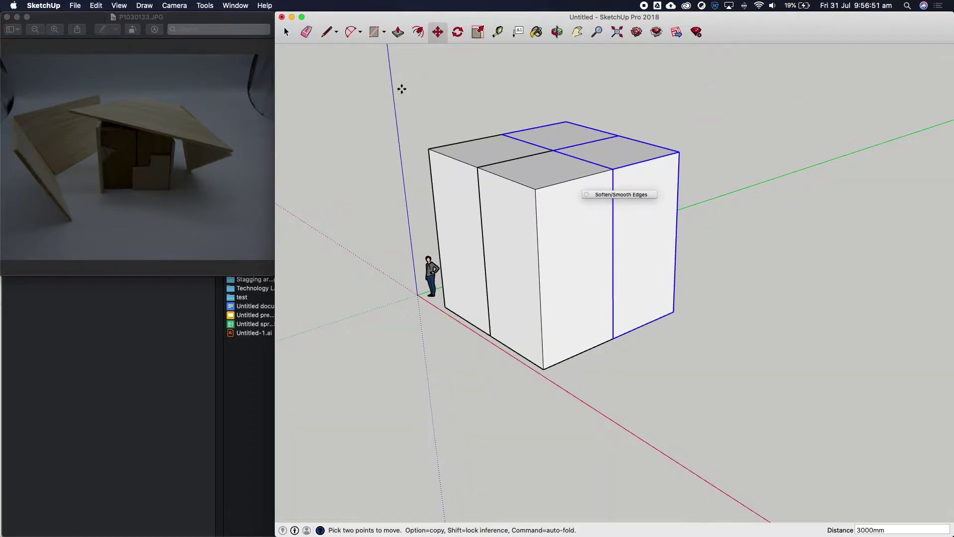
{"action": "left_click", "coordinate": [286, 33]}
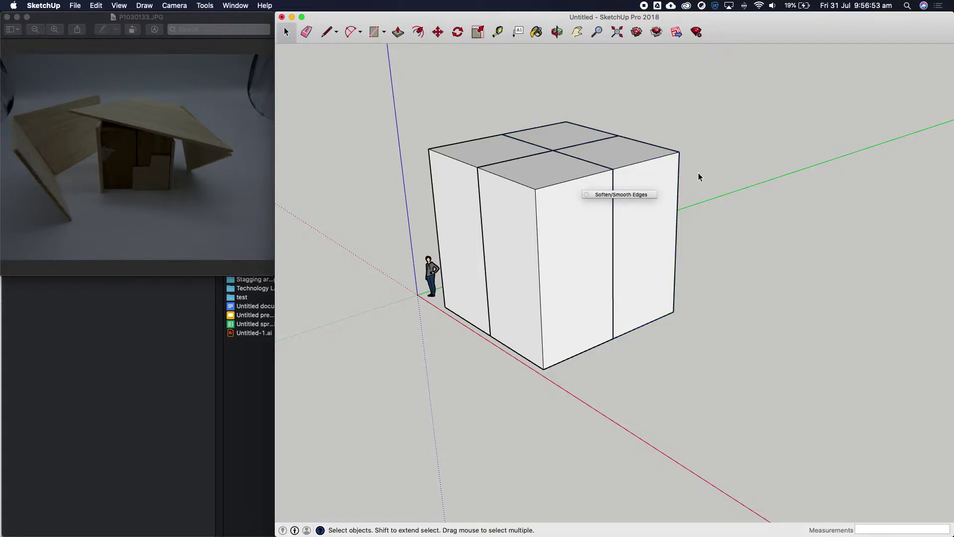
{"action": "left_click", "coordinate": [566, 130]}
{"action": "left_click", "coordinate": [494, 157], "text": "shift"}
{"action": "left_click", "coordinate": [533, 177], "text": "shift"}
{"action": "left_click", "coordinate": [620, 159], "text": "shift"}
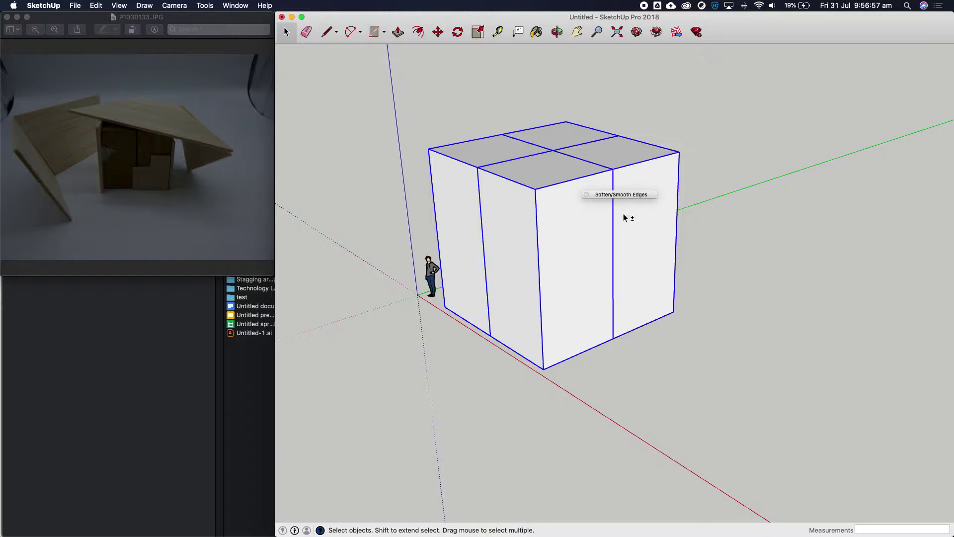
{"action": "right_click", "coordinate": [563, 173]}
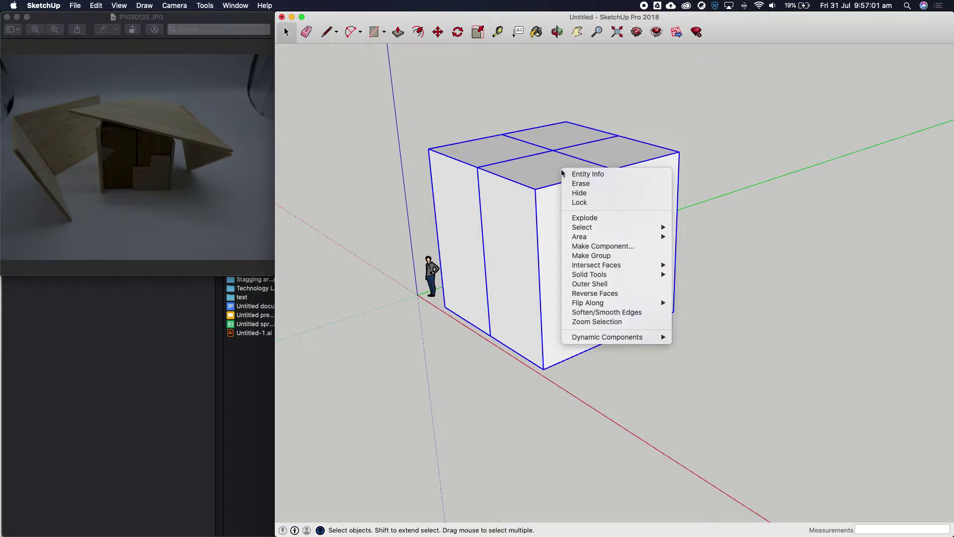
{"action": "left_click", "coordinate": [611, 256]}
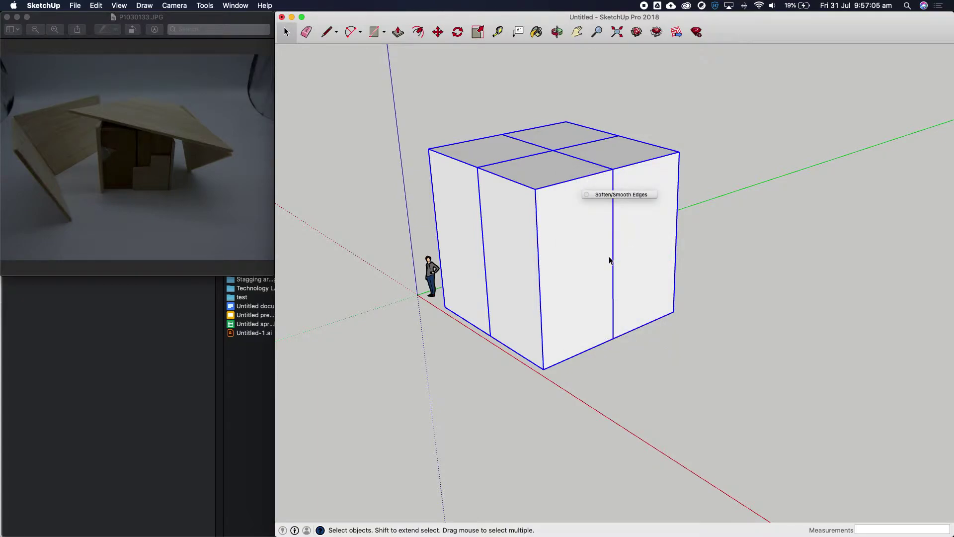
{"action": "left_click", "coordinate": [778, 240]}
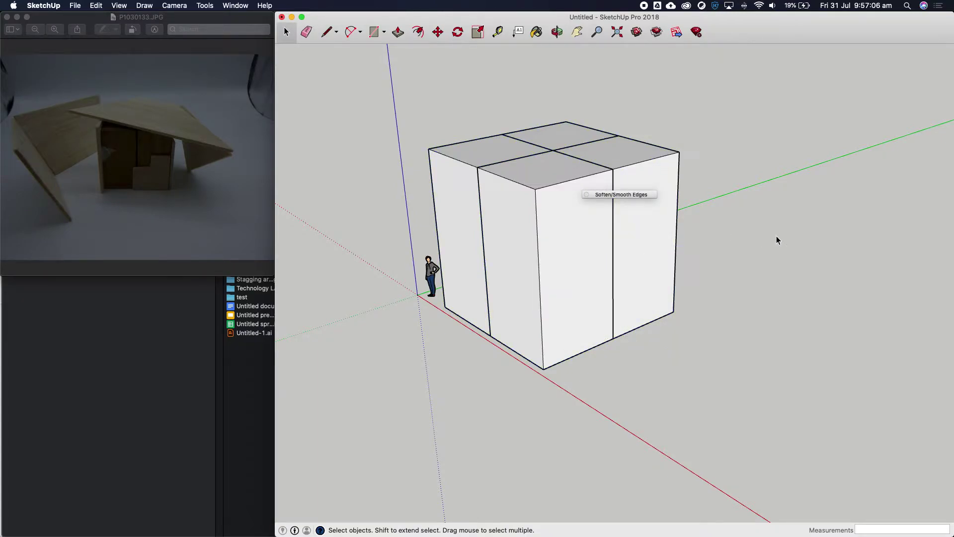
Step: Draw a rectangle about 1571 by 2892 mm on the ground beside the grouped blocks
{"action": "left_click", "coordinate": [229, 159]}
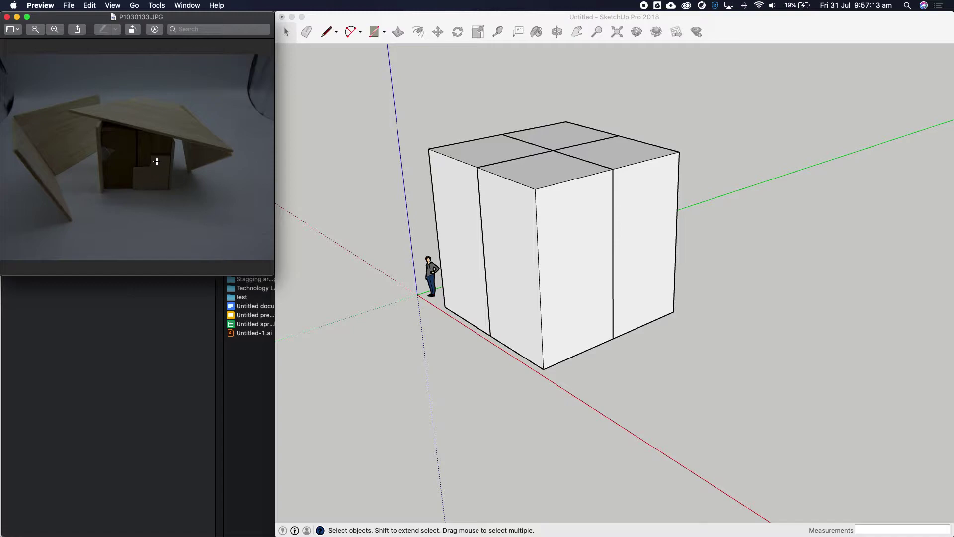
{"action": "scroll", "coordinate": [461, 304], "scroll_direction": "up", "scroll_amount": 3}
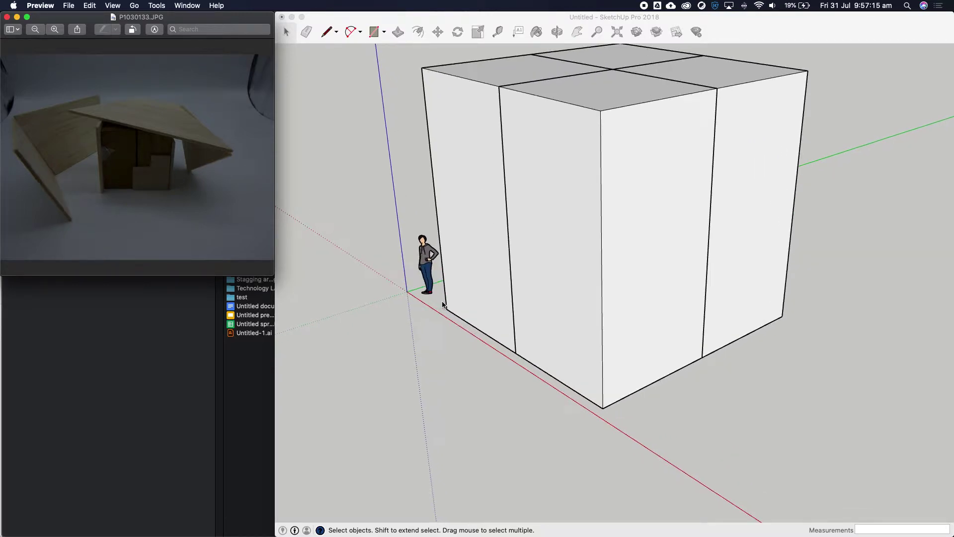
{"action": "left_click", "coordinate": [473, 17]}
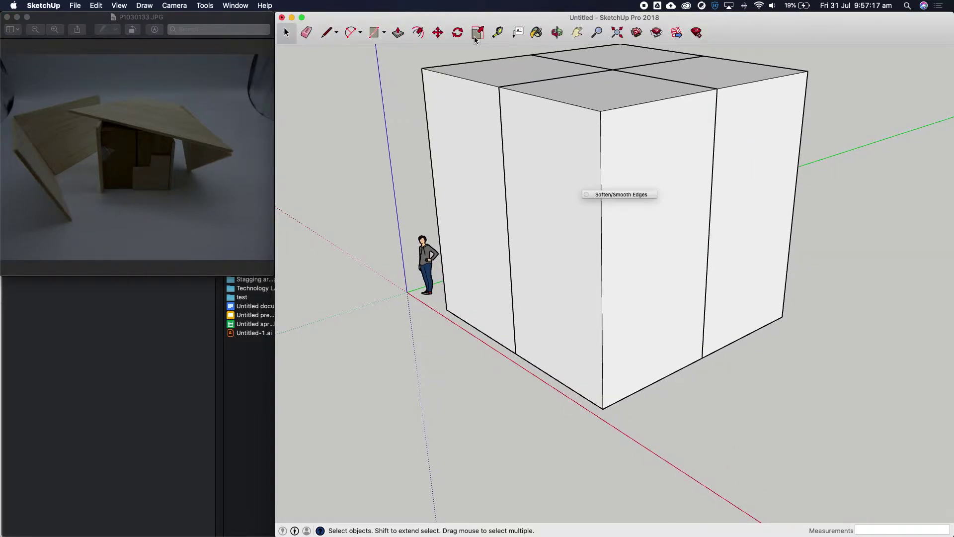
{"action": "left_click", "coordinate": [557, 32]}
{"action": "left_click_drag", "start_coordinate": [579, 247], "coordinate": [675, 230]}
{"action": "scroll", "coordinate": [663, 245], "scroll_direction": "up", "scroll_amount": 2}
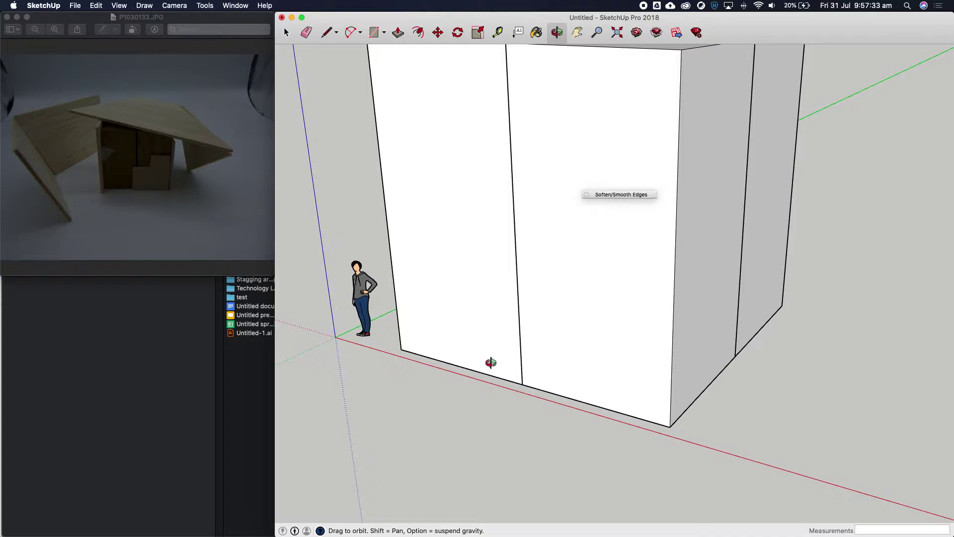
{"action": "left_click", "coordinate": [373, 33]}
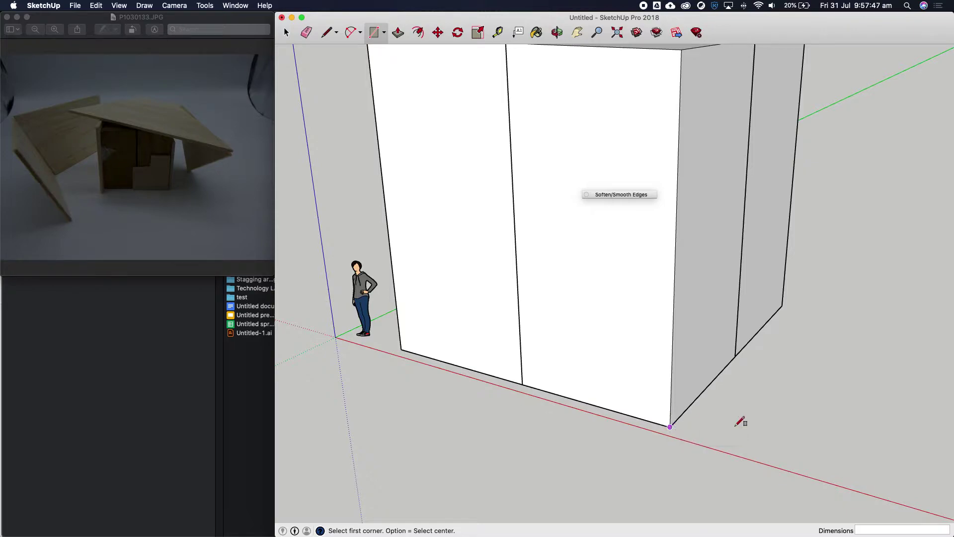
{"action": "left_click", "coordinate": [769, 411]}
{"action": "left_click", "coordinate": [895, 365]}
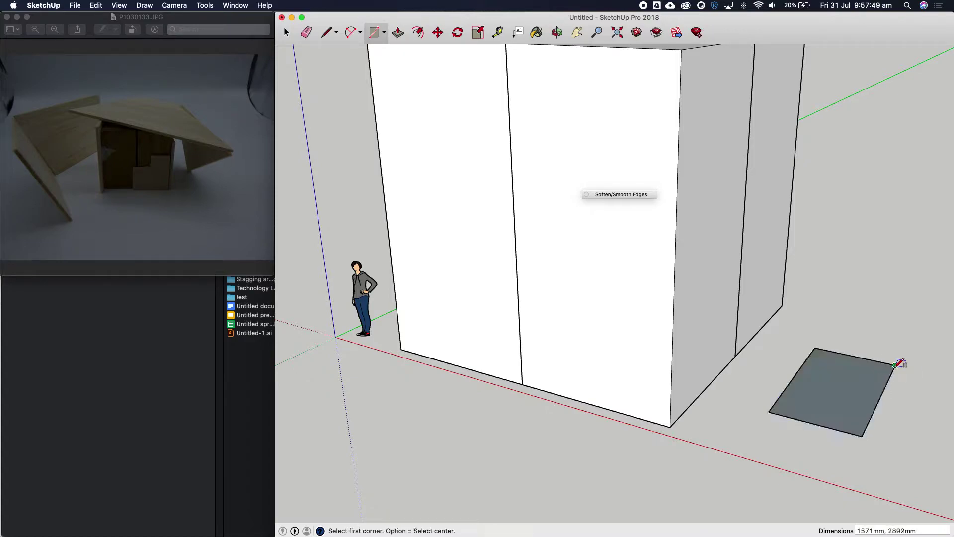
Step: Push/Pull the new ground rectangle up into a box about 2300 mm high
{"action": "left_click", "coordinate": [398, 33]}
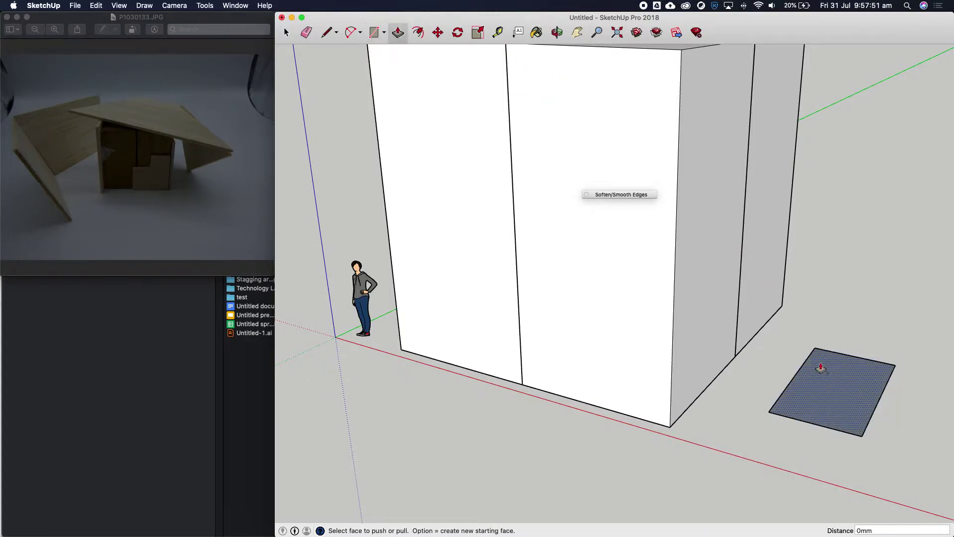
{"action": "left_click", "coordinate": [822, 363]}
{"action": "left_click", "coordinate": [826, 255]}
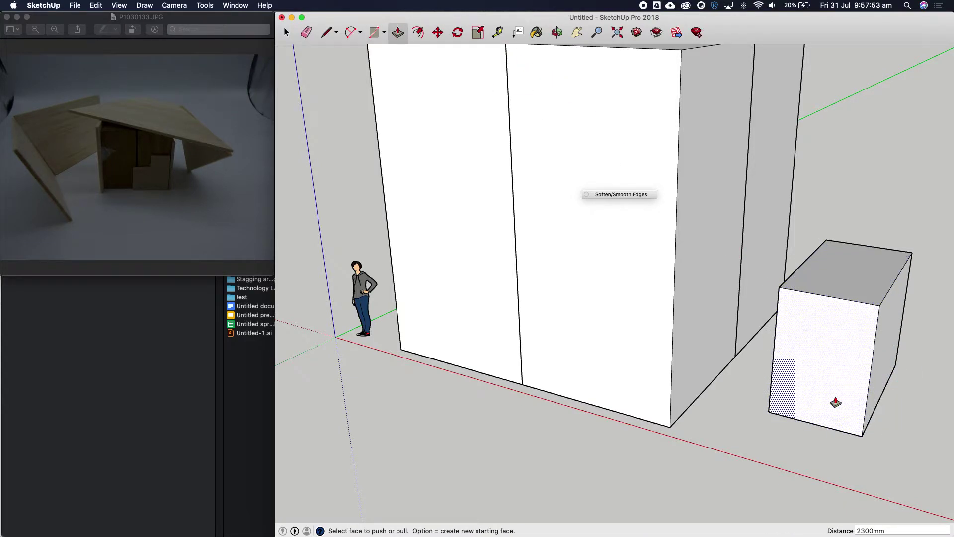
Step: Draw a rectangle about 1411 by 2283 mm overlapping the small box's base, and Push/Pull its exposed face up about 3209 mm
{"action": "left_click", "coordinate": [374, 33]}
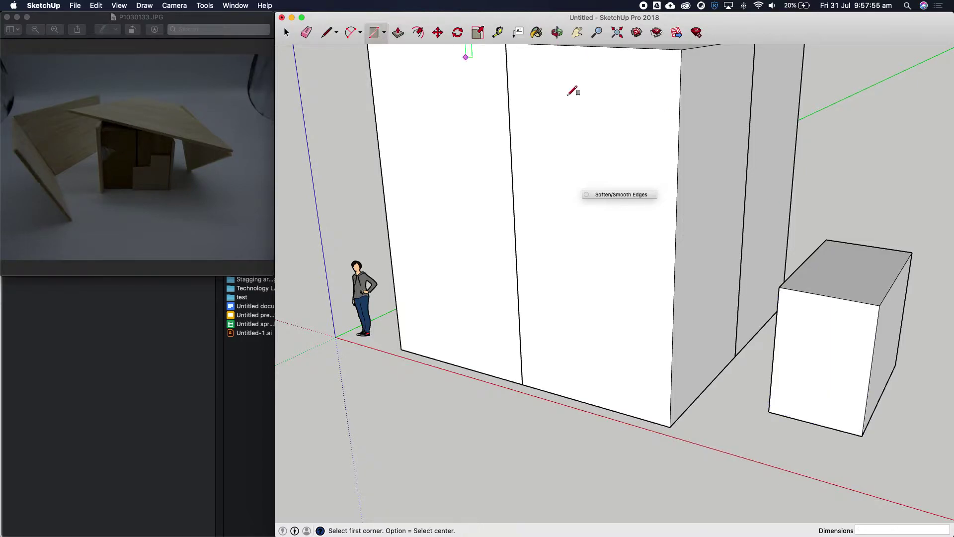
{"action": "left_click", "coordinate": [792, 437]}
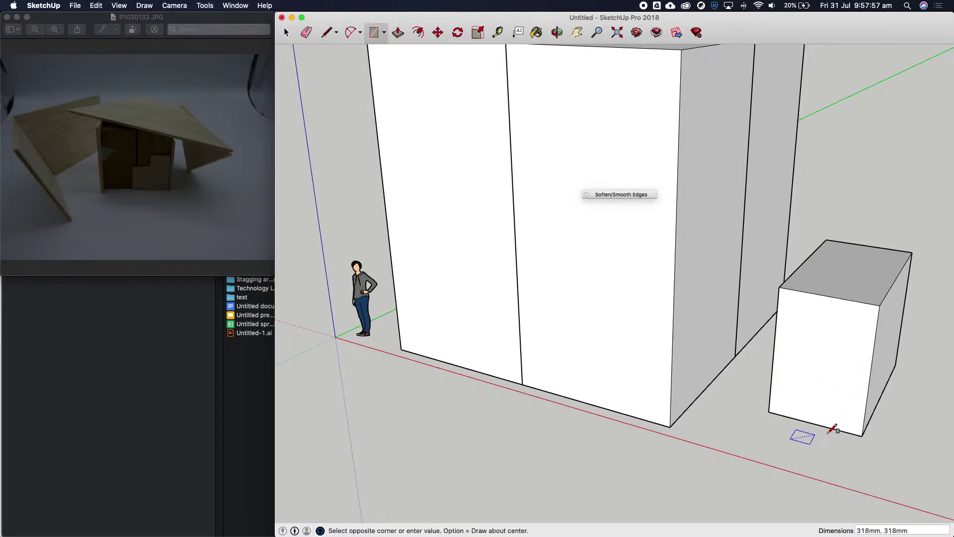
{"action": "left_click", "coordinate": [906, 399]}
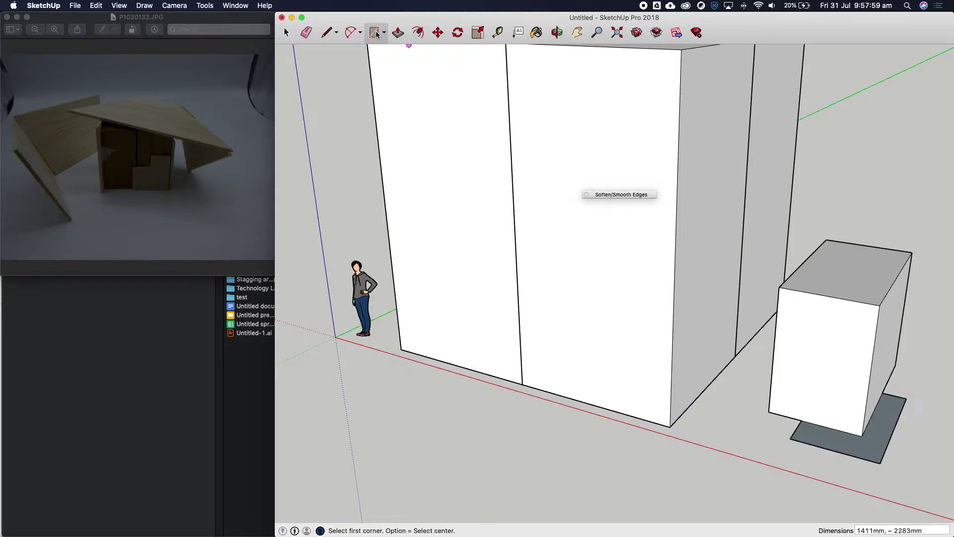
{"action": "left_click", "coordinate": [398, 33]}
{"action": "left_click", "coordinate": [851, 435]}
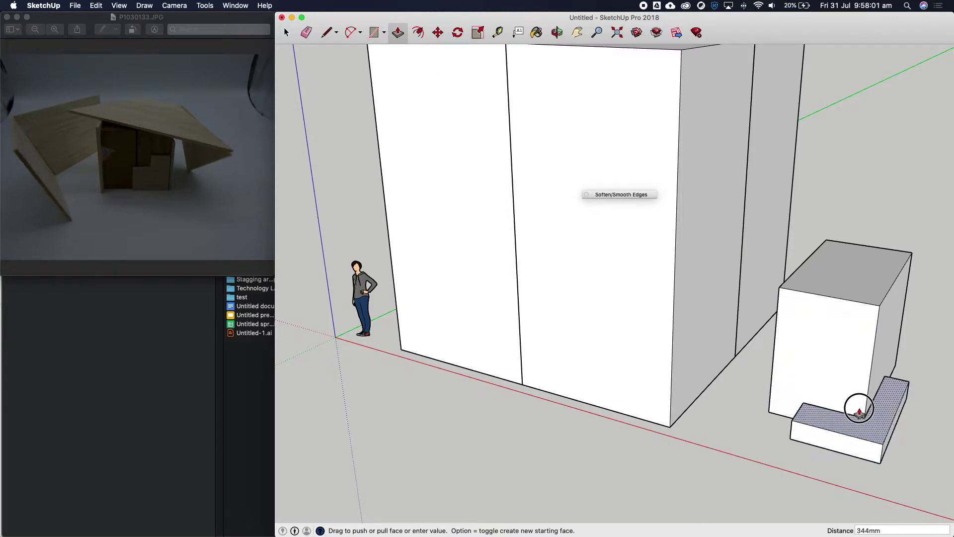
{"action": "left_click", "coordinate": [873, 252]}
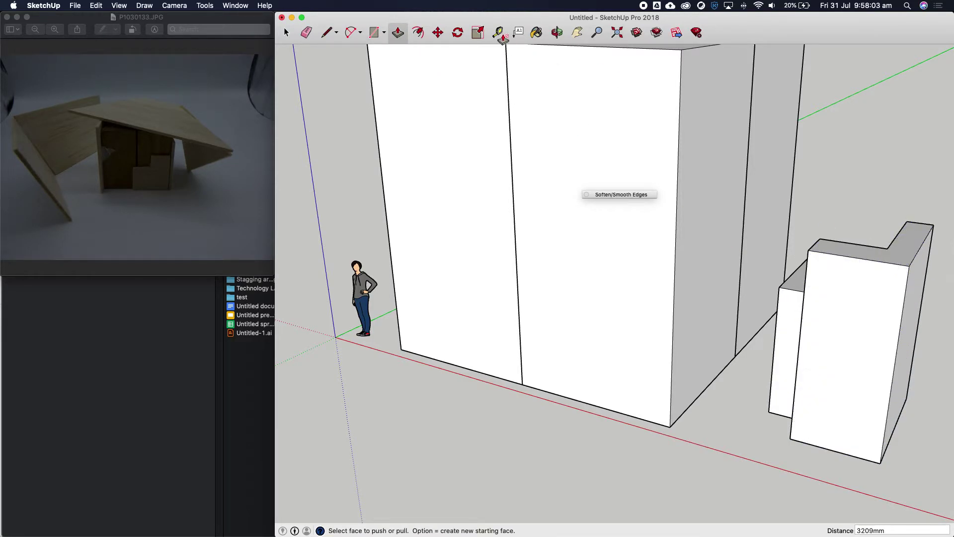
Step: Select all geometry connected to the taller overlapping box to check whether it is joined to the smaller one
{"action": "left_click", "coordinate": [557, 32]}
{"action": "left_click_drag", "start_coordinate": [819, 262], "coordinate": [597, 354]}
{"action": "left_click_drag", "start_coordinate": [671, 350], "coordinate": [601, 385]}
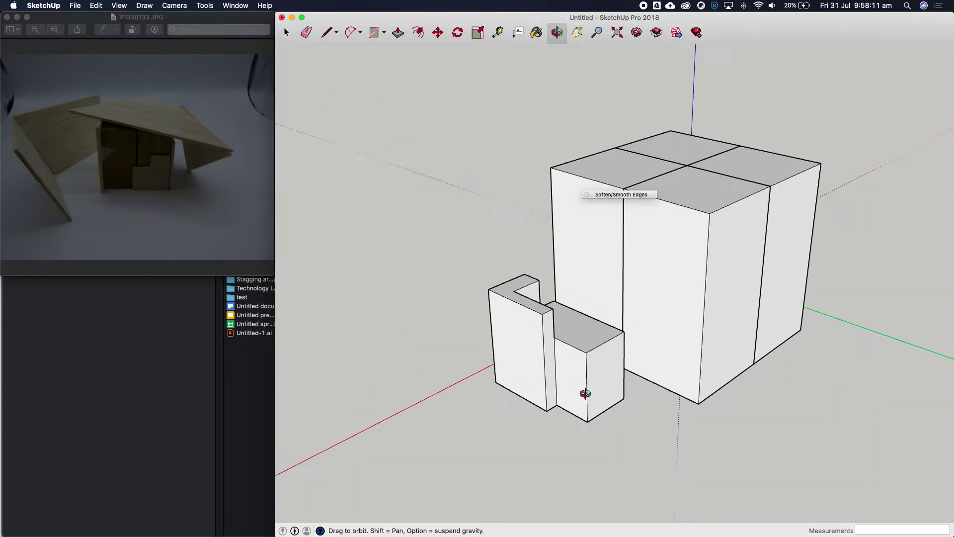
{"action": "left_click", "coordinate": [285, 33]}
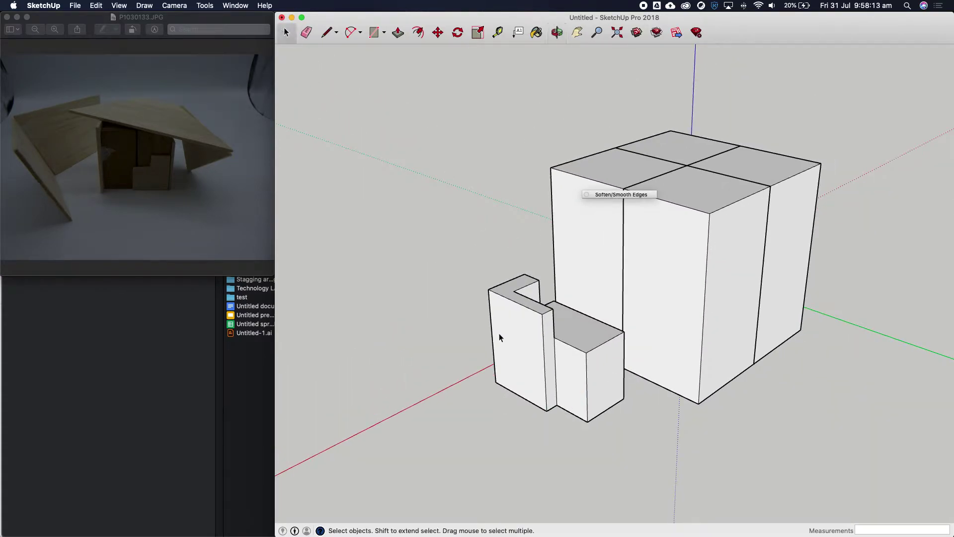
{"action": "triple_click", "coordinate": [509, 334]}
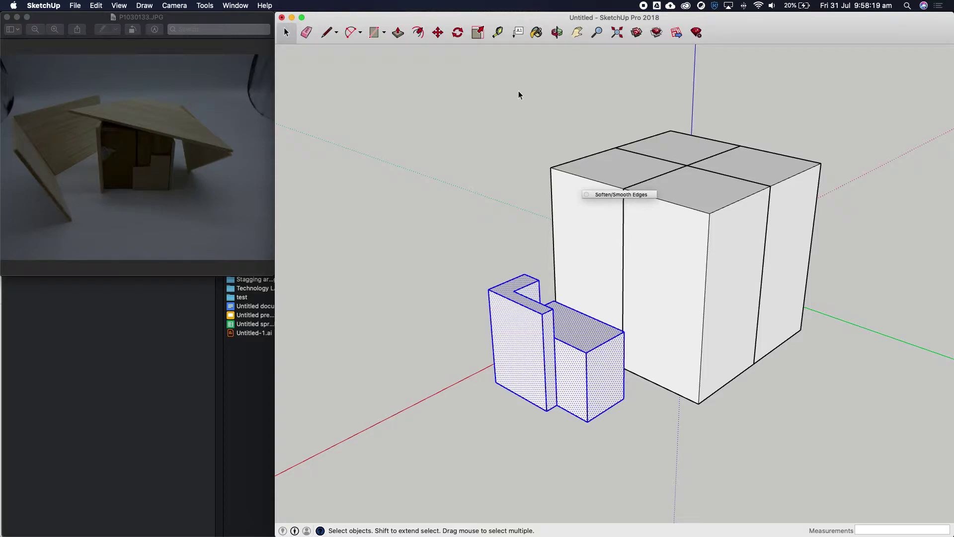
{"action": "left_click", "coordinate": [491, 143]}
Step: Draw a separate rectangle about 2000 by 3007 mm on the ground near the overlapping boxes, and Push/Pull it up about 2207 mm
{"action": "left_click", "coordinate": [374, 34]}
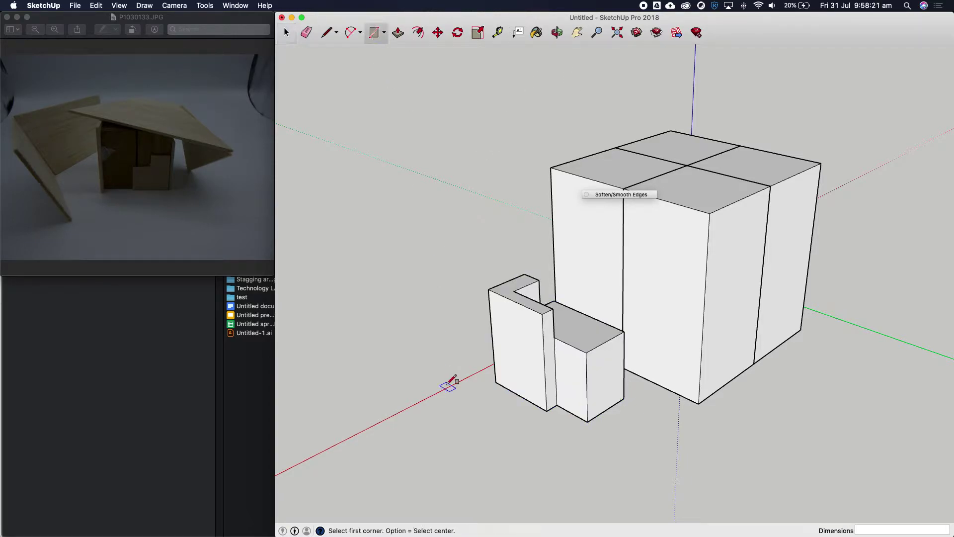
{"action": "left_click", "coordinate": [435, 427]}
{"action": "left_click", "coordinate": [560, 438]}
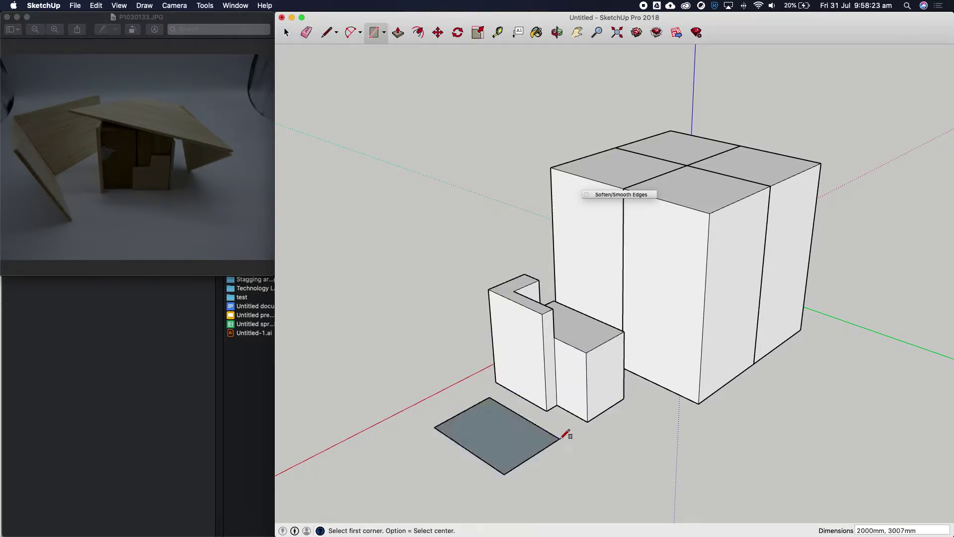
{"action": "left_click", "coordinate": [398, 35]}
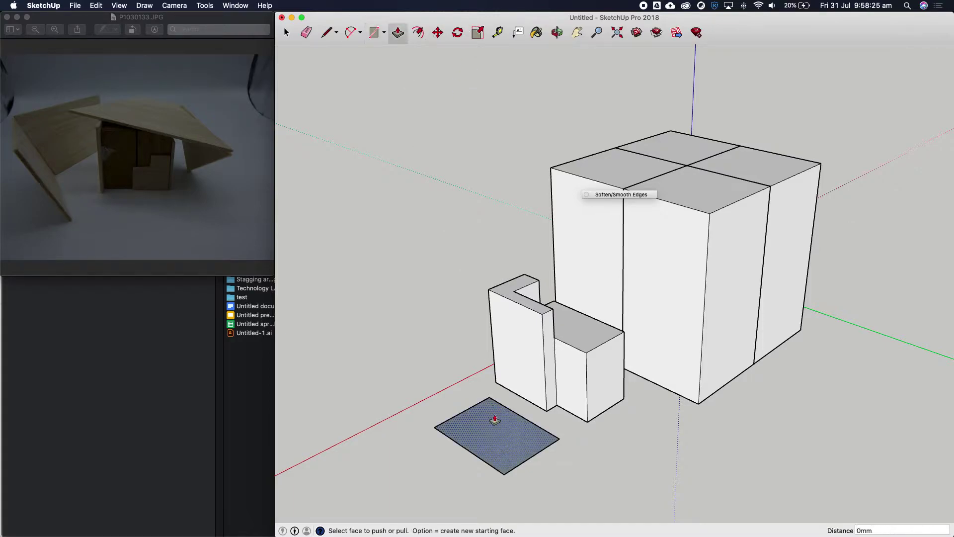
{"action": "left_click", "coordinate": [494, 416]}
{"action": "left_click", "coordinate": [494, 370]}
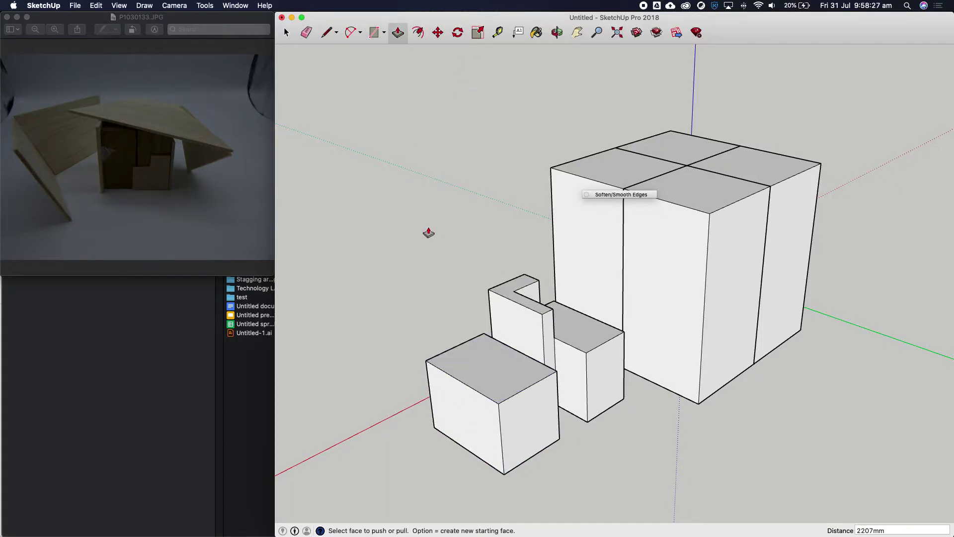
Step: Select all connected faces and edges of the separate foreground box and make them a group
{"action": "left_click", "coordinate": [286, 33]}
{"action": "left_click", "coordinate": [492, 380]}
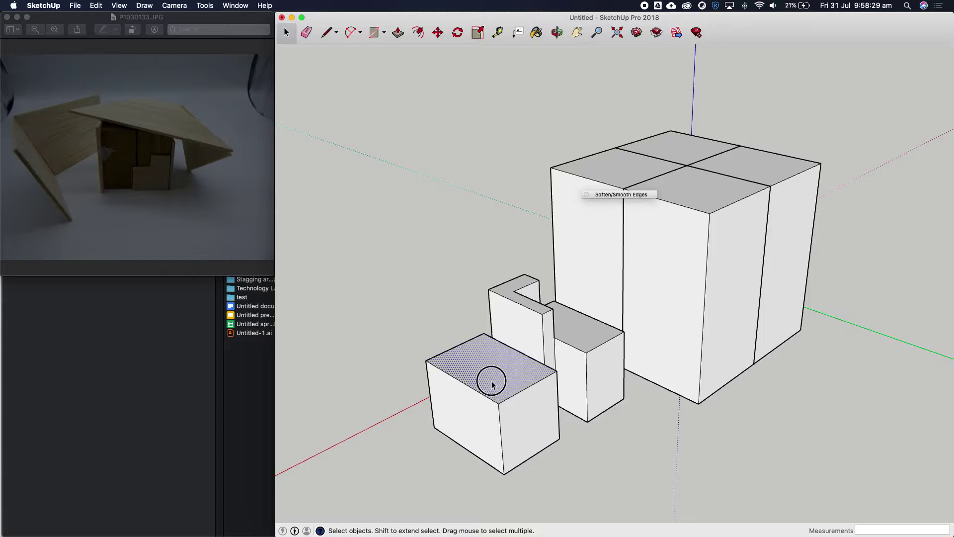
{"action": "triple_click", "coordinate": [491, 380]}
{"action": "right_click", "coordinate": [492, 385]}
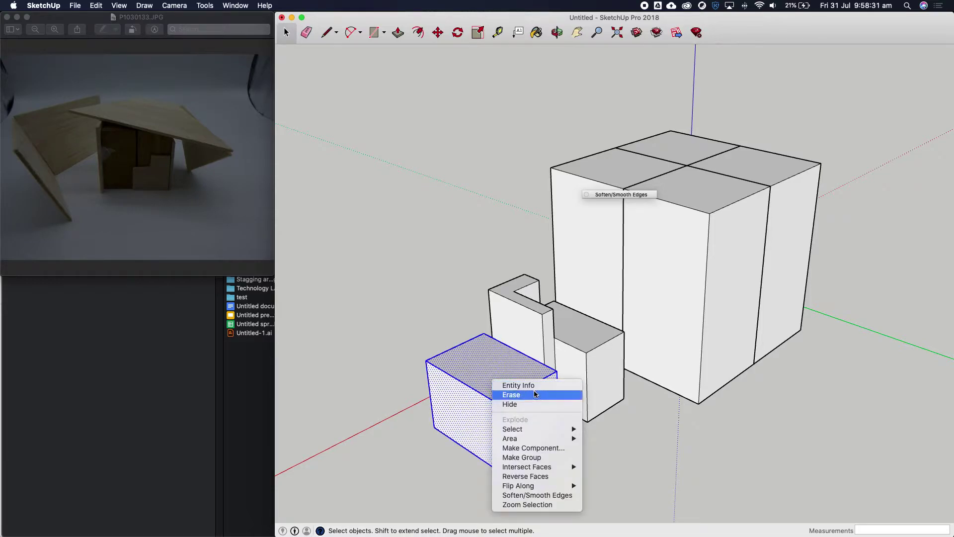
{"action": "left_click", "coordinate": [538, 457]}
{"action": "left_click", "coordinate": [571, 451]}
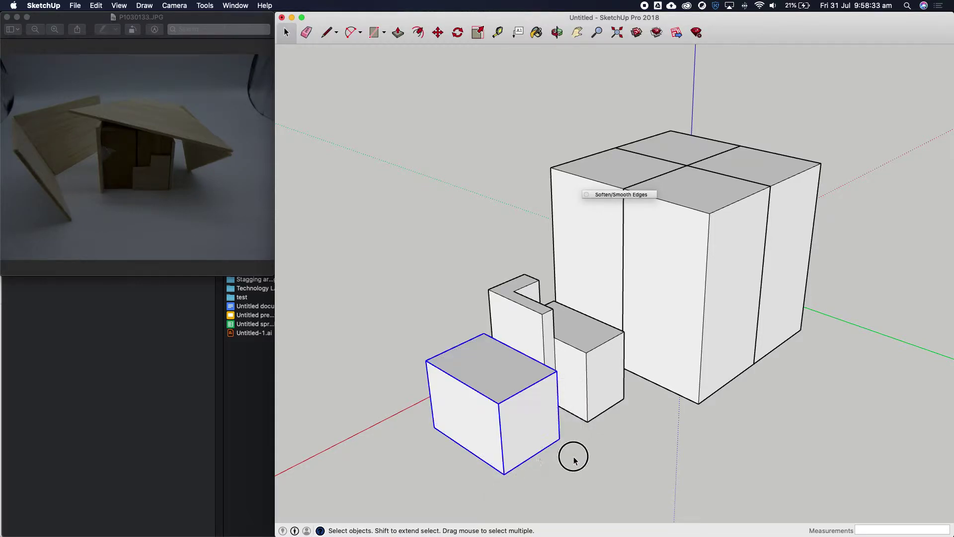
Step: Draw a rectangle about 3541 by 3268 mm overlapping the grouped box's base, and Push/Pull it up about 3682 mm
{"action": "left_click", "coordinate": [373, 32]}
{"action": "left_click", "coordinate": [384, 441]}
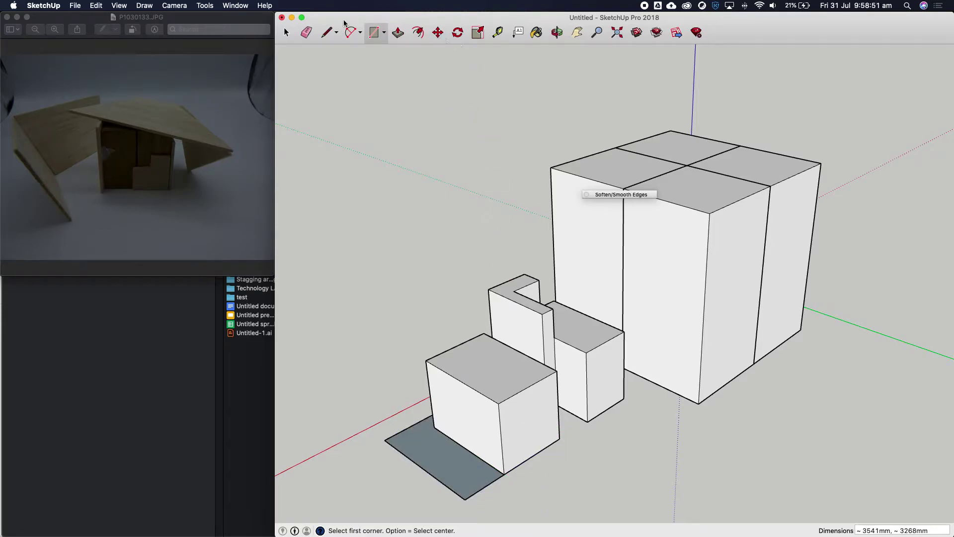
{"action": "left_click", "coordinate": [398, 34]}
{"action": "left_click_drag", "start_coordinate": [453, 479], "coordinate": [452, 347]}
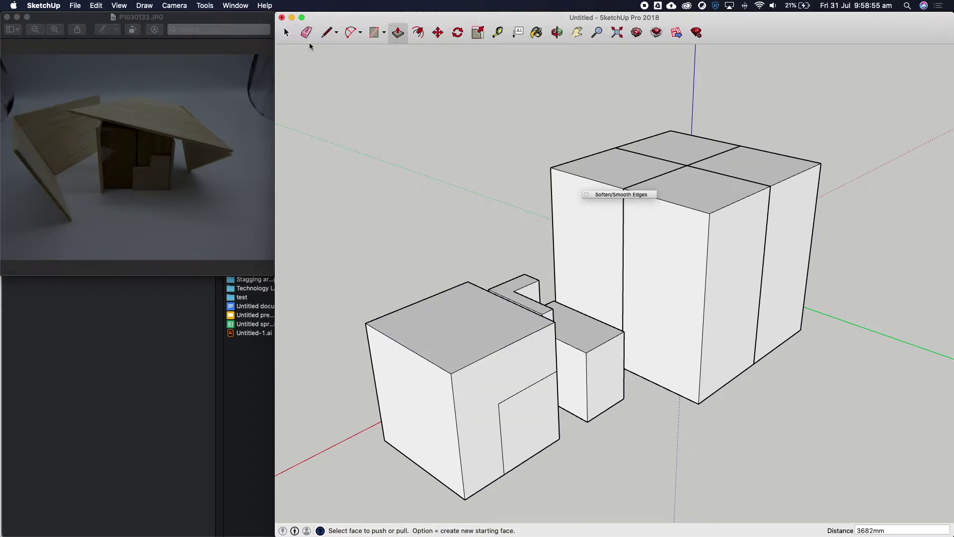
Step: Select all connected geometry of the larger enclosing box and make it a separate group
{"action": "left_click", "coordinate": [286, 33]}
{"action": "triple_click", "coordinate": [482, 338]}
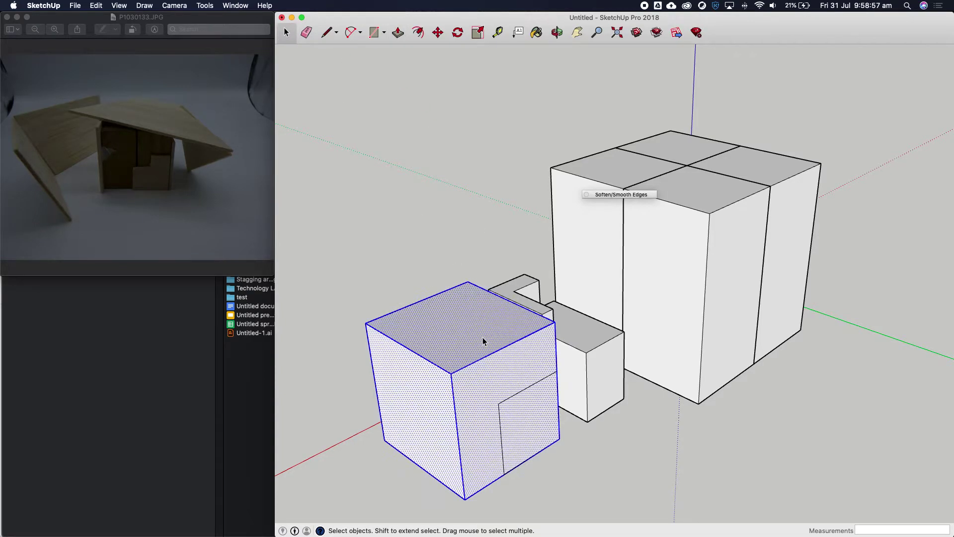
{"action": "right_click", "coordinate": [483, 340]}
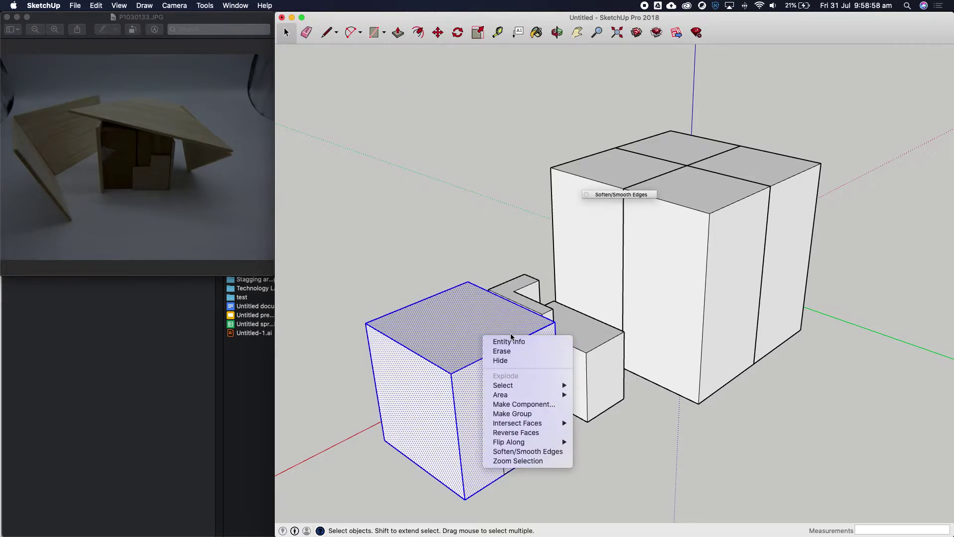
{"action": "left_click", "coordinate": [527, 418]}
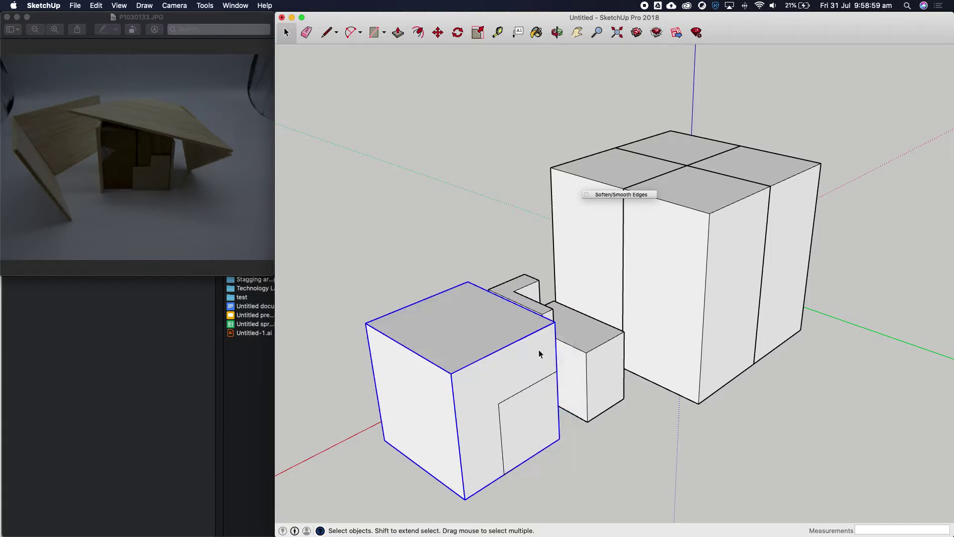
Step: Open the larger box's group and Push/Pull the side face facing the overlapping boxes inward about 795 mm
{"action": "left_click", "coordinate": [551, 34]}
{"action": "left_click_drag", "start_coordinate": [353, 369], "coordinate": [361, 448]}
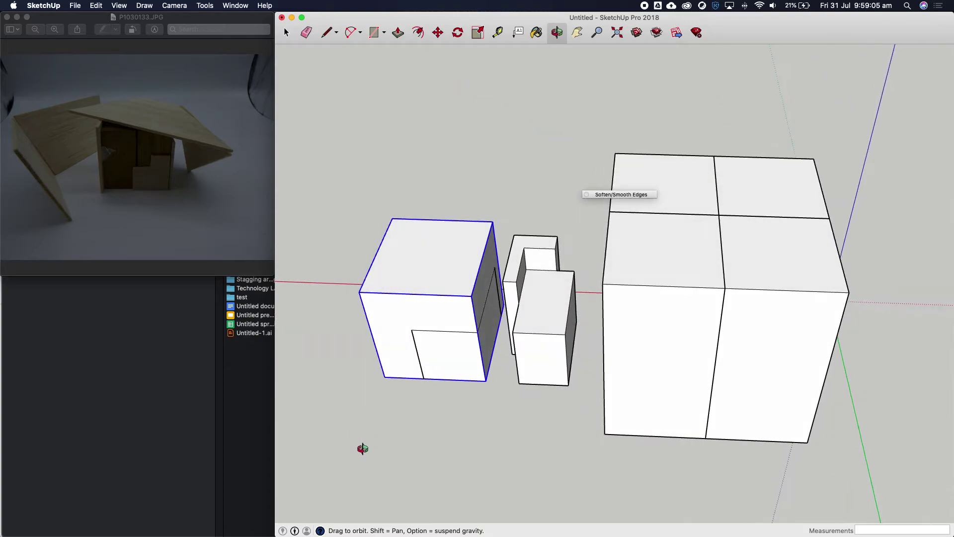
{"action": "left_click", "coordinate": [286, 33]}
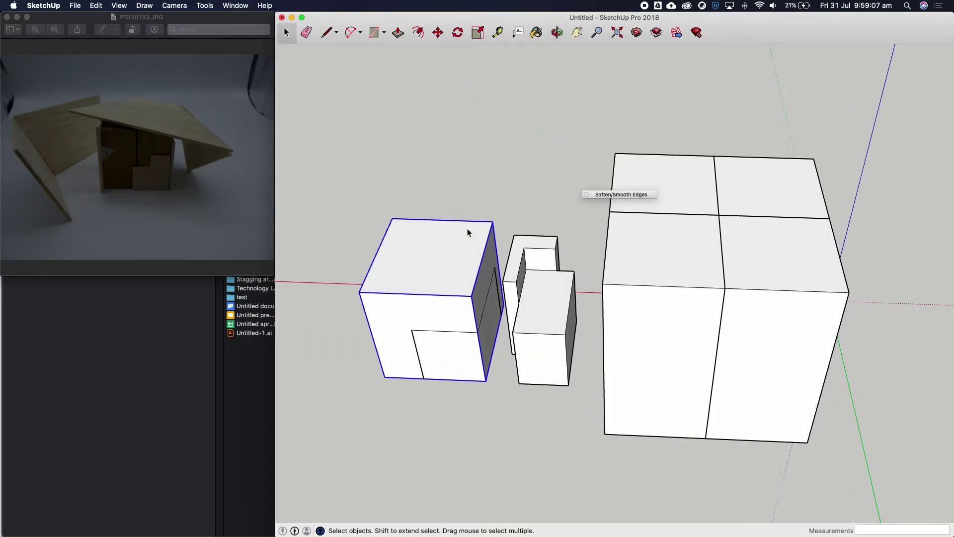
{"action": "double_click", "coordinate": [484, 297]}
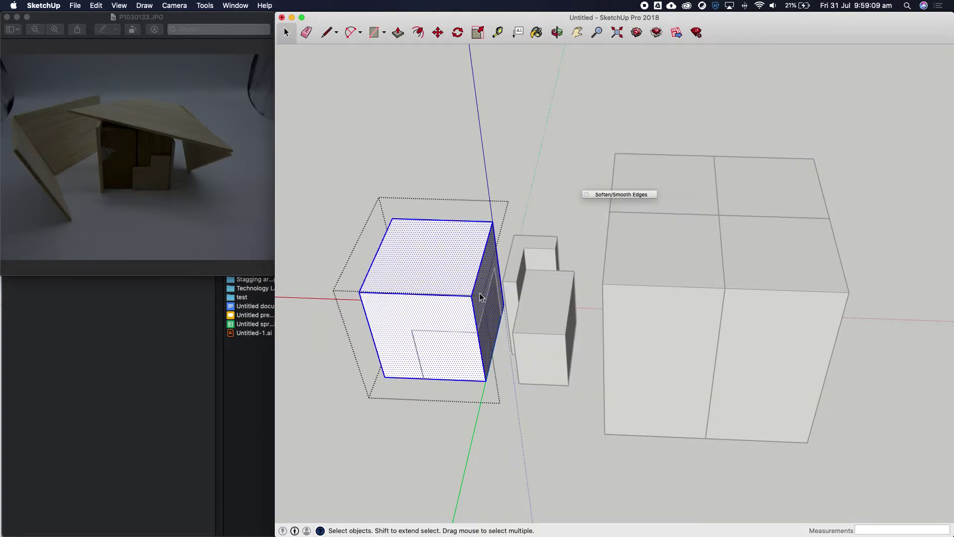
{"action": "left_click", "coordinate": [480, 298]}
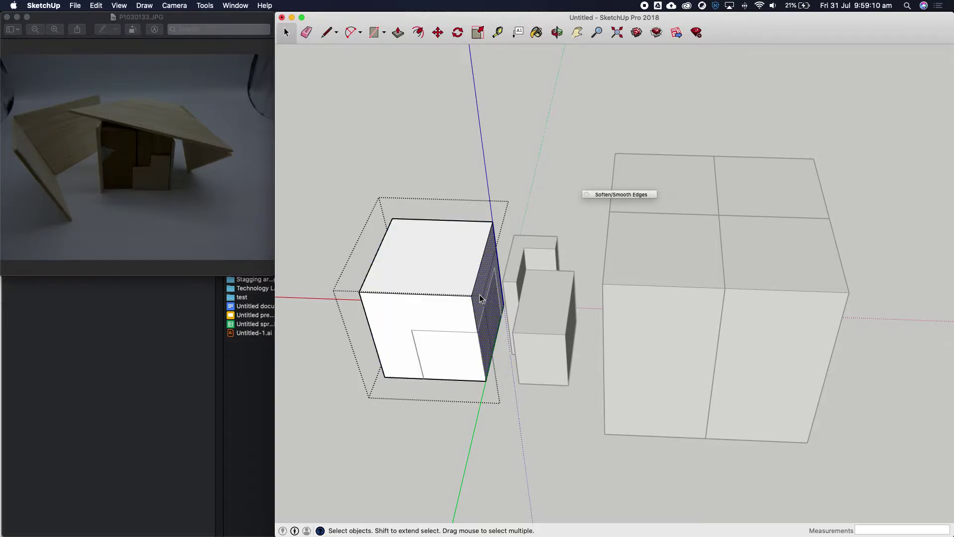
{"action": "left_click", "coordinate": [398, 32]}
{"action": "left_click_drag", "start_coordinate": [495, 267], "coordinate": [508, 319]}
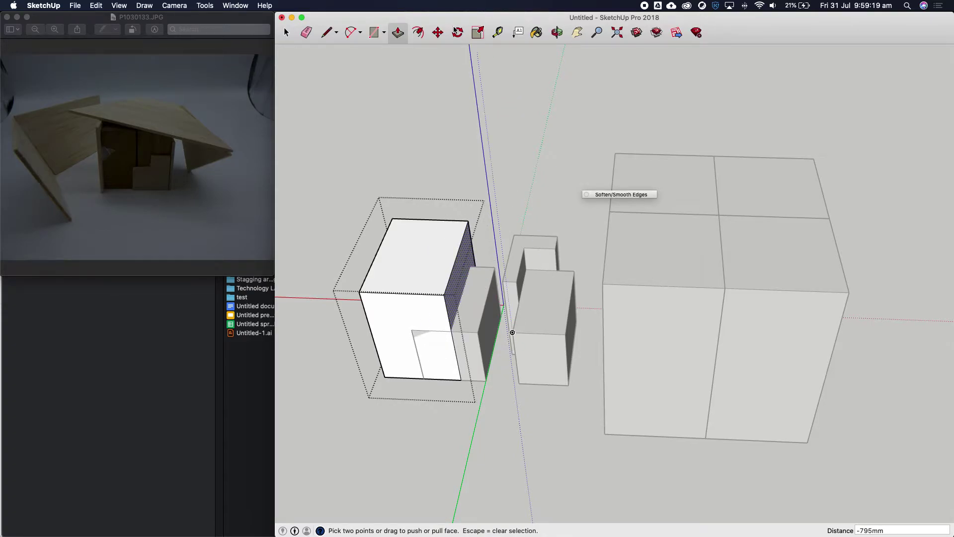
Step: Close the group and delete both grouped practice boxes and the joined overlapping boxes, keeping the four-block cube
{"action": "left_click", "coordinate": [558, 33]}
{"action": "left_click_drag", "start_coordinate": [418, 257], "coordinate": [671, 241]}
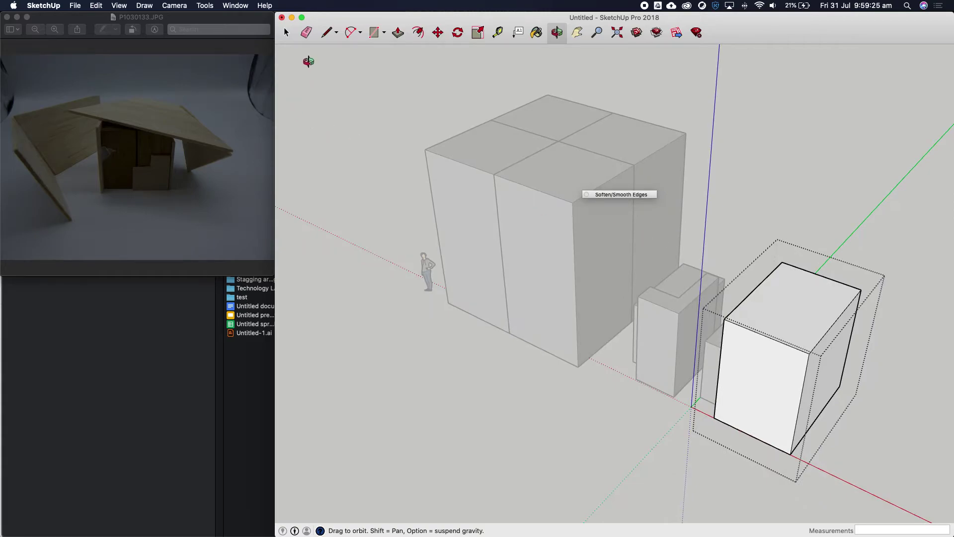
{"action": "left_click", "coordinate": [287, 32]}
{"action": "left_click", "coordinate": [386, 306]}
{"action": "left_click", "coordinate": [820, 354]}
{"action": "key", "text": "Delete"}
{"action": "left_click", "coordinate": [761, 339]}
{"action": "key", "text": "Delete"}
{"action": "left_click", "coordinate": [687, 322]}
{"action": "key", "text": "Delete"}
{"action": "triple_click", "coordinate": [676, 308]}
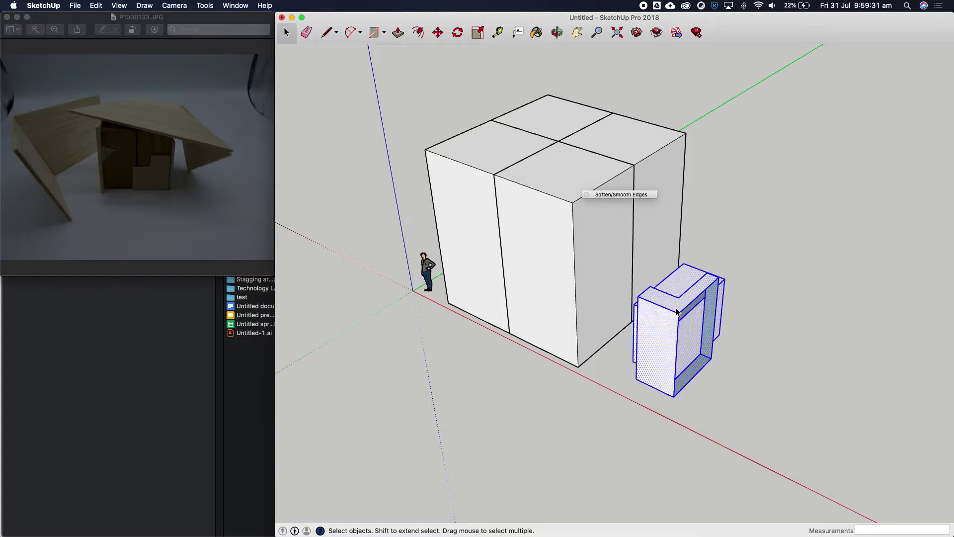
{"action": "key", "text": "Delete"}
Step: Draw a rectangle about 3732 by 3558 mm on the cube's front face, starting from its lower outer corner
{"action": "scroll", "coordinate": [532, 318], "scroll_direction": "up", "scroll_amount": 5}
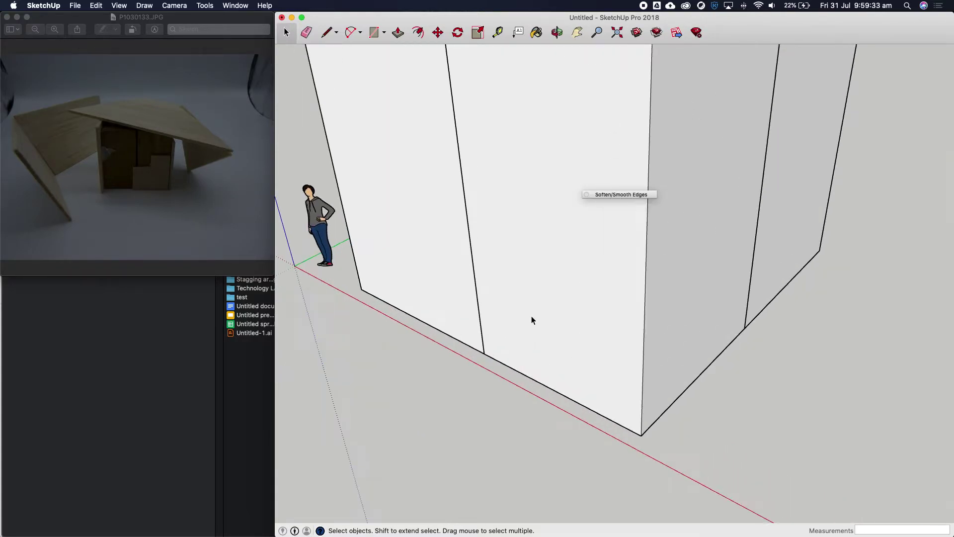
{"action": "left_click", "coordinate": [376, 36]}
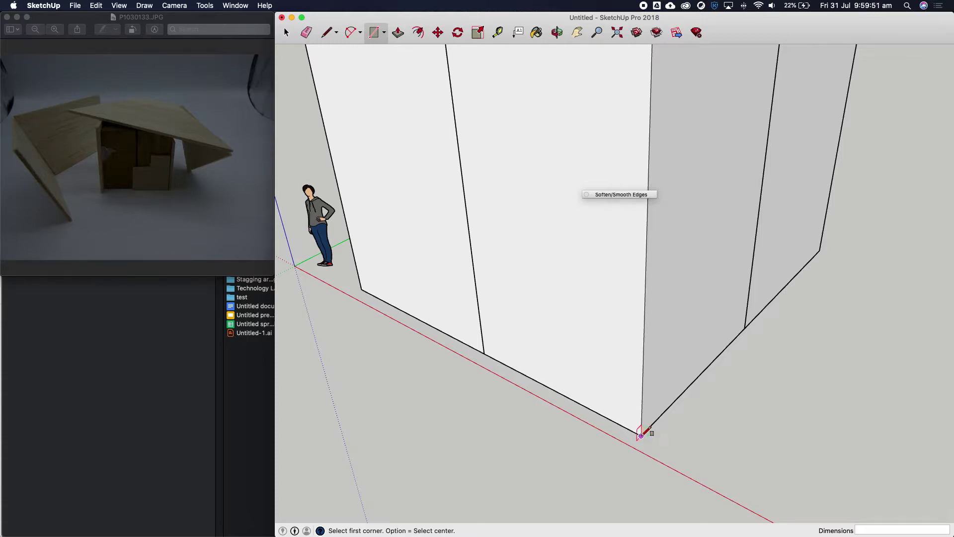
{"action": "left_click", "coordinate": [641, 435]}
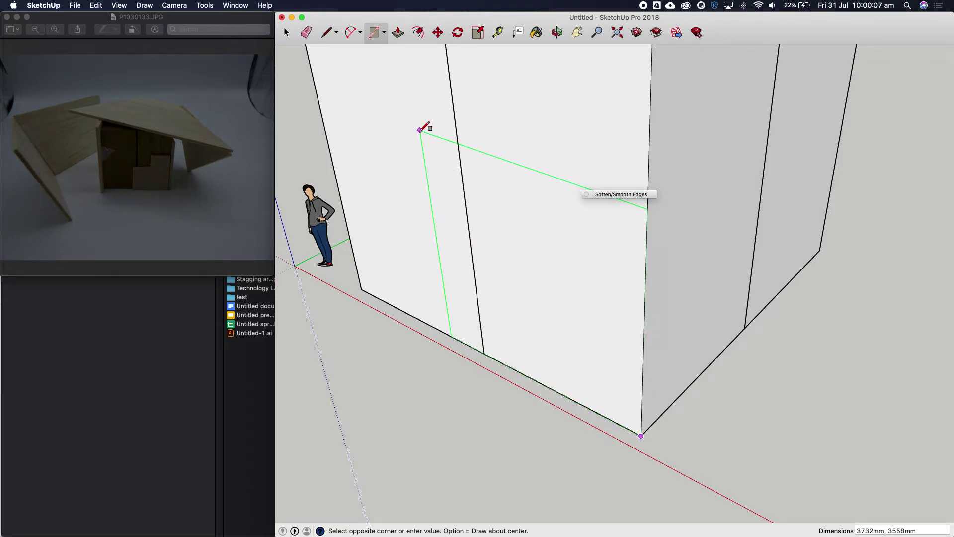
{"action": "left_click", "coordinate": [420, 131]}
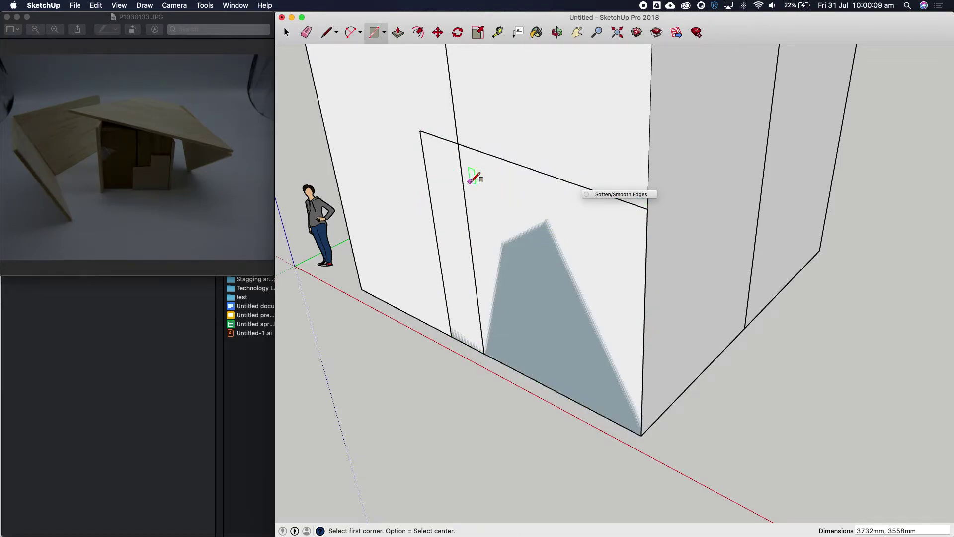
Step: Draw an inner rectangle about 1818 by 1522 mm at the panel's upper inner corner and erase its outer edges to leave a stepped profile
{"action": "left_click", "coordinate": [420, 131]}
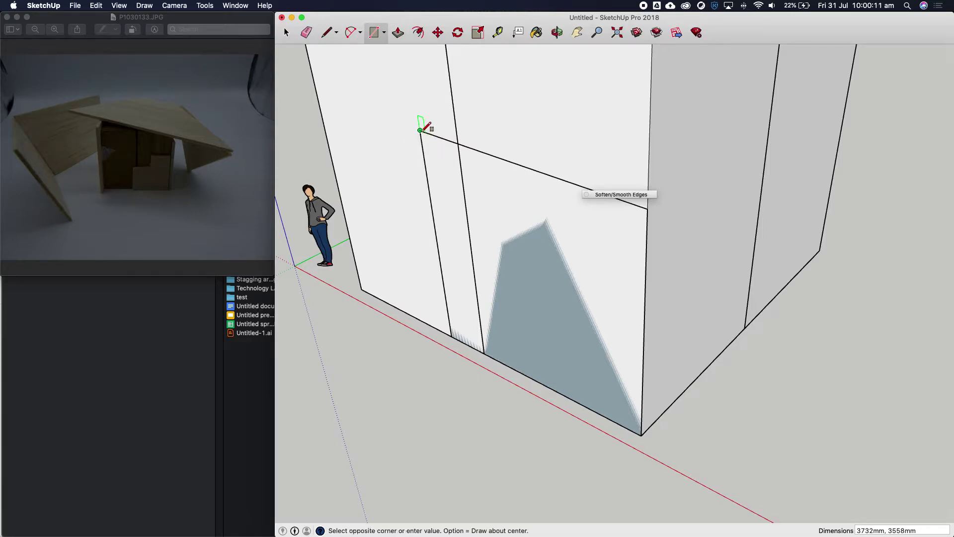
{"action": "left_click", "coordinate": [528, 266]}
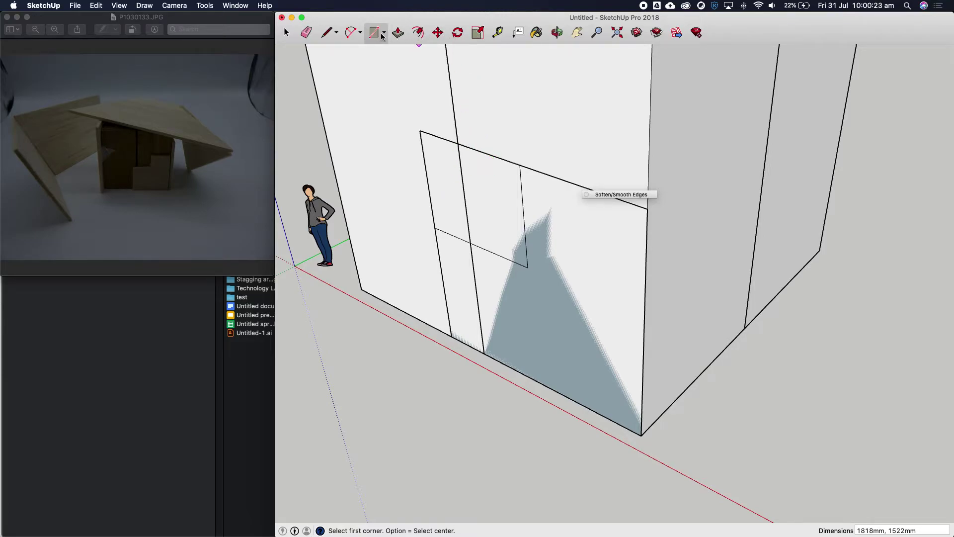
{"action": "left_click", "coordinate": [307, 32]}
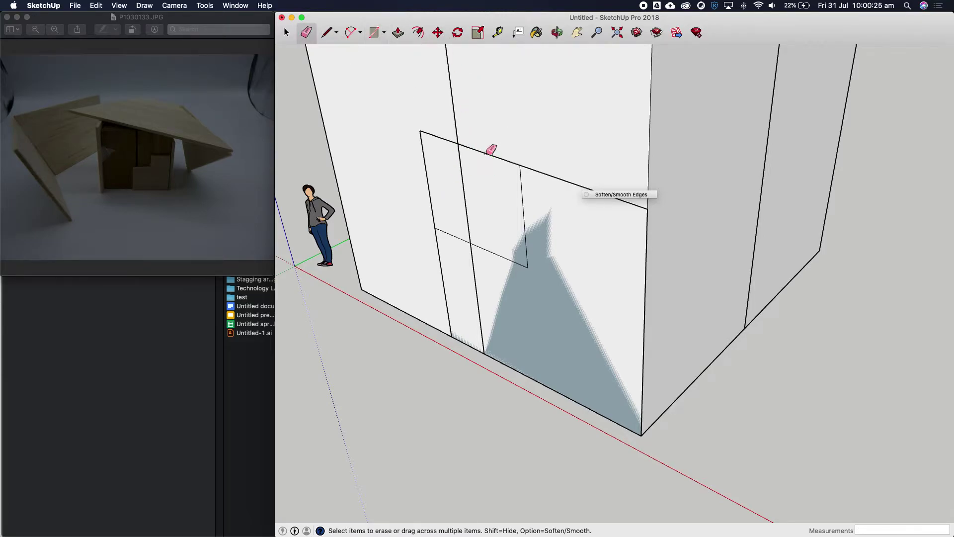
{"action": "left_click", "coordinate": [479, 150]}
{"action": "left_click", "coordinate": [428, 177]}
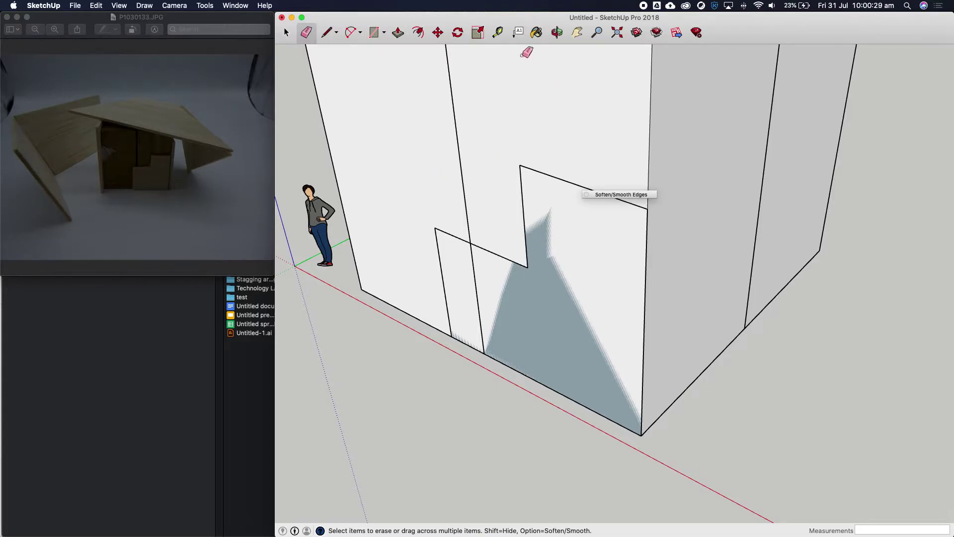
Step: Push/Pull the stepped profile outward to a thickness of 200 mm
{"action": "left_click", "coordinate": [398, 32]}
{"action": "left_click", "coordinate": [596, 256]}
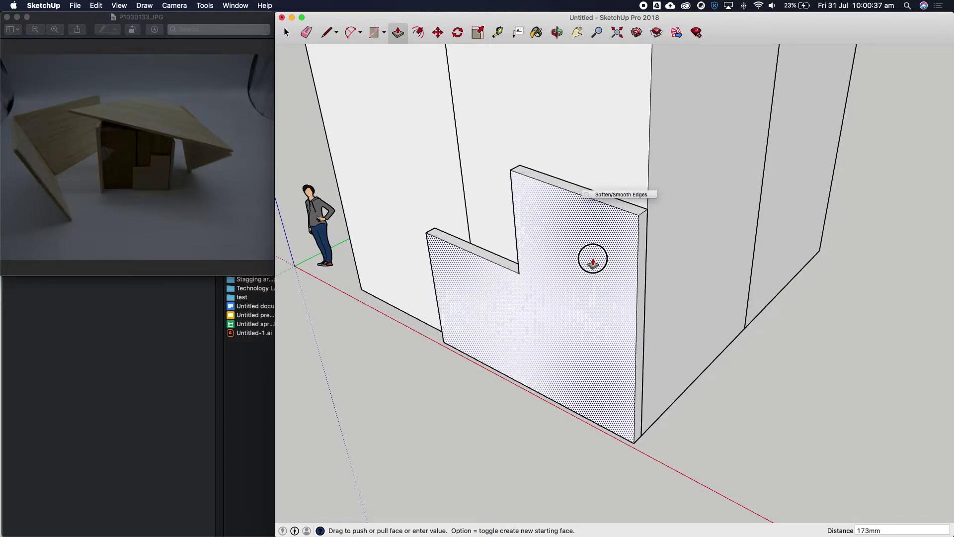
{"action": "left_click", "coordinate": [593, 263]}
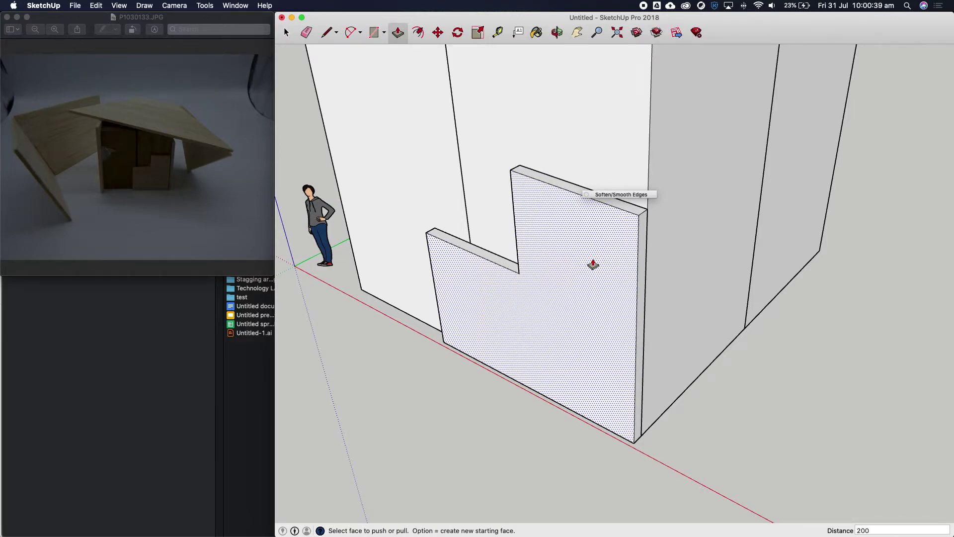
{"action": "left_click", "coordinate": [593, 264]}
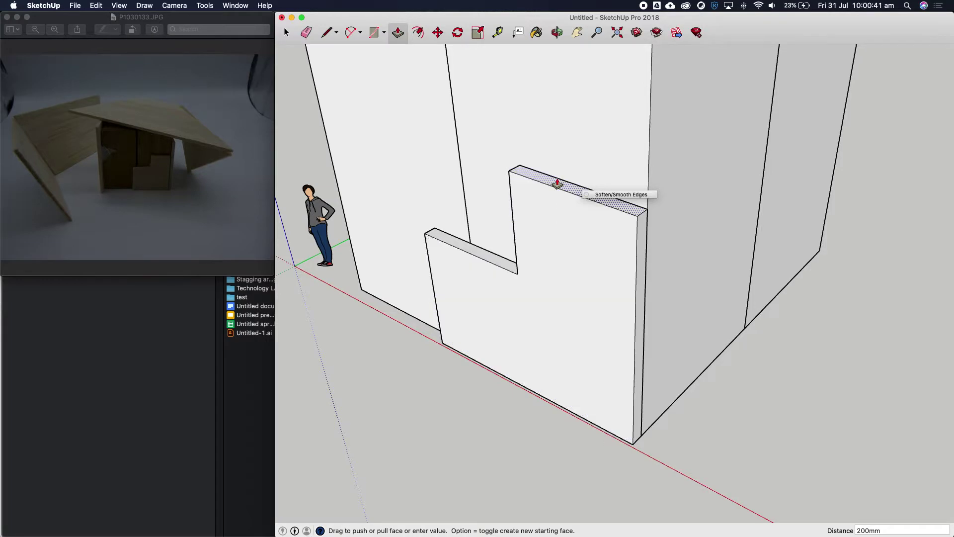
Step: Select all connected geometry of the stepped panel, make it a group, and check that it selects as one object
{"action": "left_click", "coordinate": [286, 33]}
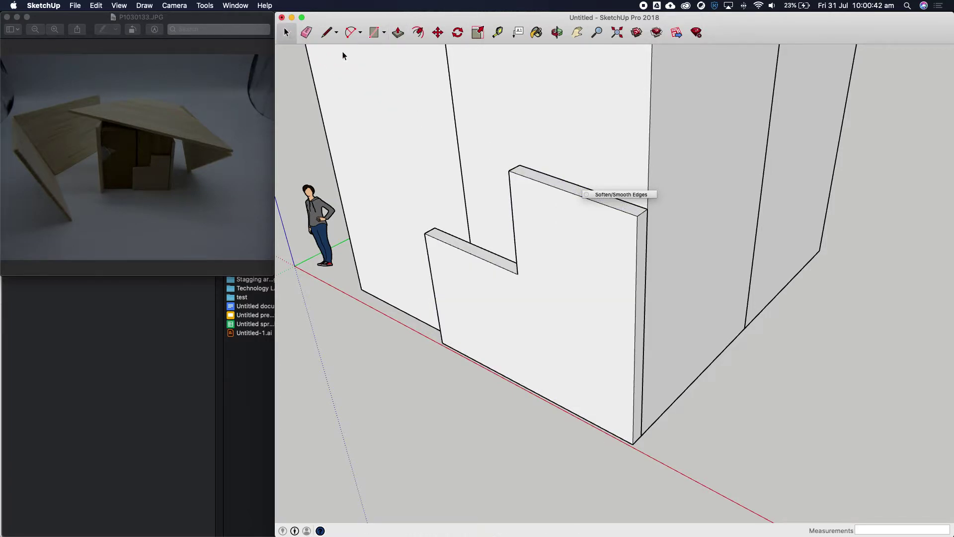
{"action": "triple_click", "coordinate": [579, 298]}
{"action": "right_click", "coordinate": [579, 300]}
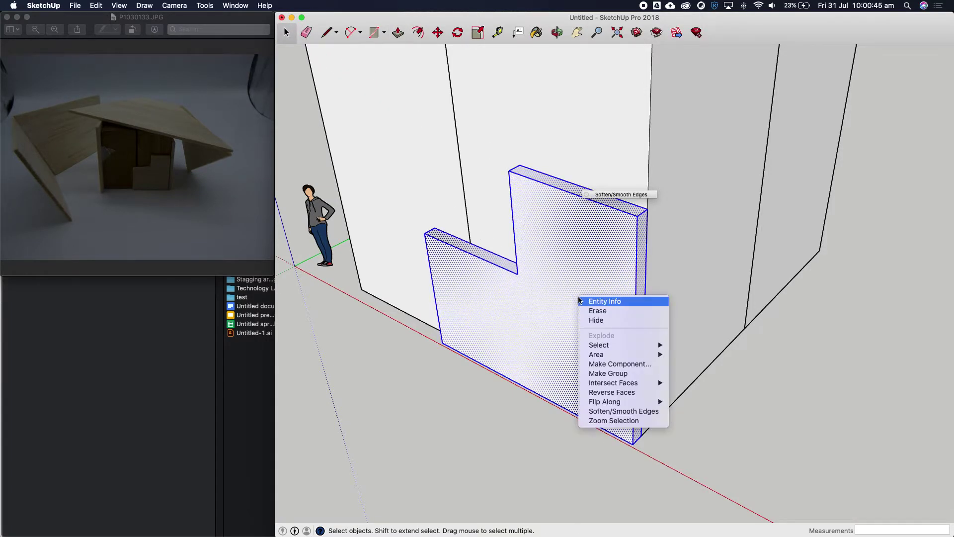
{"action": "left_click", "coordinate": [614, 377]}
{"action": "left_click", "coordinate": [745, 440]}
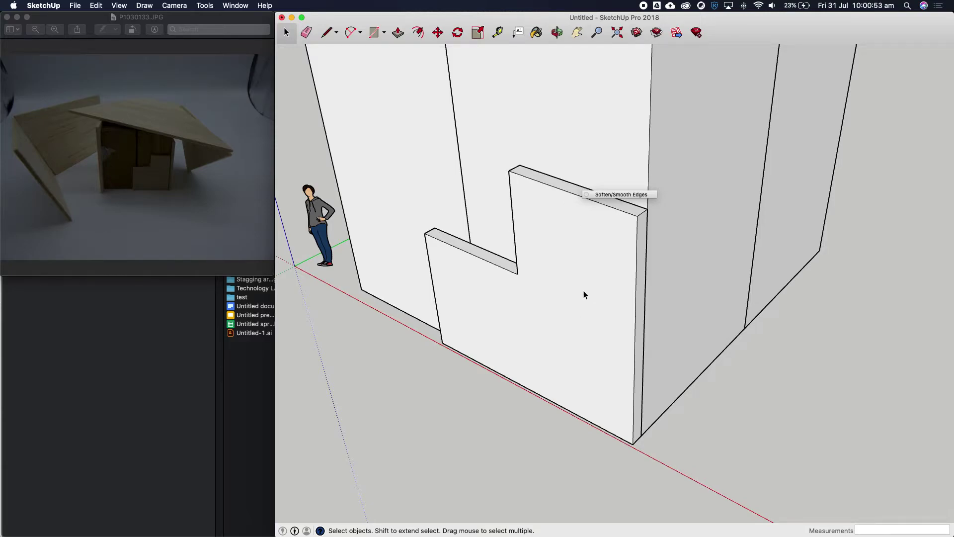
{"action": "left_click", "coordinate": [575, 276]}
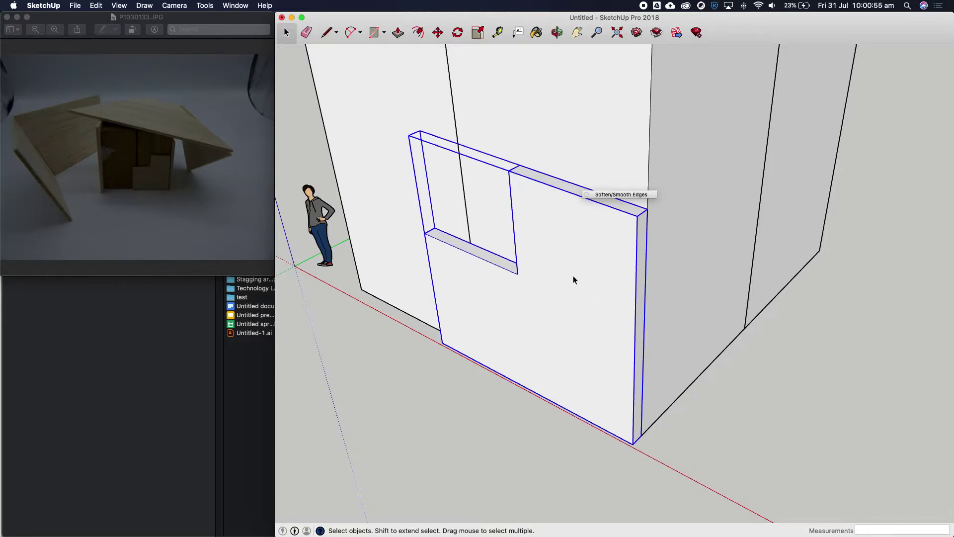
{"action": "left_click", "coordinate": [767, 373]}
Step: Draw a 6000 by 6000 mm rectangle covering the cube's whole side face adjacent to the stepped panel's face
{"action": "scroll", "coordinate": [641, 304], "scroll_direction": "down", "scroll_amount": 6}
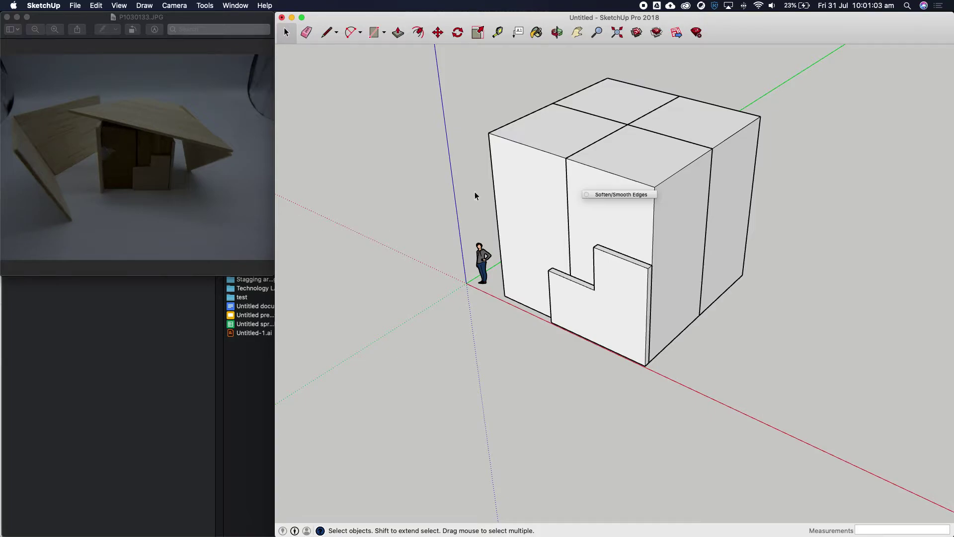
{"action": "left_click", "coordinate": [556, 33]}
{"action": "left_click_drag", "start_coordinate": [452, 196], "coordinate": [845, 162]}
{"action": "left_click_drag", "start_coordinate": [602, 217], "coordinate": [663, 198]}
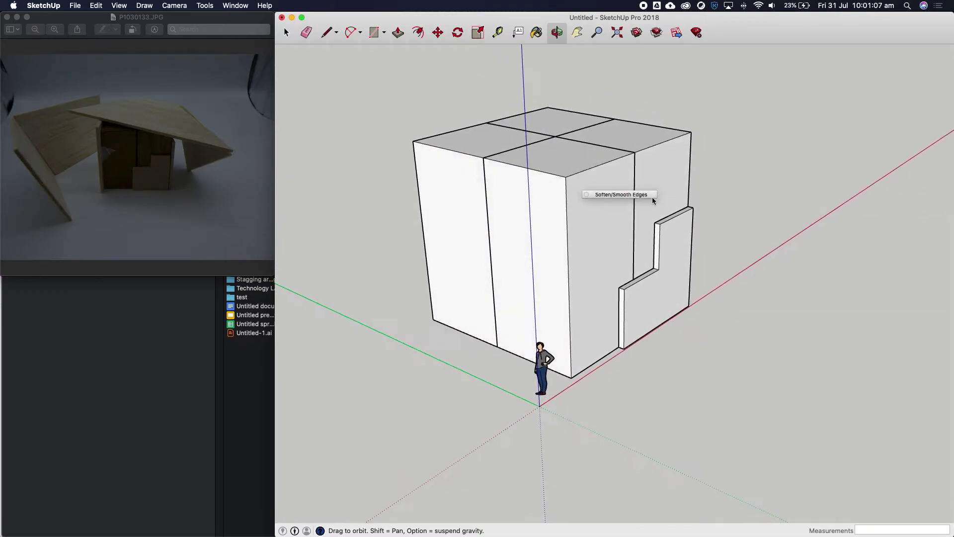
{"action": "left_click", "coordinate": [374, 33]}
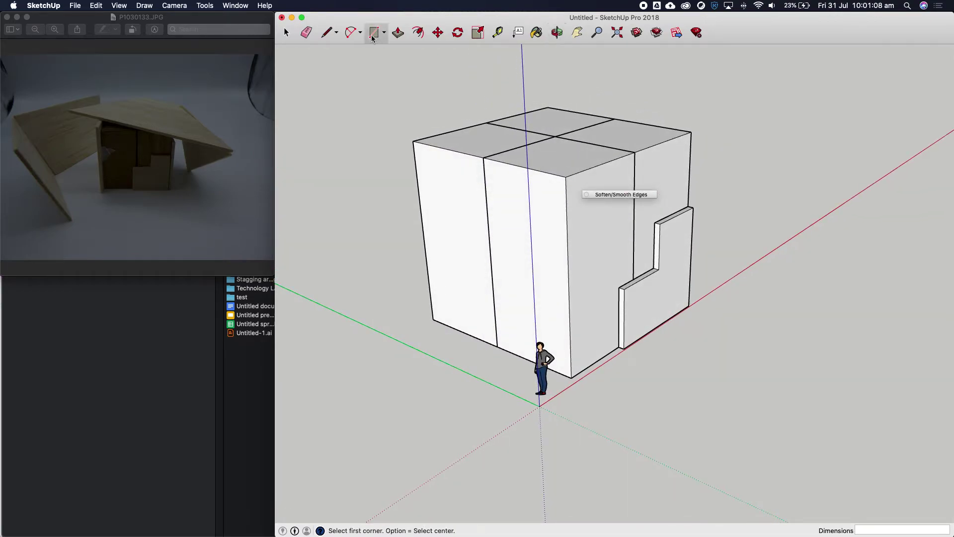
{"action": "left_click", "coordinate": [432, 319]}
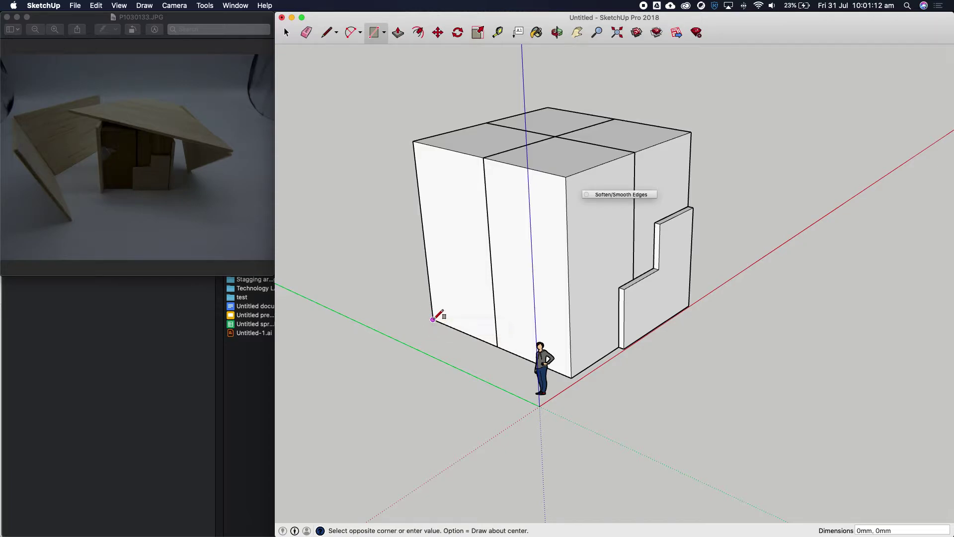
{"action": "left_click", "coordinate": [565, 177]}
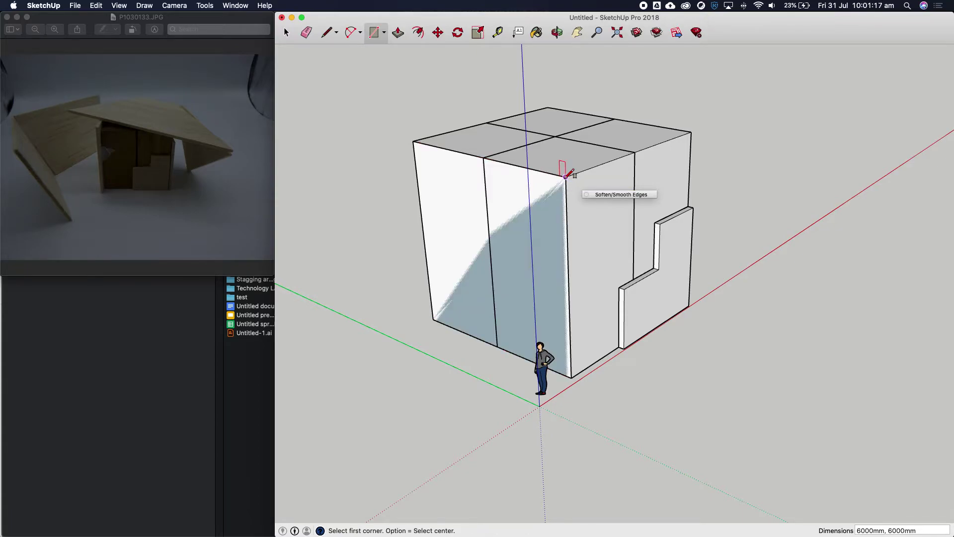
Step: Push/Pull the 6000 mm square on the cube's side face outward to a thickness of 200 mm
{"action": "left_click", "coordinate": [398, 33]}
{"action": "left_click", "coordinate": [511, 179]}
{"action": "left_click", "coordinate": [508, 188]}
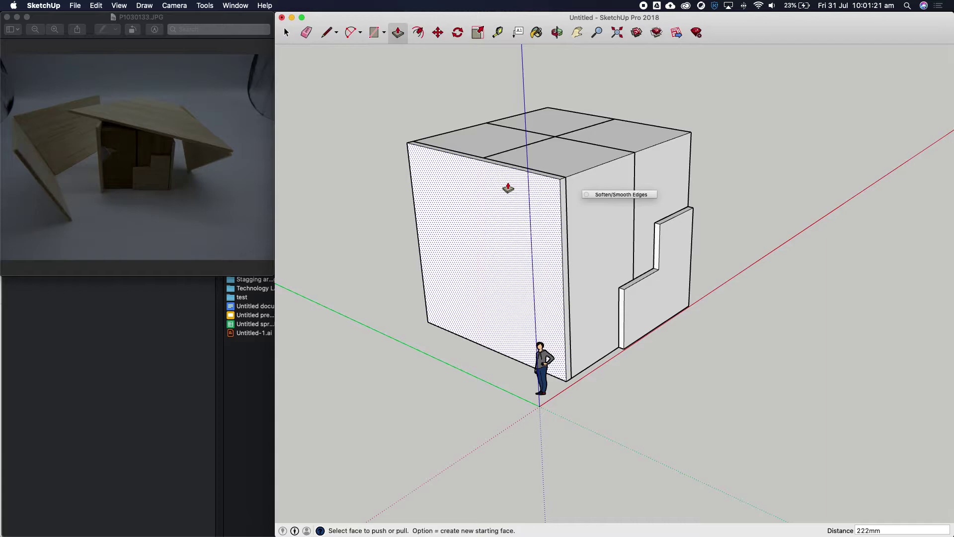
{"action": "left_click", "coordinate": [508, 188]}
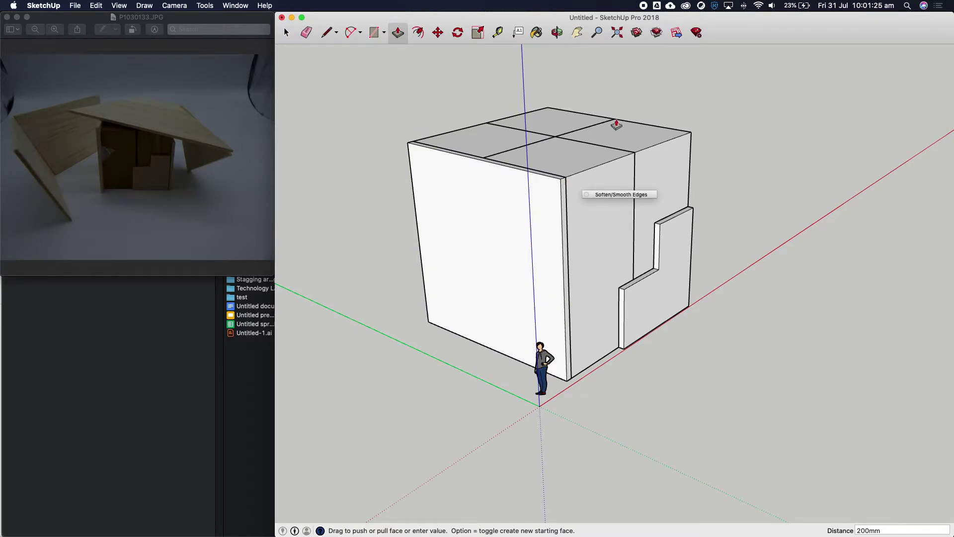
Step: Extend the side panel about 632 mm above the cube and 200 mm forward to align with the stepped panel's outer face
{"action": "left_click", "coordinate": [556, 33]}
{"action": "left_click_drag", "start_coordinate": [611, 172], "coordinate": [545, 206]}
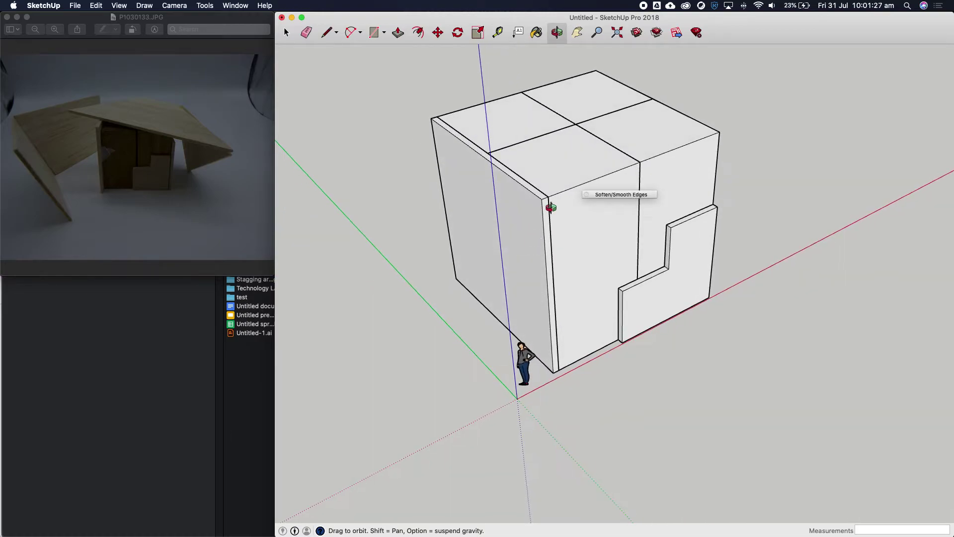
{"action": "scroll", "coordinate": [549, 208], "scroll_direction": "up", "scroll_amount": 3}
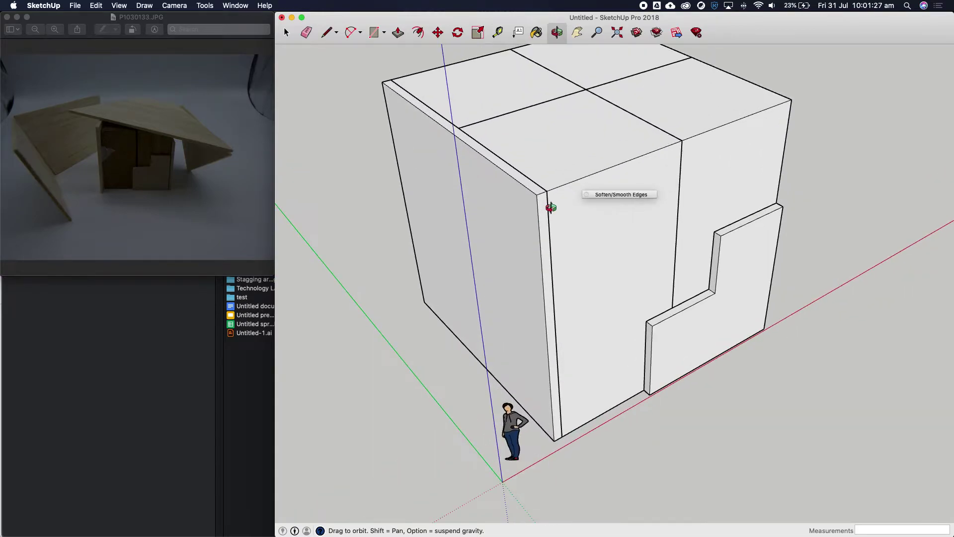
{"action": "left_click", "coordinate": [398, 33]}
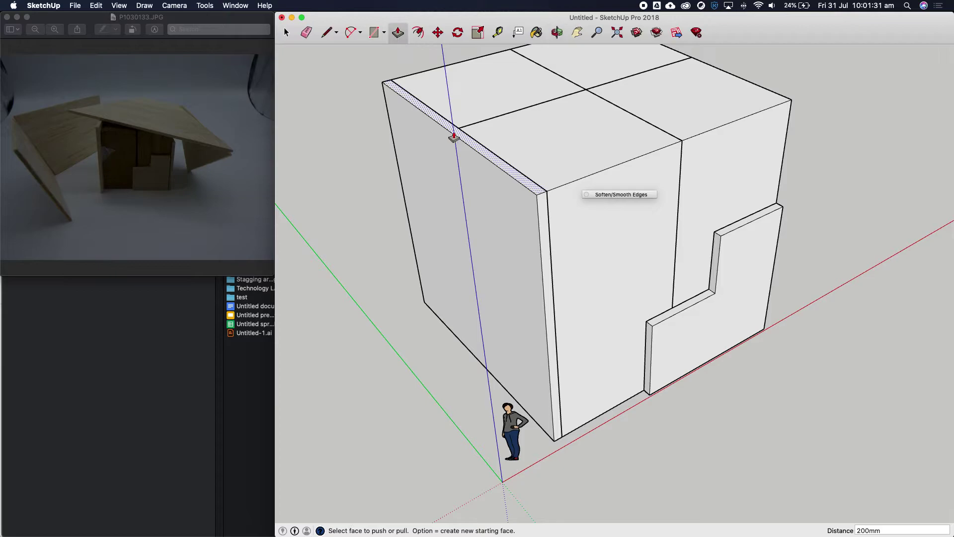
{"action": "left_click_drag", "start_coordinate": [476, 147], "coordinate": [481, 115]}
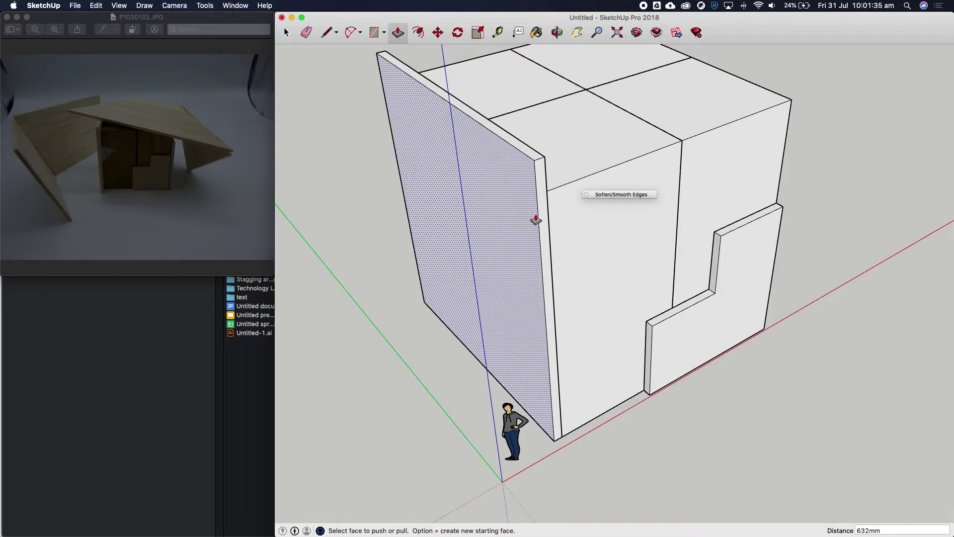
{"action": "left_click_drag", "start_coordinate": [542, 258], "coordinate": [714, 294]}
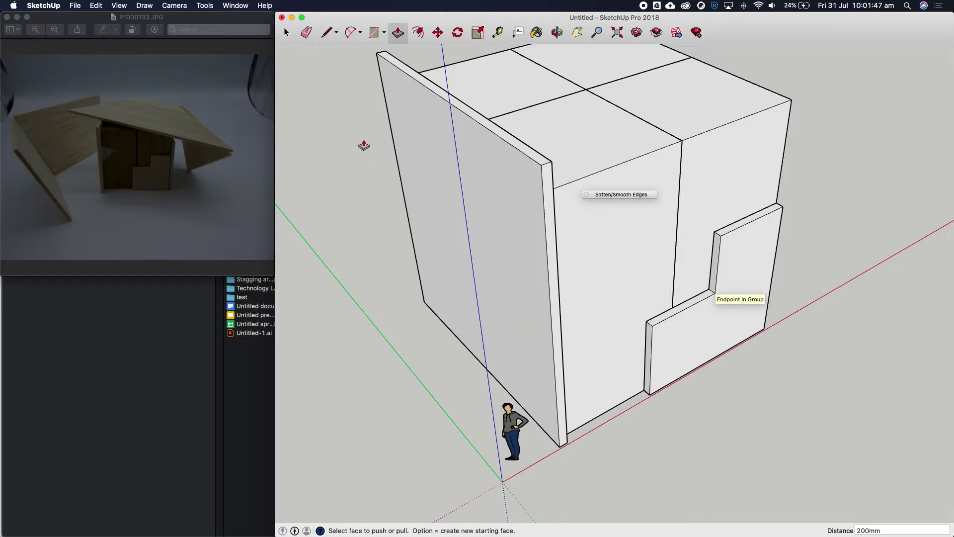
Step: Select all connected geometry of the raised side panel, make it a group, and clear the selection
{"action": "left_click", "coordinate": [286, 32]}
{"action": "triple_click", "coordinate": [526, 233]}
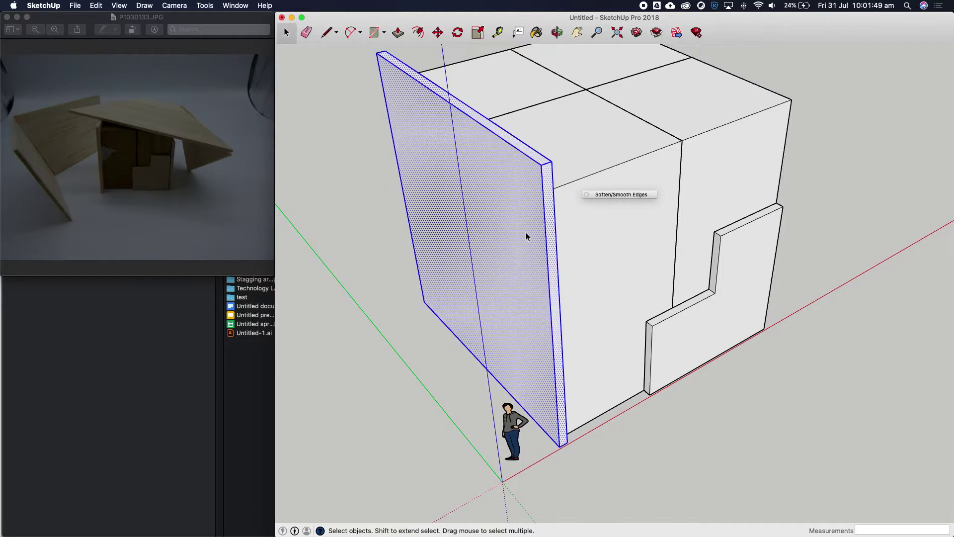
{"action": "right_click", "coordinate": [526, 233]}
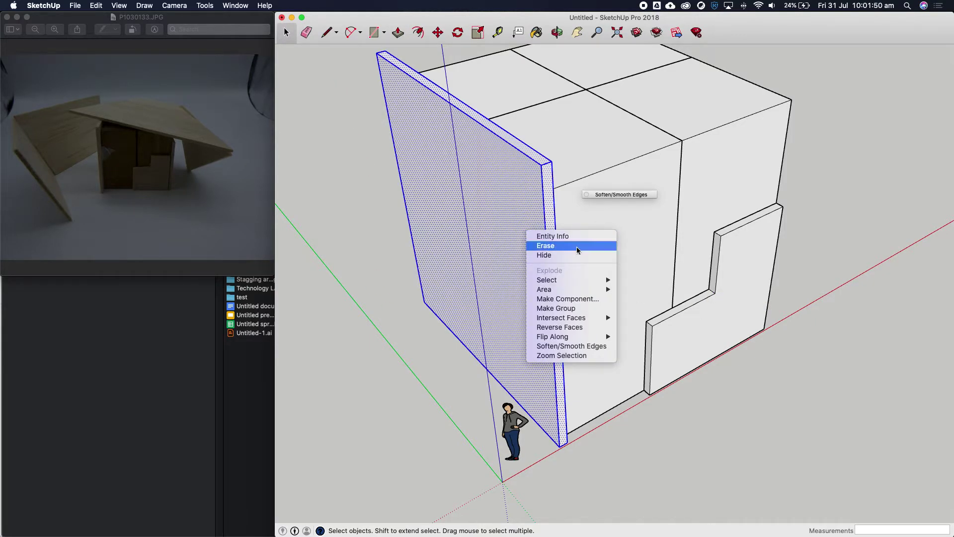
{"action": "left_click", "coordinate": [575, 309]}
{"action": "left_click", "coordinate": [821, 206]}
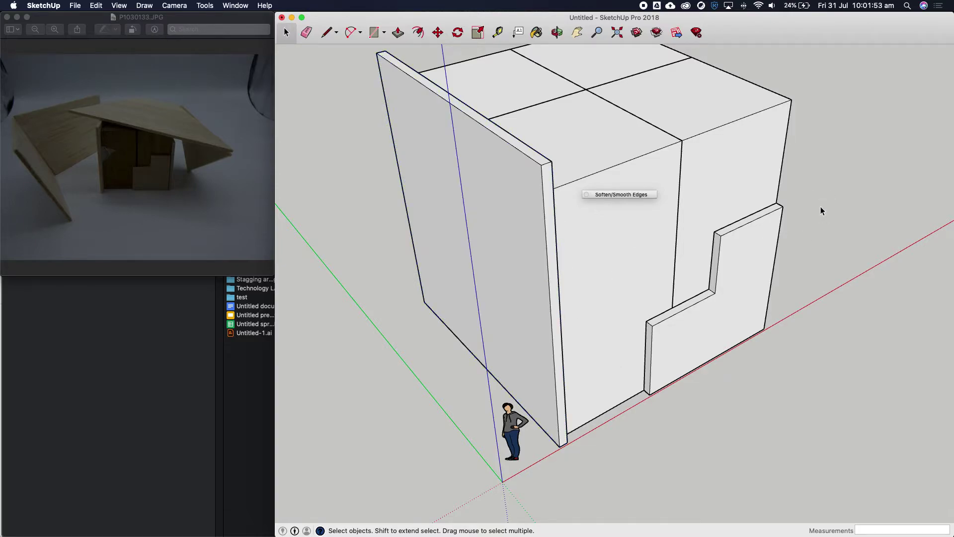
Step: Draw a full-width rectangle on the cube's opposite side face, from the ground to partway up its near vertical edge
{"action": "scroll", "coordinate": [605, 188], "scroll_direction": "down", "scroll_amount": 4}
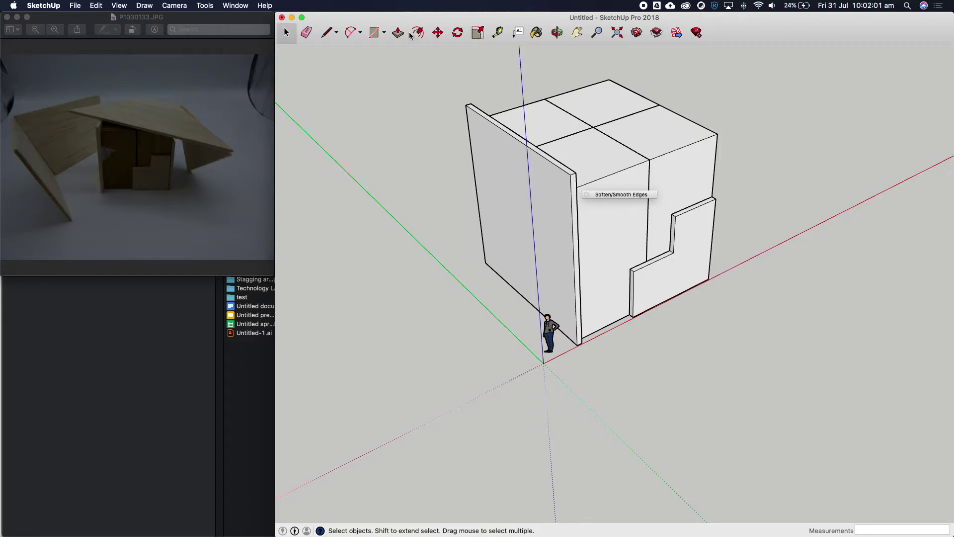
{"action": "left_click", "coordinate": [555, 34]}
{"action": "left_click_drag", "start_coordinate": [667, 160], "coordinate": [621, 214]}
{"action": "scroll", "coordinate": [815, 283], "scroll_direction": "up", "scroll_amount": 3}
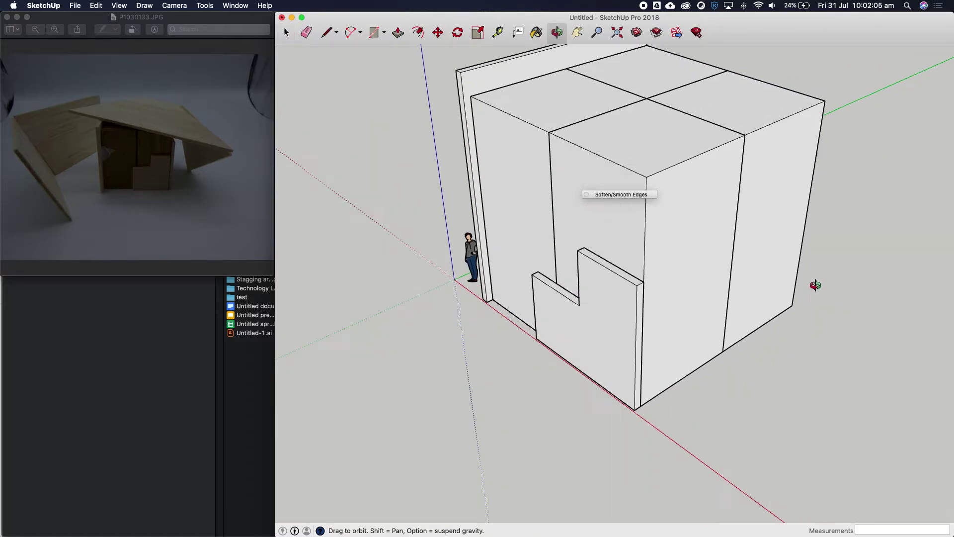
{"action": "left_click", "coordinate": [379, 32]}
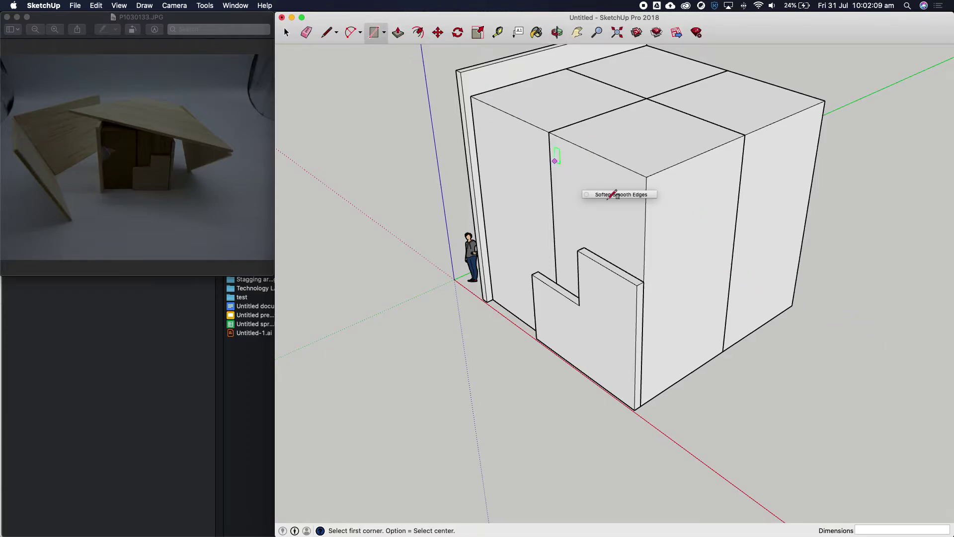
{"action": "left_click", "coordinate": [791, 305]}
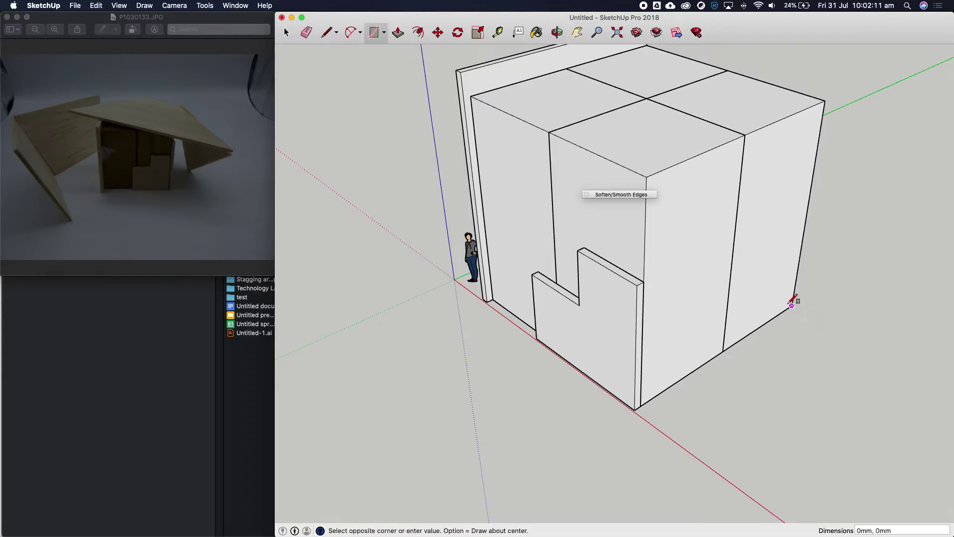
{"action": "left_click", "coordinate": [644, 244]}
Step: Push/Pull the new rectangle outward to 200 mm and extend its near end 200 mm to the stepped panel's outer face
{"action": "left_click", "coordinate": [398, 33]}
{"action": "left_click_drag", "start_coordinate": [693, 249], "coordinate": [701, 253]}
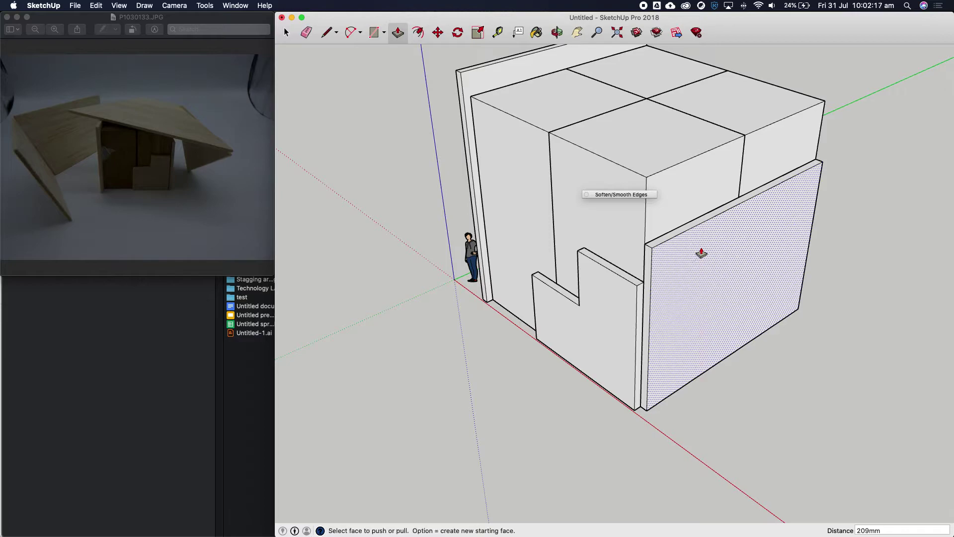
{"action": "left_click", "coordinate": [702, 253]}
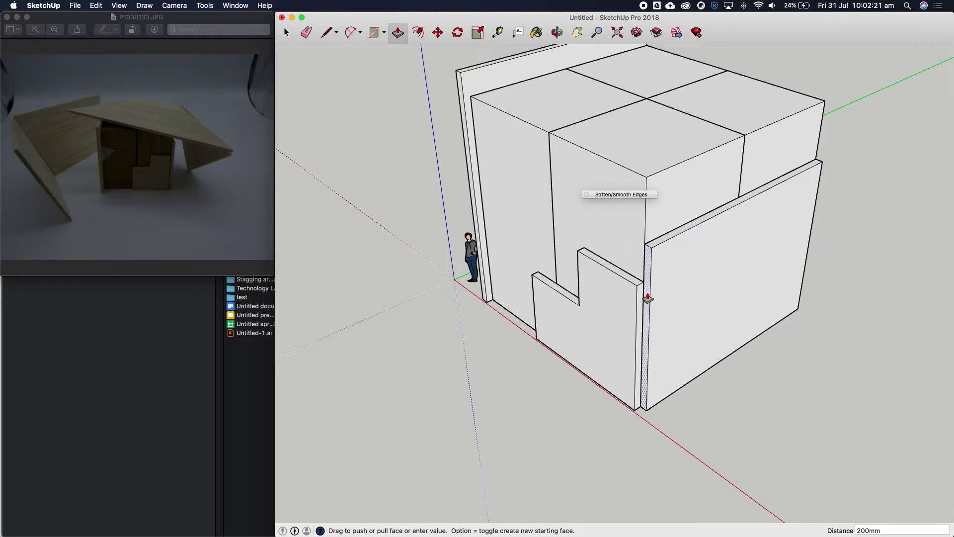
{"action": "left_click", "coordinate": [636, 286]}
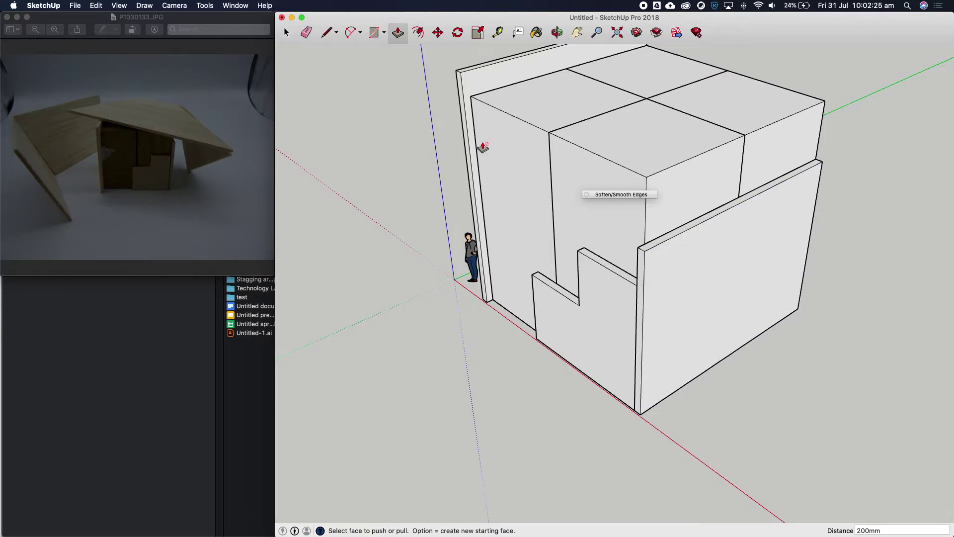
Step: Select all connected geometry of the lower side panel, make it a group, and clear the selection
{"action": "left_click", "coordinate": [286, 32]}
{"action": "left_click", "coordinate": [698, 254]}
{"action": "double_click", "coordinate": [698, 253]}
{"action": "right_click", "coordinate": [697, 253]}
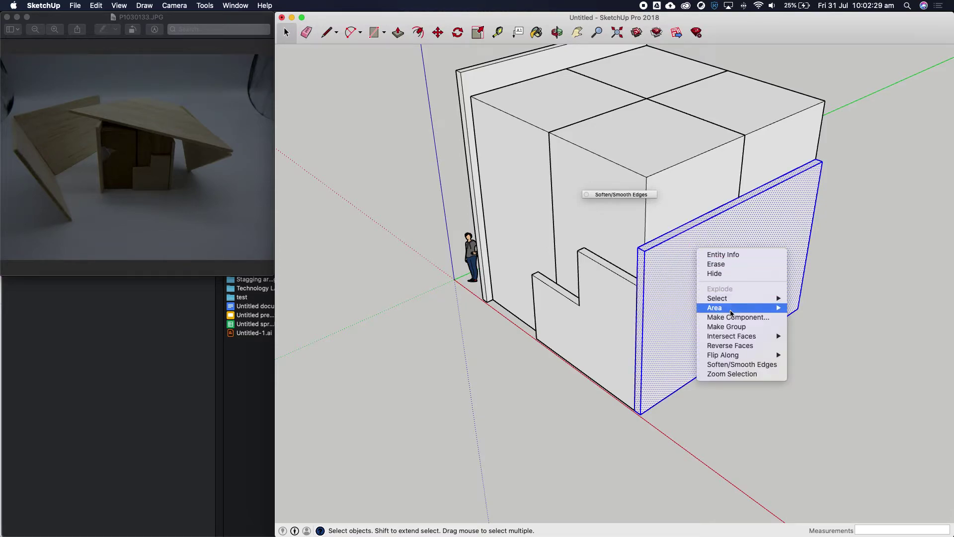
{"action": "left_click", "coordinate": [716, 327]}
{"action": "left_click", "coordinate": [824, 366]}
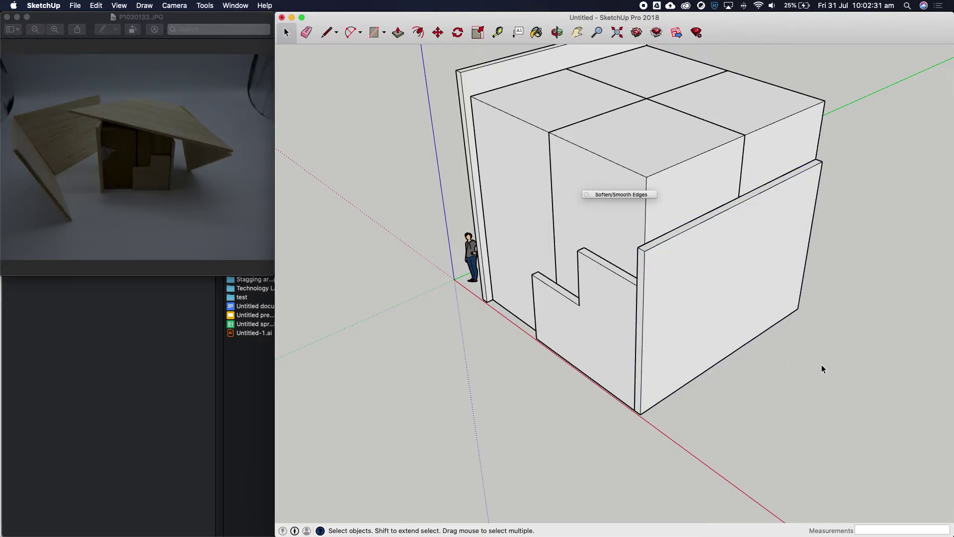
Step: Save the model to the Desktop as "development of concept 1" in SketchUp Models (*.skp) format
{"action": "scroll", "coordinate": [619, 274], "scroll_direction": "down", "scroll_amount": 4}
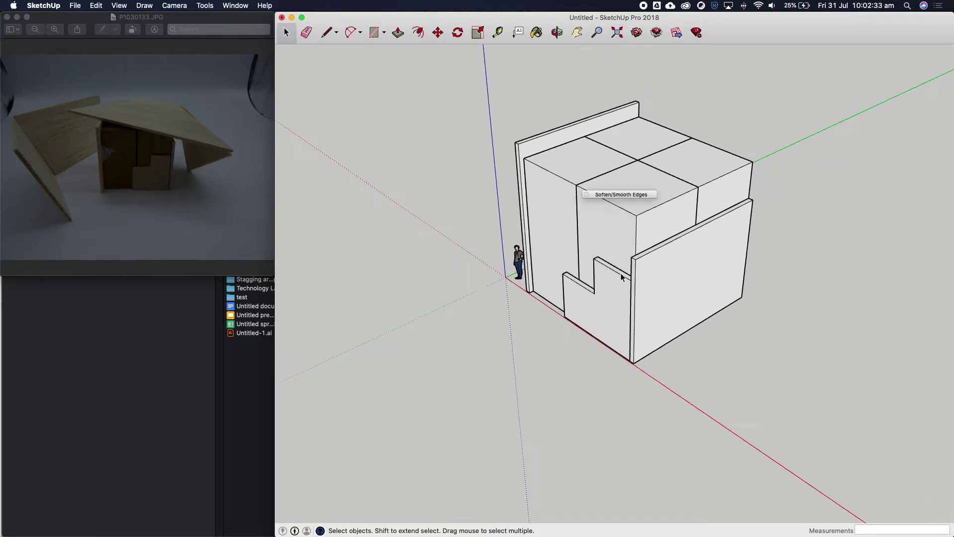
{"action": "left_click", "coordinate": [76, 6]}
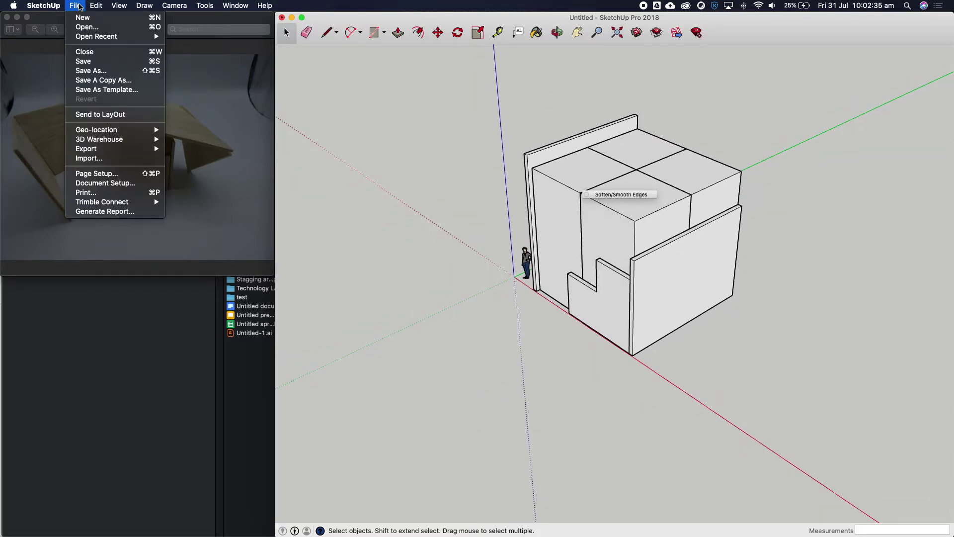
{"action": "key", "text": "Return"}
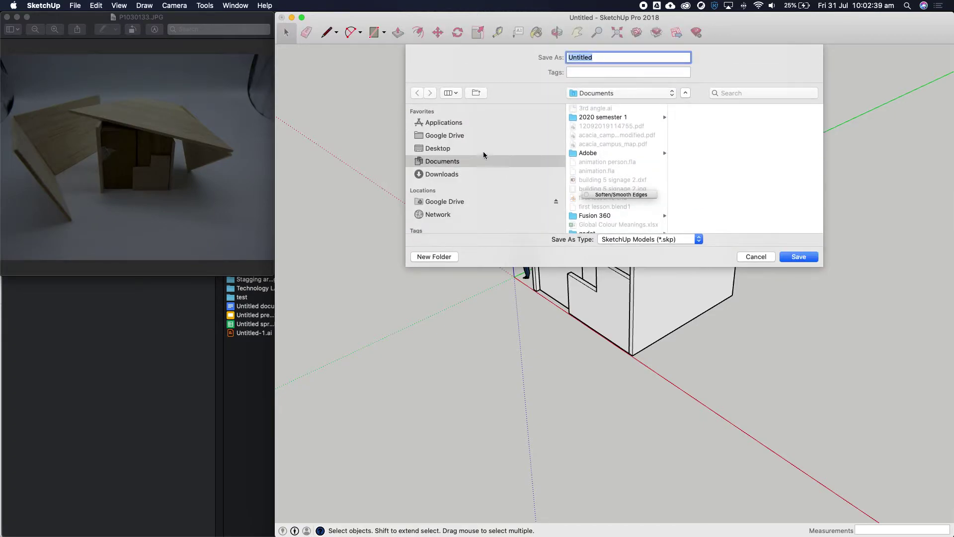
{"action": "left_click", "coordinate": [447, 150]}
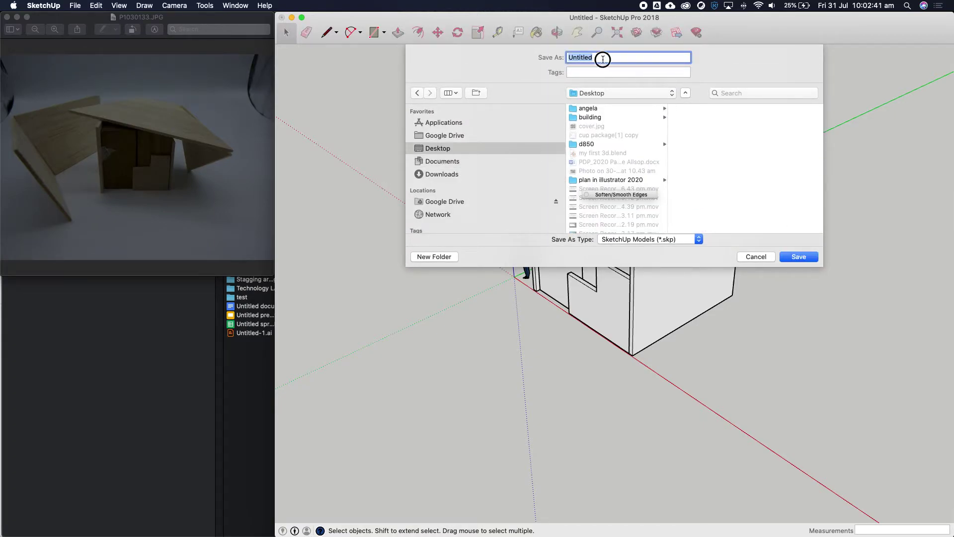
{"action": "type", "text": "development of concept 1"}
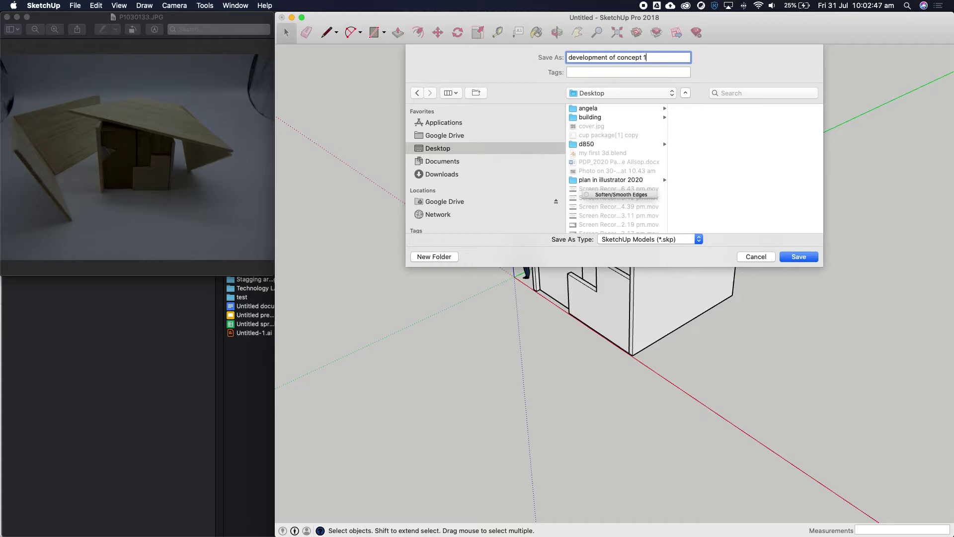
{"action": "left_click", "coordinate": [808, 255]}
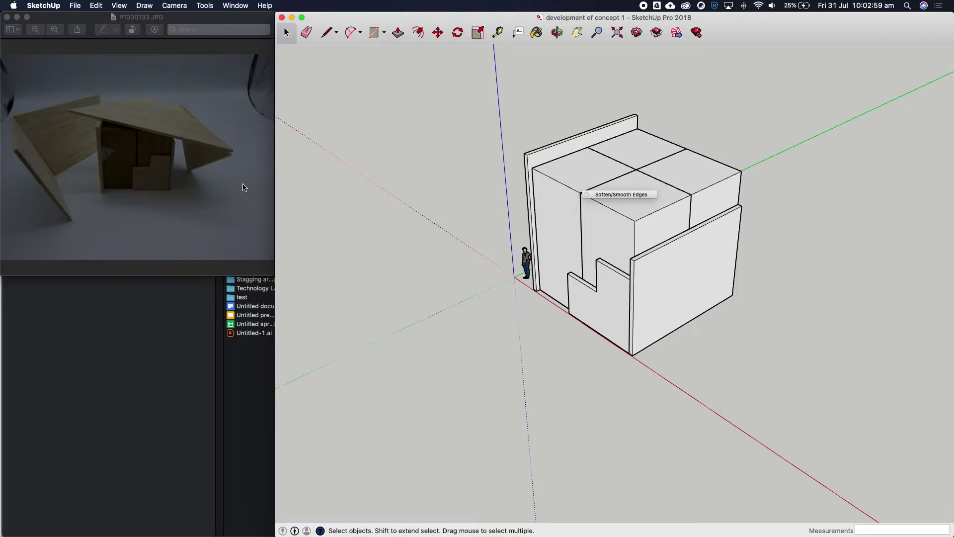
Step: Draw a ground-plane rectangle about 11446 by 7074 mm, starting from the lower side panel's far bottom corner
{"action": "scroll", "coordinate": [306, 171], "scroll_direction": "down", "scroll_amount": 8}
{"action": "scroll", "coordinate": [427, 209], "scroll_direction": "up", "scroll_amount": 5}
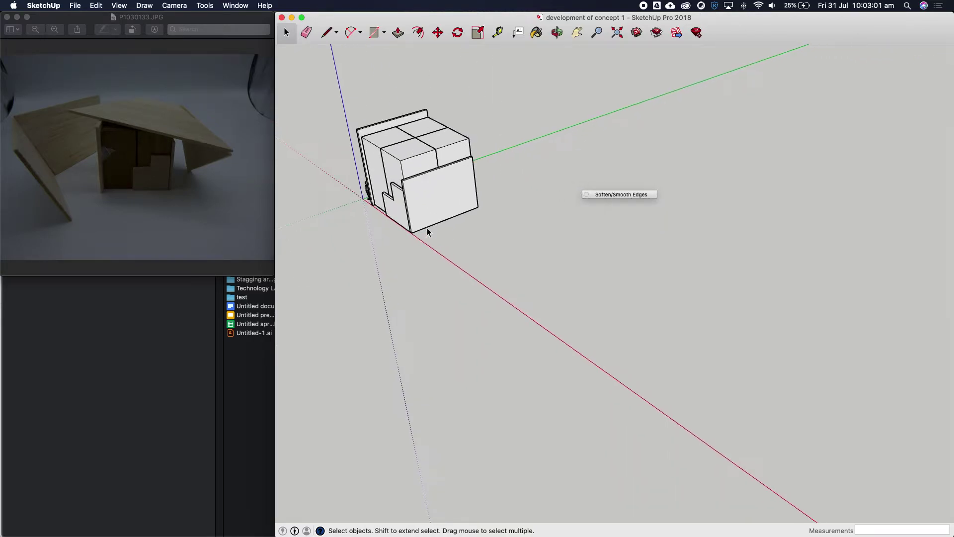
{"action": "scroll", "coordinate": [429, 205], "scroll_direction": "up", "scroll_amount": 5}
{"action": "scroll", "coordinate": [455, 236], "scroll_direction": "down", "scroll_amount": 3}
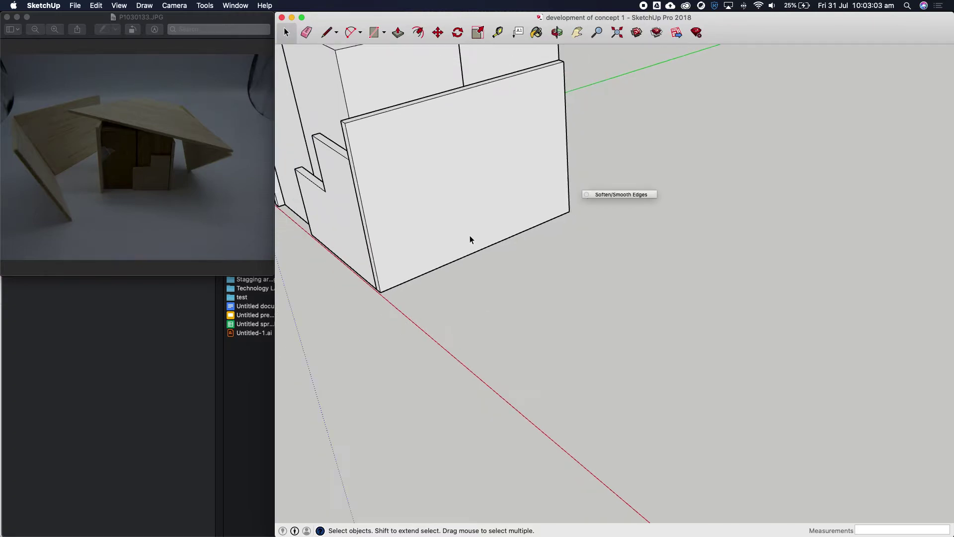
{"action": "left_click", "coordinate": [374, 34]}
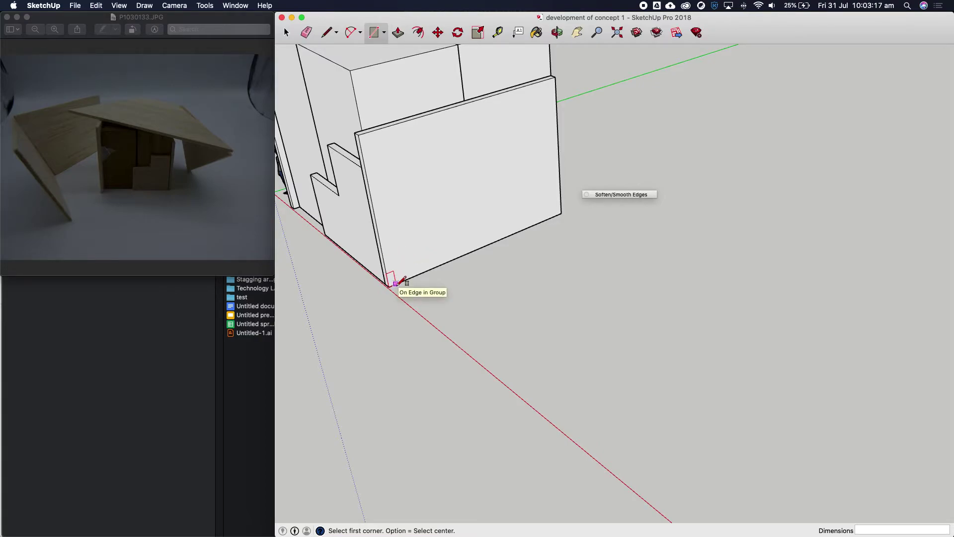
{"action": "left_click", "coordinate": [561, 213]}
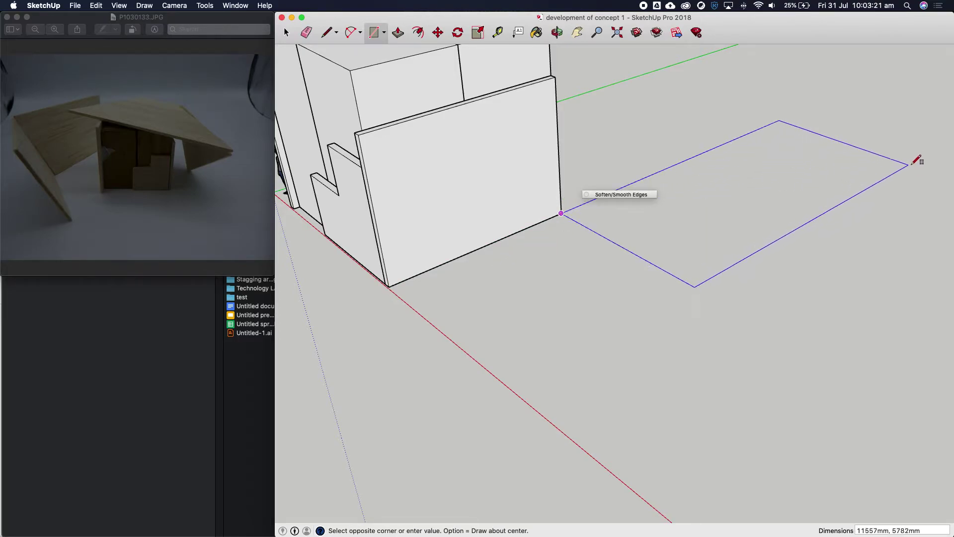
{"action": "left_click", "coordinate": [944, 175]}
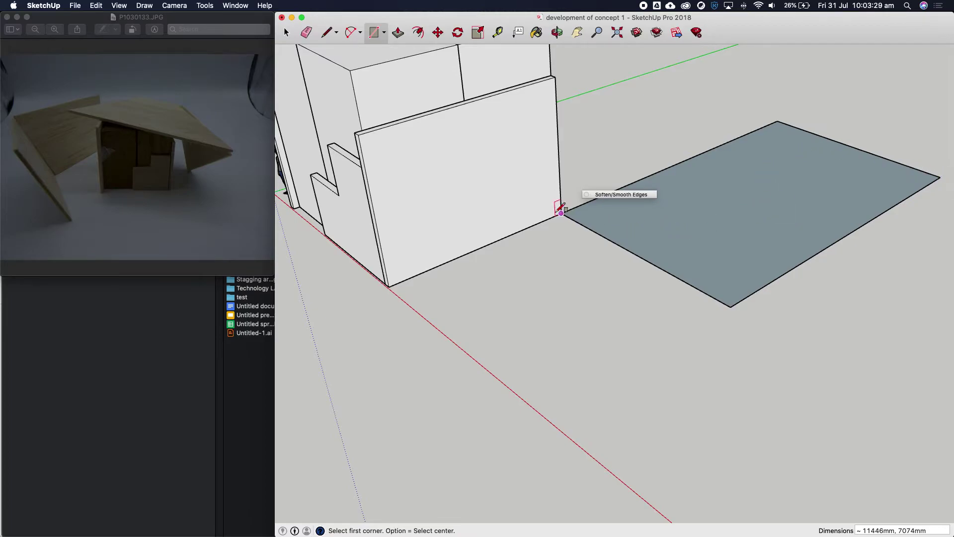
{"action": "left_click", "coordinate": [398, 33]}
{"action": "mouse_move", "coordinate": [756, 224]}
{"action": "left_mouse_down"}
{"action": "mouse_move", "coordinate": [750, 207]}
{"action": "mouse_move", "coordinate": [752, 215]}
{"action": "left_mouse_up"}
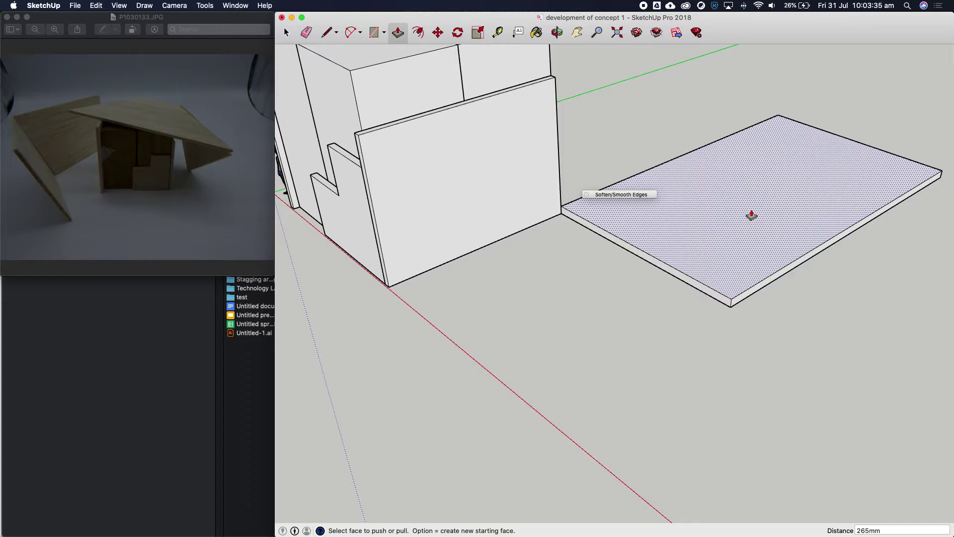
{"action": "left_click", "coordinate": [752, 215]}
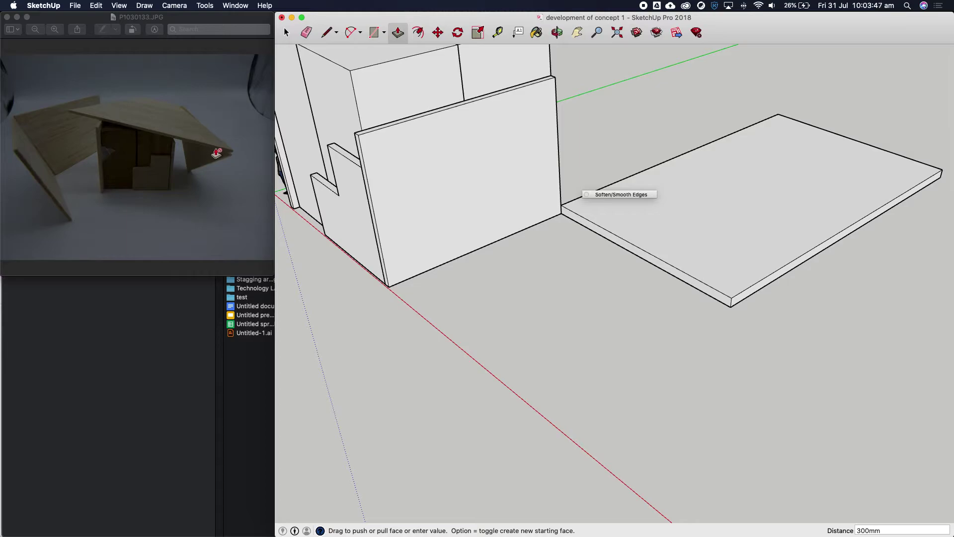
{"action": "key", "text": "super+z"}
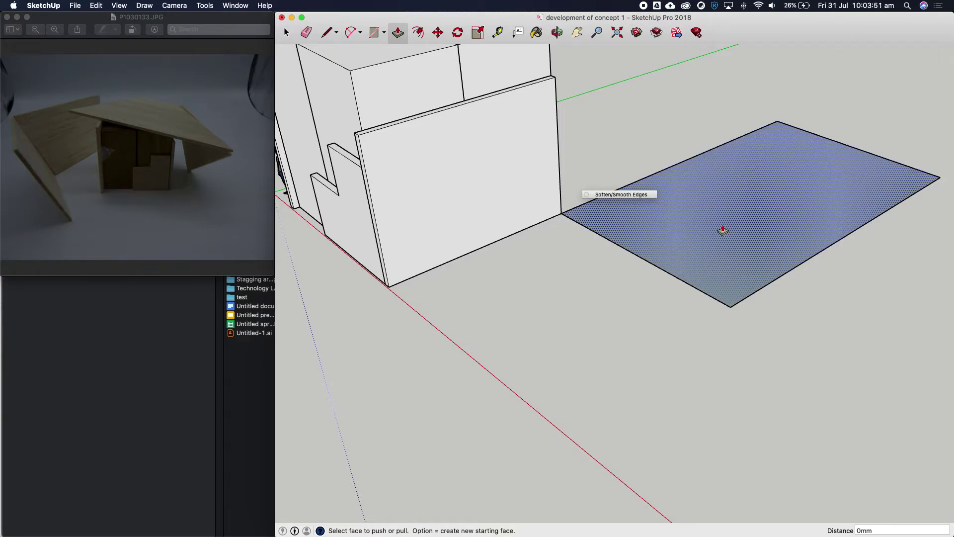
{"action": "left_click", "coordinate": [557, 34]}
{"action": "left_click_drag", "start_coordinate": [484, 227], "coordinate": [746, 222]}
{"action": "scroll", "coordinate": [831, 141], "scroll_direction": "up", "scroll_amount": 5}
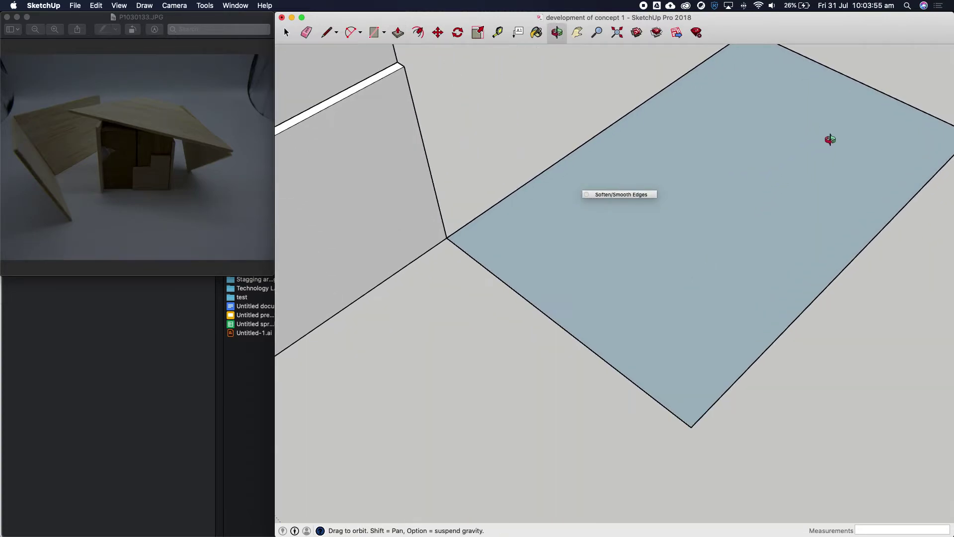
{"action": "scroll", "coordinate": [497, 170], "scroll_direction": "down", "scroll_amount": 5}
{"action": "scroll", "coordinate": [607, 113], "scroll_direction": "up", "scroll_amount": 2}
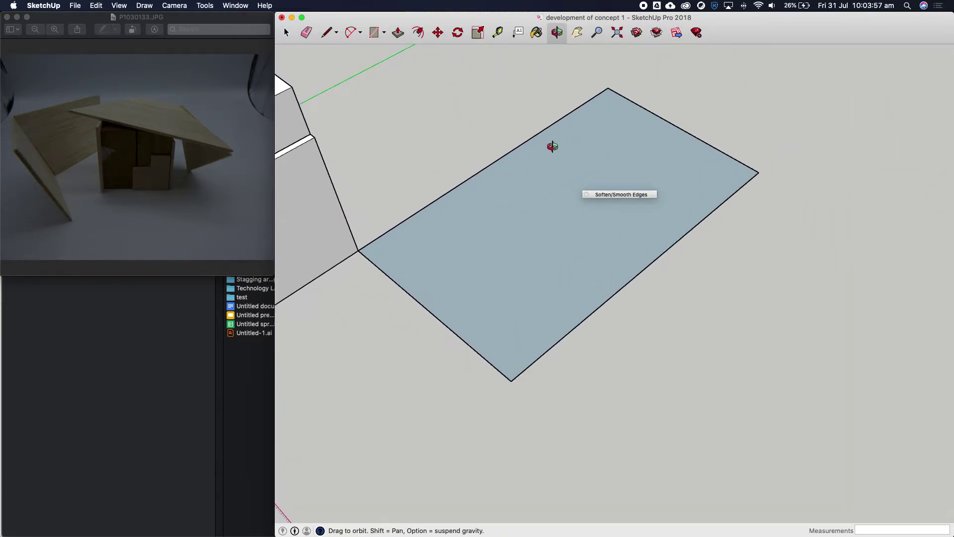
Step: Draw two inward-slanting lines, about 11522 and 11471 mm long, between the rectangle's near corners and points on its far short edge
{"action": "scroll", "coordinate": [551, 150], "scroll_direction": "up", "scroll_amount": 1}
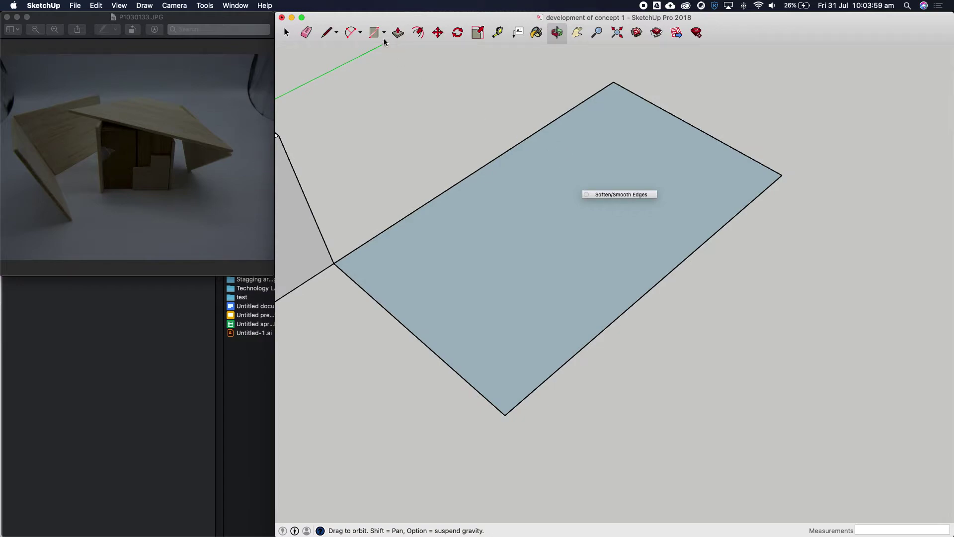
{"action": "left_click", "coordinate": [326, 33]}
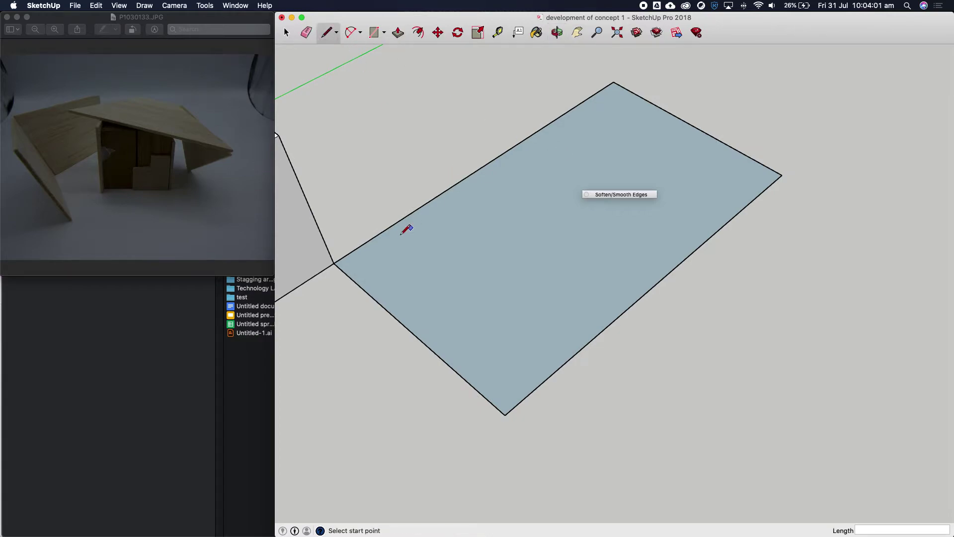
{"action": "left_click", "coordinate": [334, 262]}
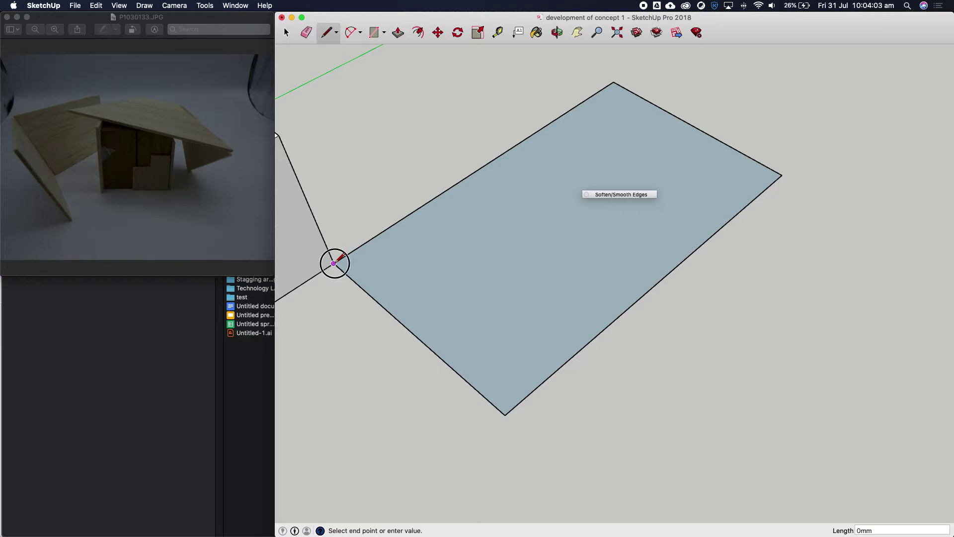
{"action": "left_click", "coordinate": [643, 98]}
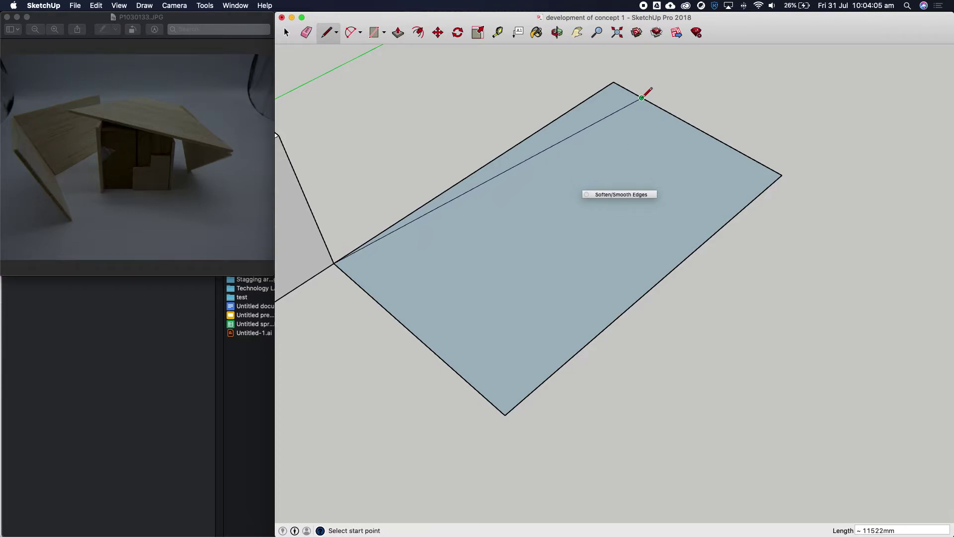
{"action": "left_click", "coordinate": [761, 163]}
{"action": "left_click", "coordinate": [505, 414]}
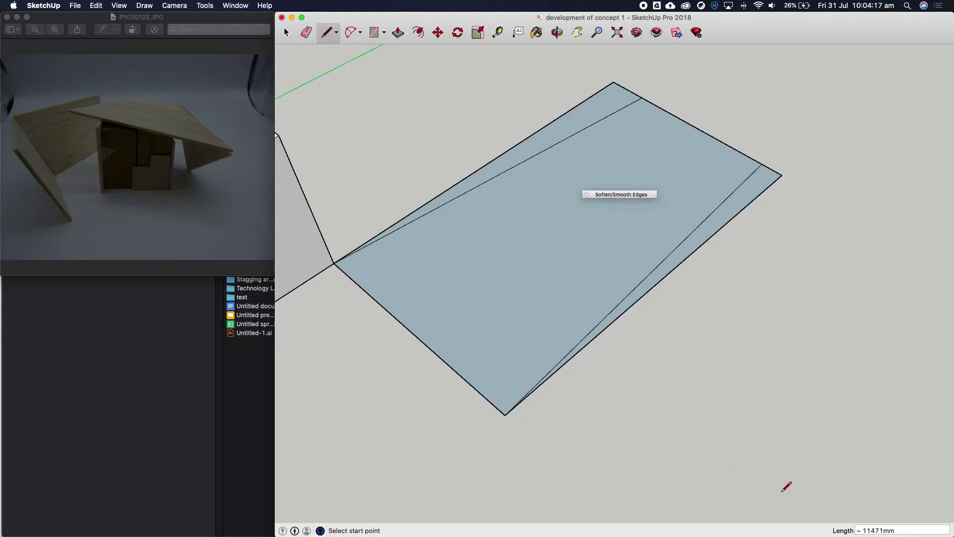
Step: Erase the rectangle's original long edges and the leftover end segments outside the slanted lines, leaving a tapered face
{"action": "left_click", "coordinate": [307, 33]}
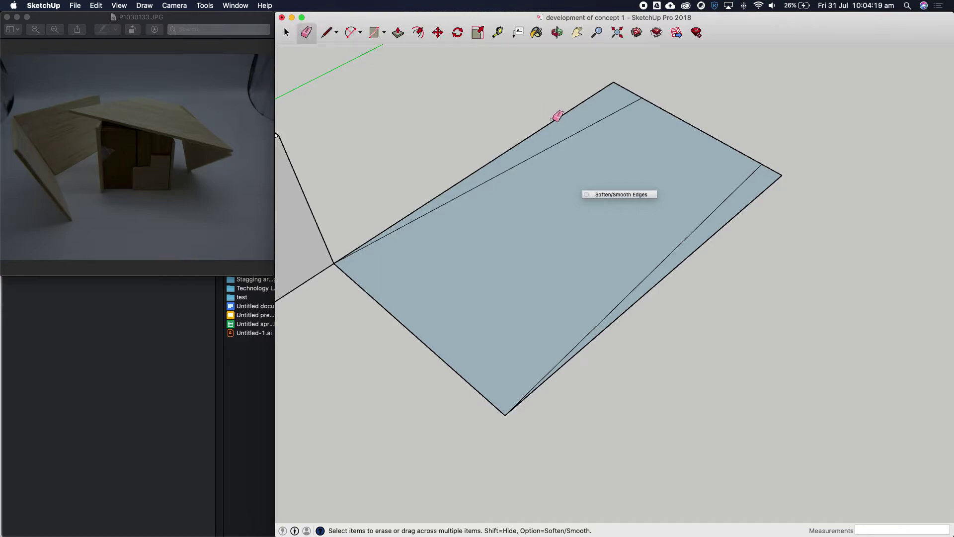
{"action": "left_click", "coordinate": [553, 118]}
{"action": "left_click_drag", "start_coordinate": [620, 85], "coordinate": [622, 87]}
{"action": "left_click", "coordinate": [773, 171]}
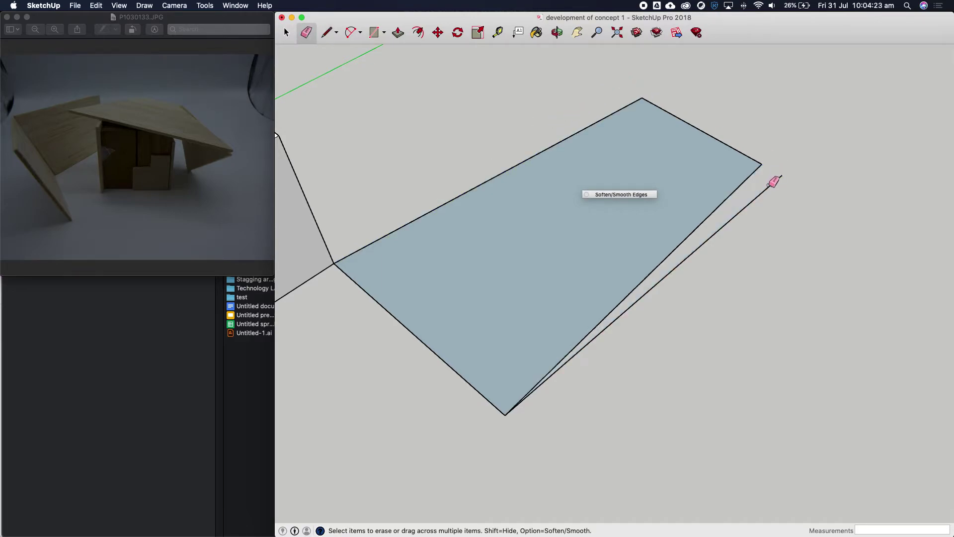
{"action": "left_click_drag", "start_coordinate": [769, 186], "coordinate": [770, 186]}
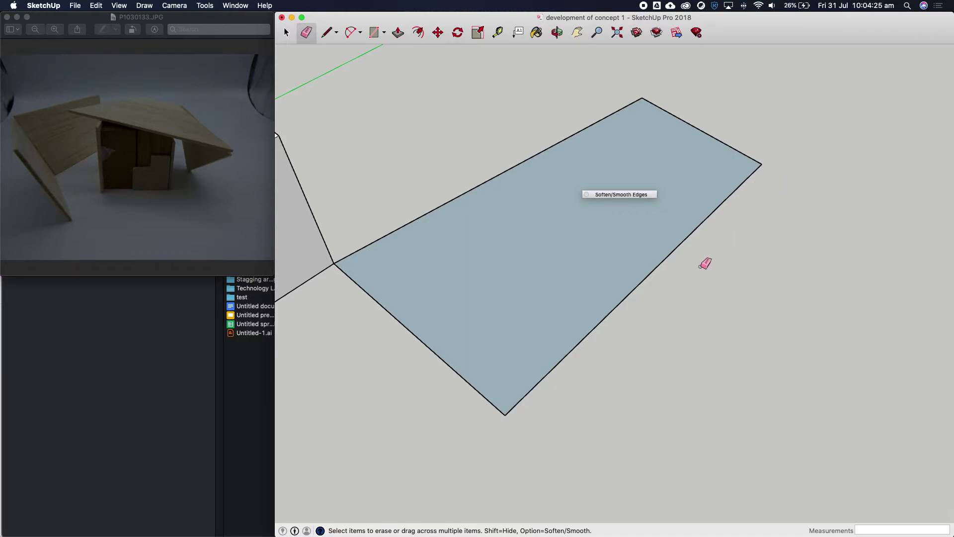
Step: Push/Pull the tapered face upward to a thickness of 300 mm
{"action": "left_click", "coordinate": [397, 32]}
{"action": "left_click", "coordinate": [476, 232]}
{"action": "left_click", "coordinate": [477, 227]}
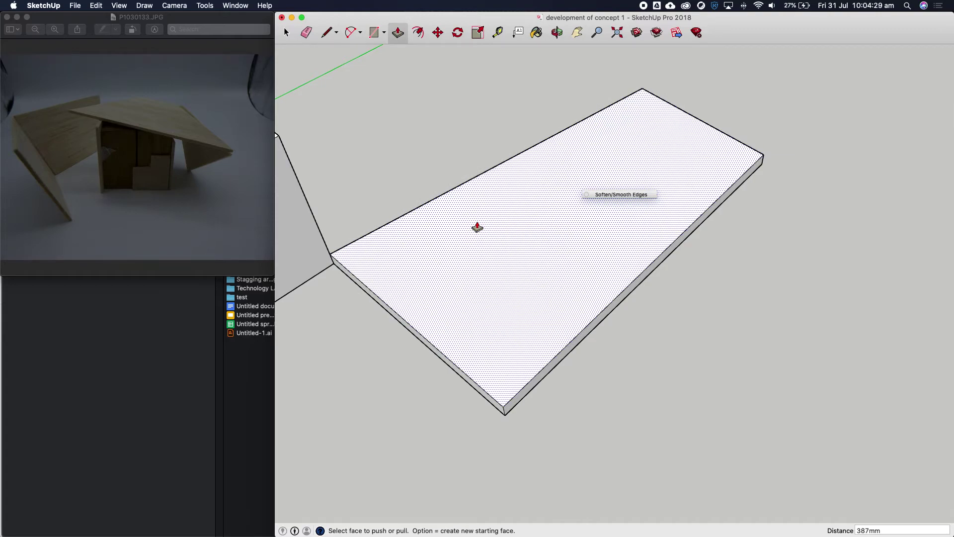
{"action": "left_click", "coordinate": [477, 228]}
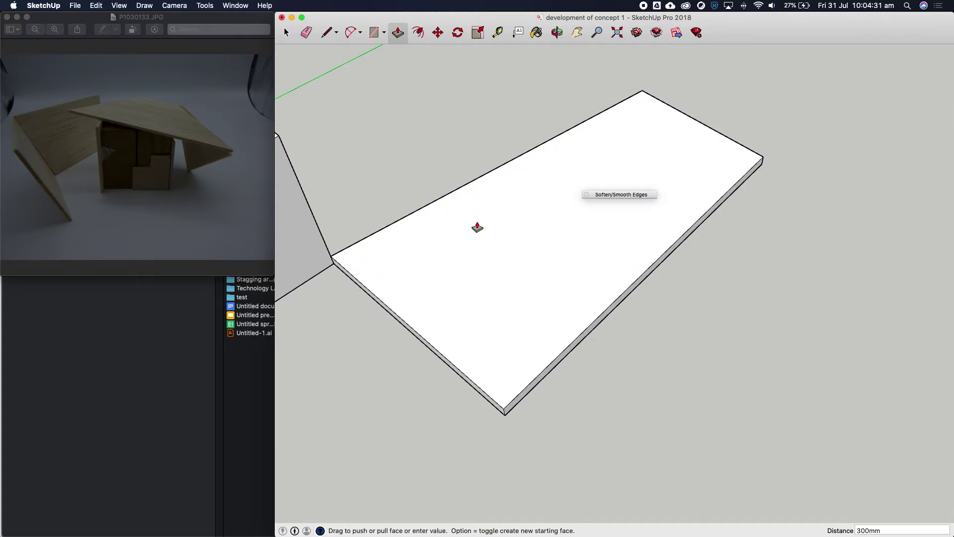
Step: Select all connected geometry of the tapered panel and make it a group
{"action": "left_click", "coordinate": [286, 33]}
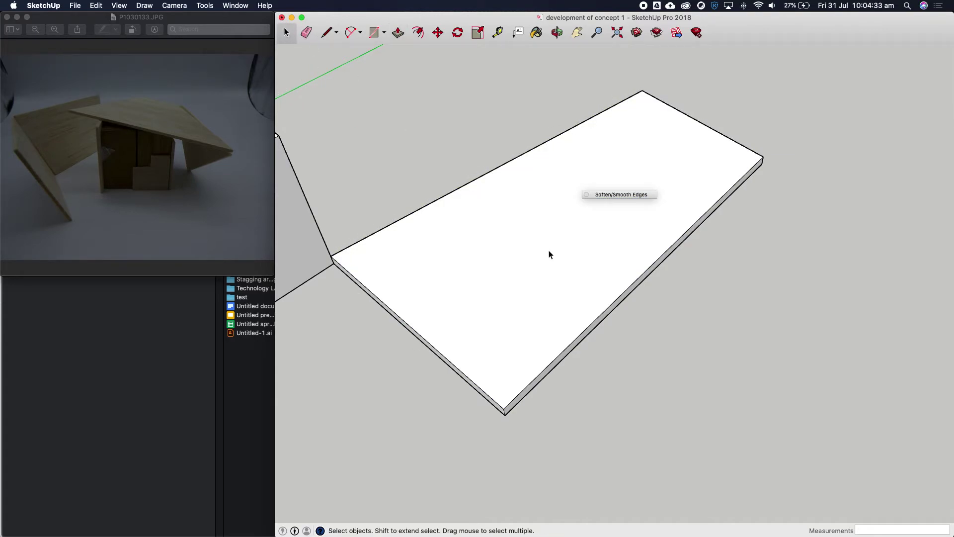
{"action": "triple_click", "coordinate": [549, 262]}
{"action": "right_click", "coordinate": [540, 266]}
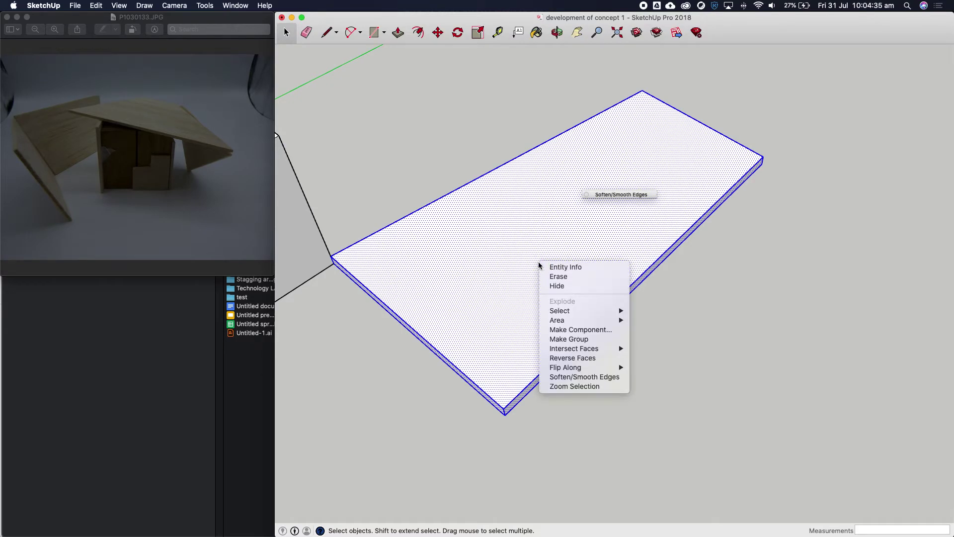
{"action": "left_click", "coordinate": [572, 339]}
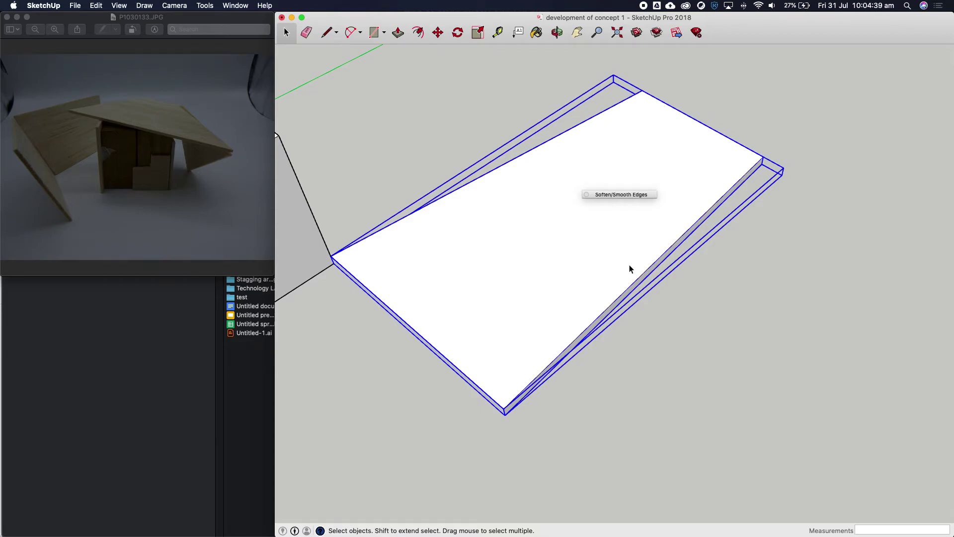
Step: Move the tapered panel by its near bottom corner about 4189 mm up to the lower side panel's far top corner
{"action": "scroll", "coordinate": [646, 268], "scroll_direction": "down", "scroll_amount": 5}
{"action": "scroll", "coordinate": [572, 261], "scroll_direction": "up", "scroll_amount": 4}
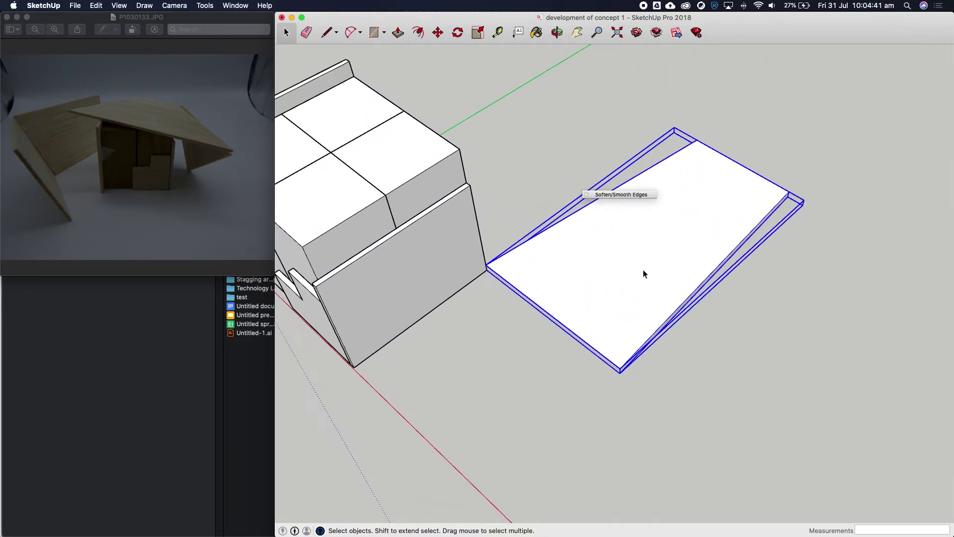
{"action": "scroll", "coordinate": [656, 276], "scroll_direction": "down", "scroll_amount": 2}
{"action": "scroll", "coordinate": [308, 209], "scroll_direction": "up", "scroll_amount": 1}
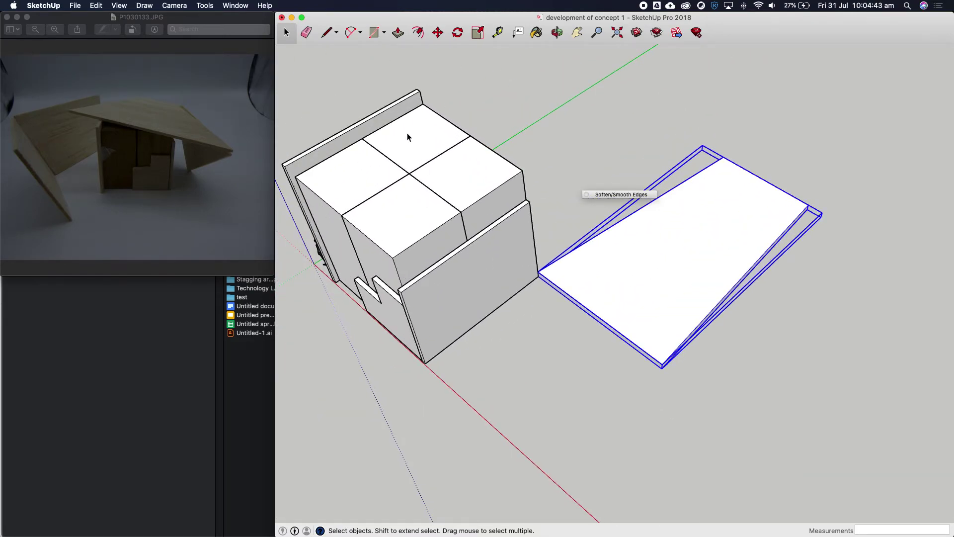
{"action": "left_click", "coordinate": [435, 35]}
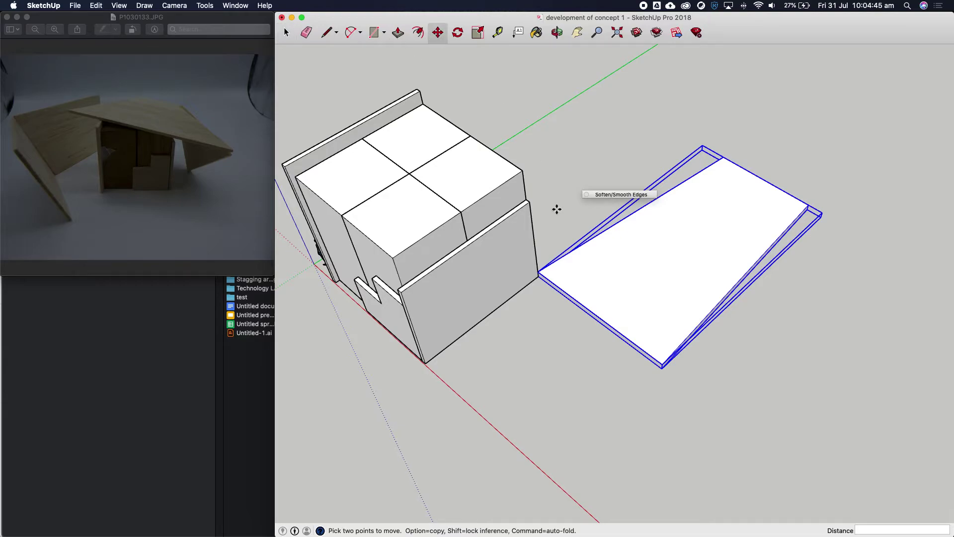
{"action": "scroll", "coordinate": [538, 278], "scroll_direction": "up", "scroll_amount": 5}
{"action": "left_click", "coordinate": [539, 267]}
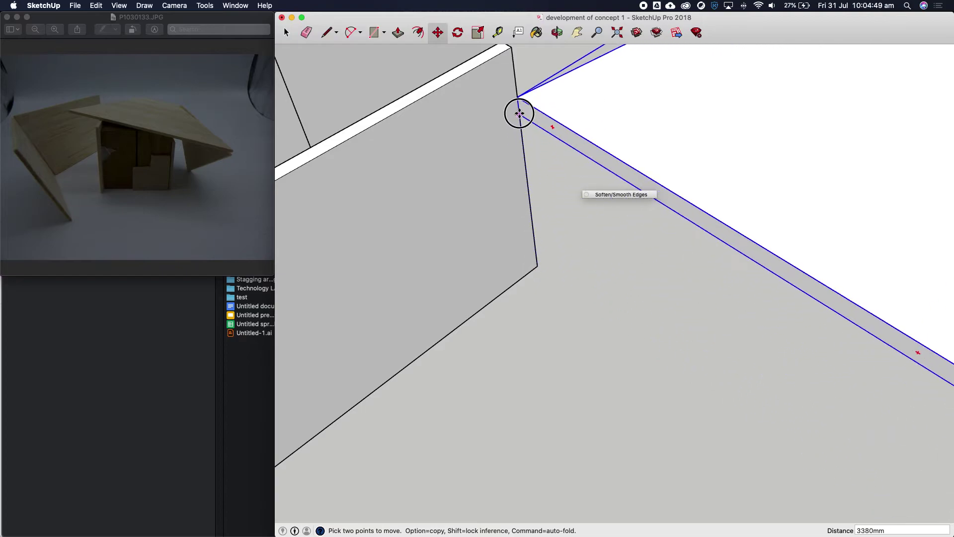
{"action": "scroll", "coordinate": [646, 199], "scroll_direction": "down", "scroll_amount": 3}
{"action": "scroll", "coordinate": [646, 206], "scroll_direction": "down", "scroll_amount": 3}
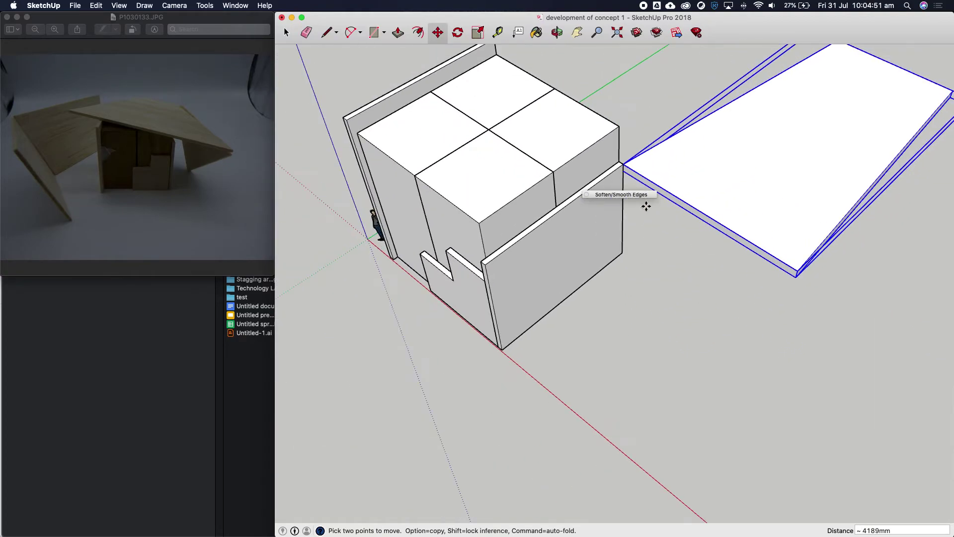
Step: Move the roof panel about 7037 mm onto the cube's top front edge and about 3268 mm to the tall side panel's top front corner
{"action": "scroll", "coordinate": [563, 140], "scroll_direction": "up", "scroll_amount": 3}
{"action": "left_click_drag", "start_coordinate": [661, 190], "coordinate": [311, 197]}
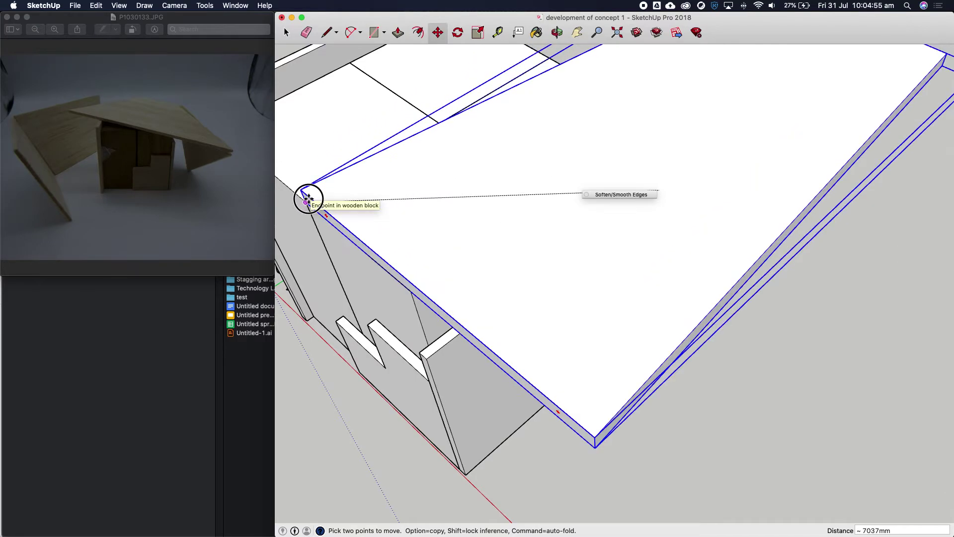
{"action": "scroll", "coordinate": [661, 196], "scroll_direction": "down", "scroll_amount": 4}
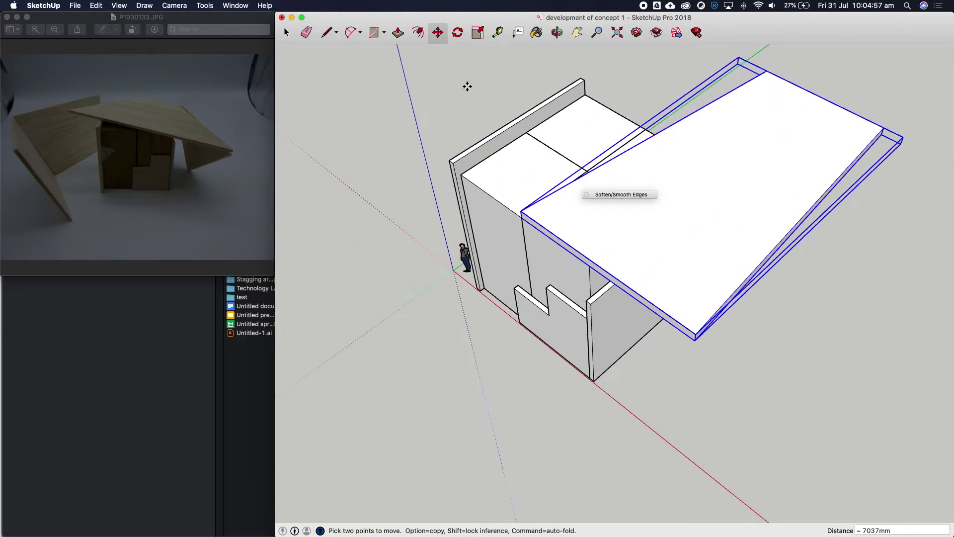
{"action": "scroll", "coordinate": [467, 87], "scroll_direction": "up", "scroll_amount": 1}
{"action": "left_click_drag", "start_coordinate": [531, 230], "coordinate": [448, 170]}
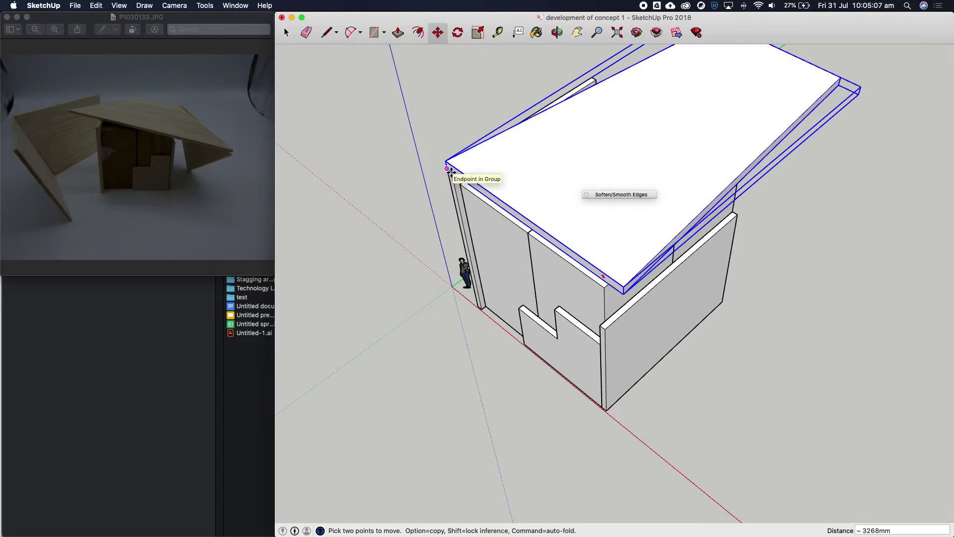
Step: Shift the roof panel 875 mm outward along the red axis past the tall side panel, and scale its width by 1.38 along red
{"action": "left_click_drag", "start_coordinate": [448, 170], "coordinate": [430, 154]}
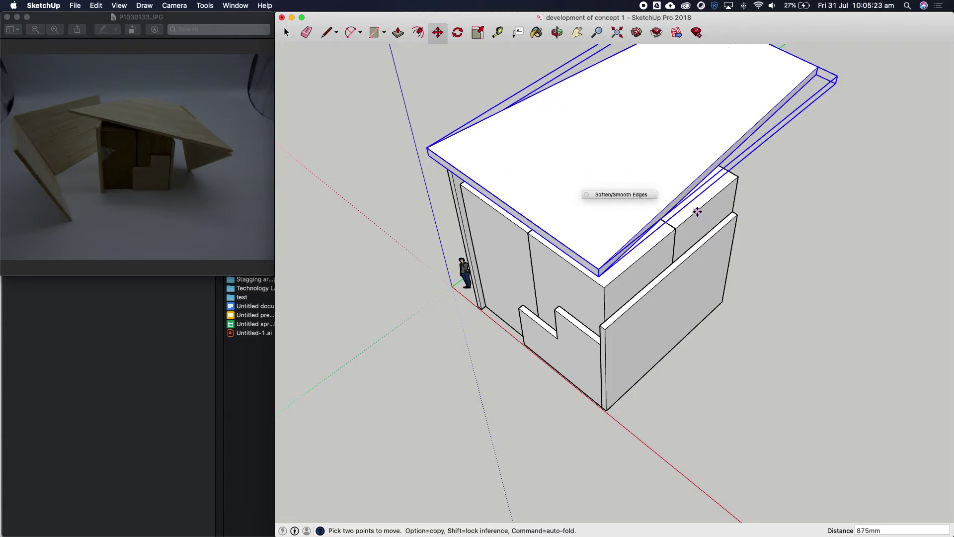
{"action": "left_click", "coordinate": [477, 34]}
{"action": "left_click_drag", "start_coordinate": [731, 167], "coordinate": [807, 212]}
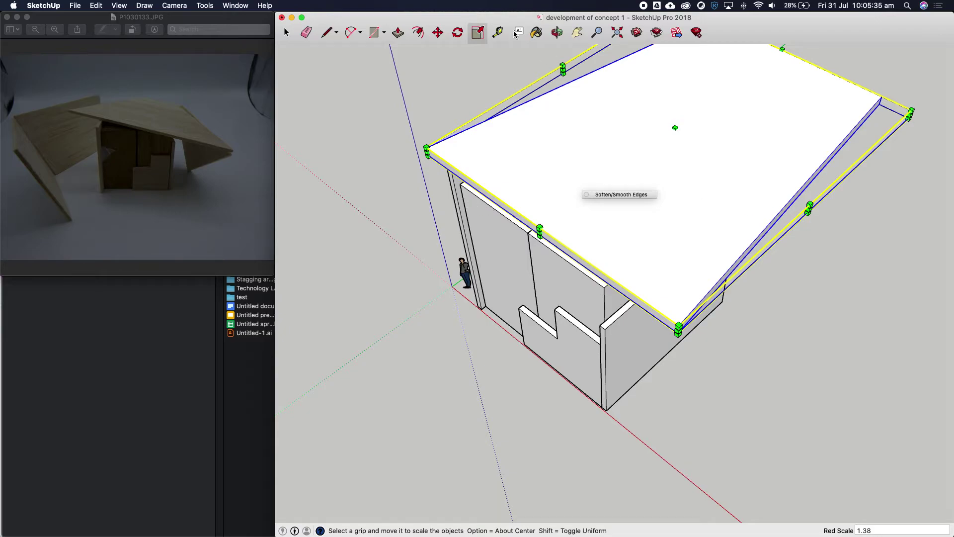
Step: In Front view, rotate the roof panel about 6 degrees around the tall side panel's top inner corner, down onto the cube's top corner
{"action": "left_click", "coordinate": [557, 32]}
{"action": "left_click_drag", "start_coordinate": [549, 169], "coordinate": [643, 213]}
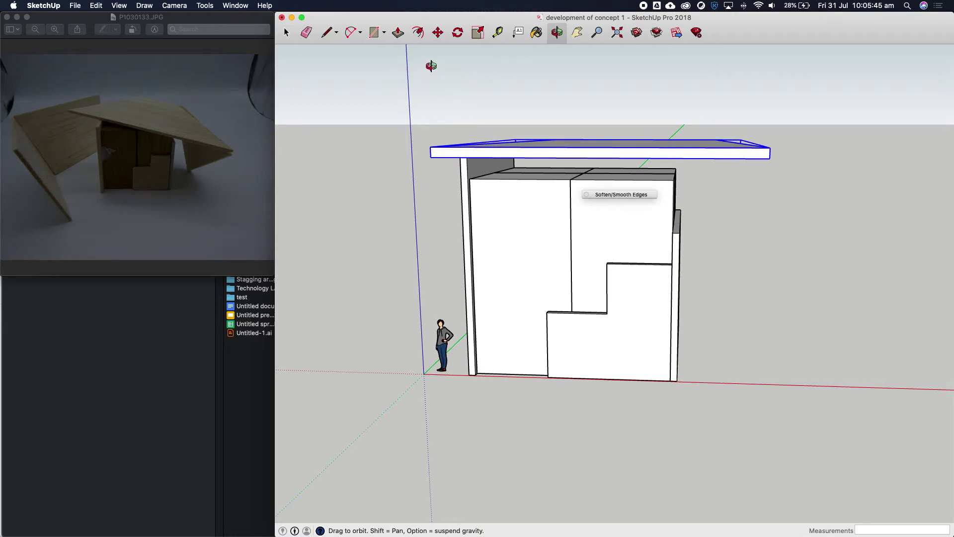
{"action": "left_click", "coordinate": [119, 5]}
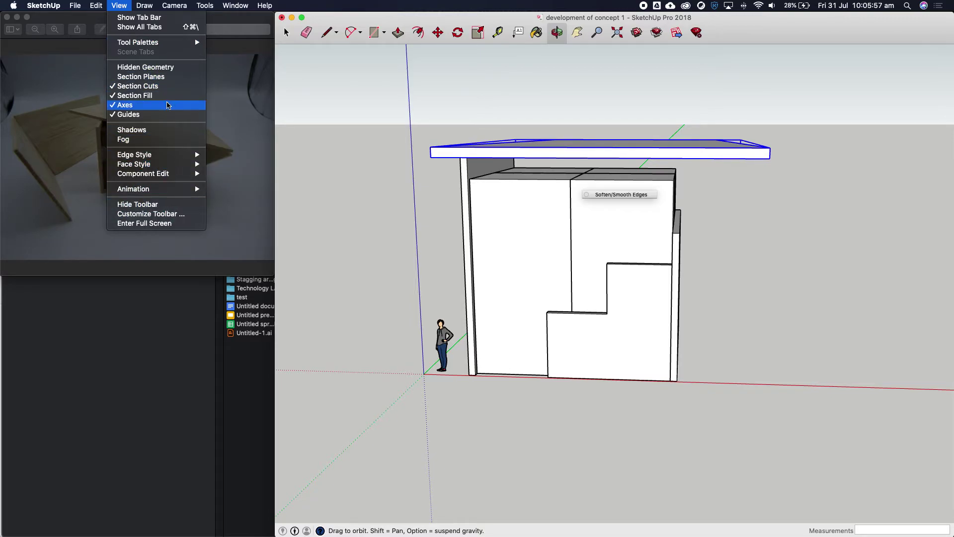
{"action": "mouse_move", "coordinate": [176, 7]}
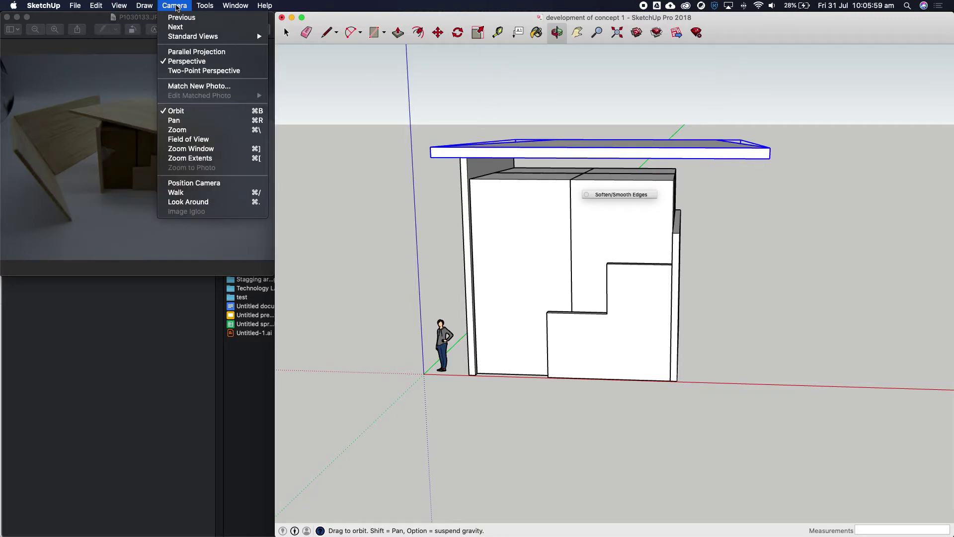
{"action": "mouse_move", "coordinate": [188, 41]}
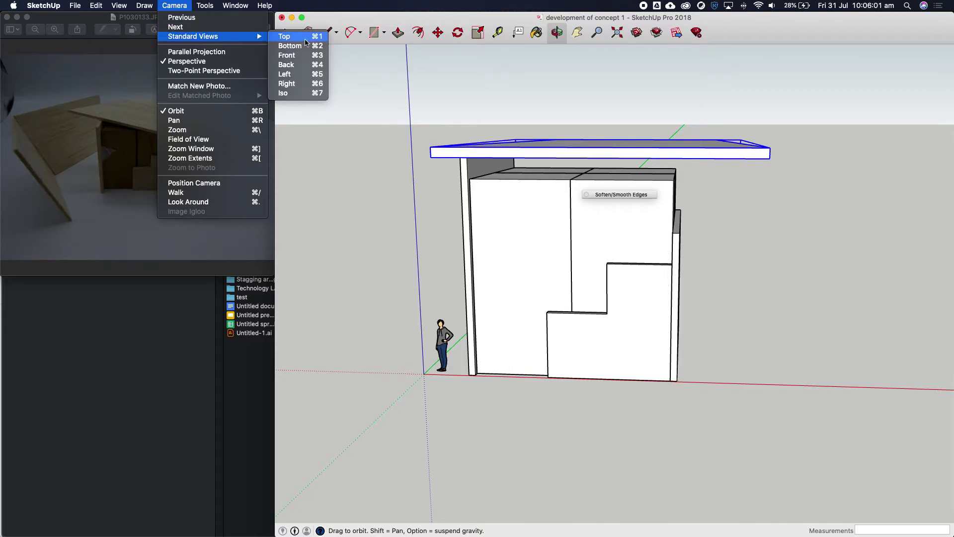
{"action": "left_click", "coordinate": [298, 56]}
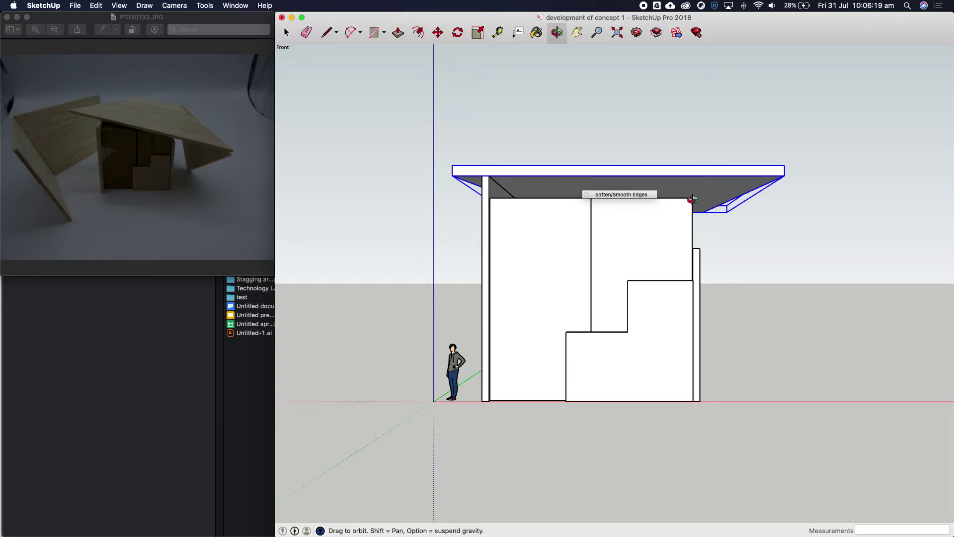
{"action": "left_click", "coordinate": [457, 33]}
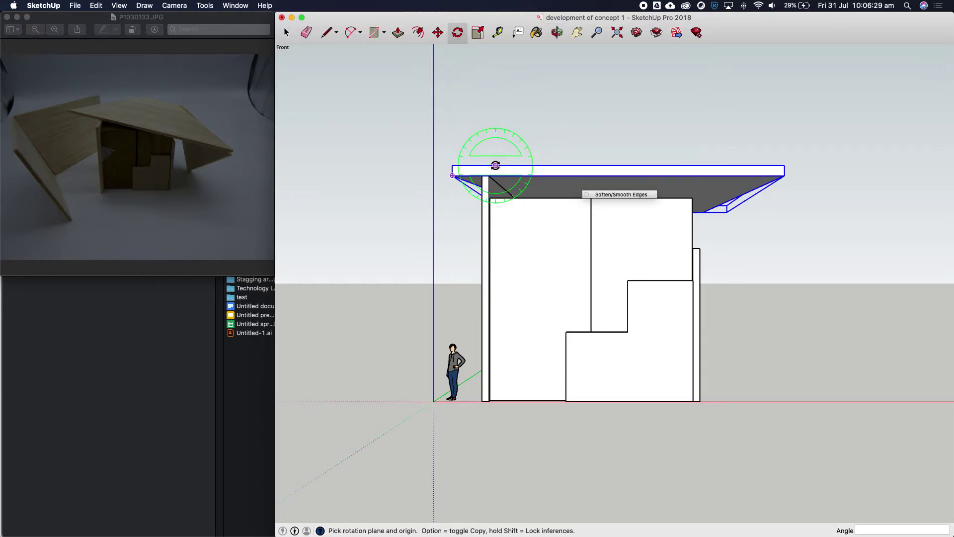
{"action": "left_click", "coordinate": [489, 175]}
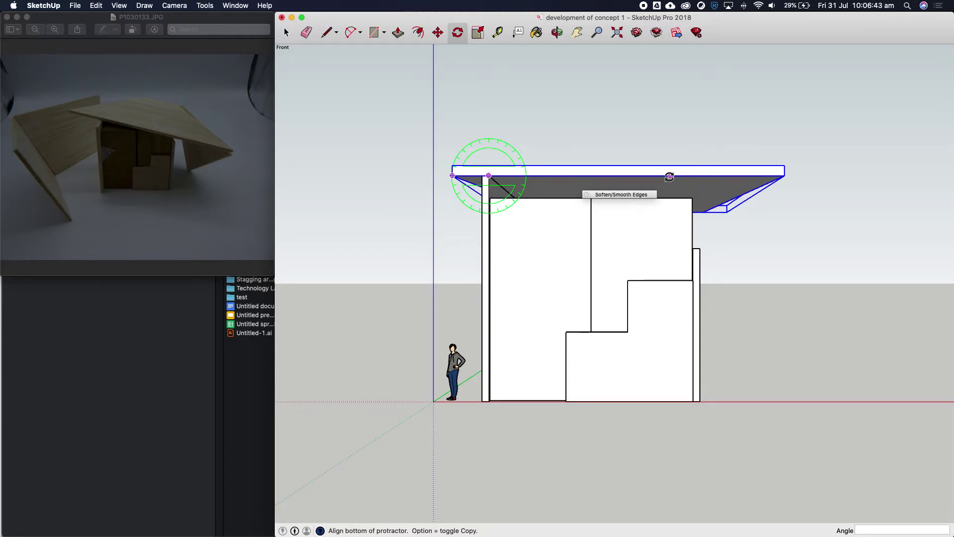
{"action": "left_click", "coordinate": [665, 175]}
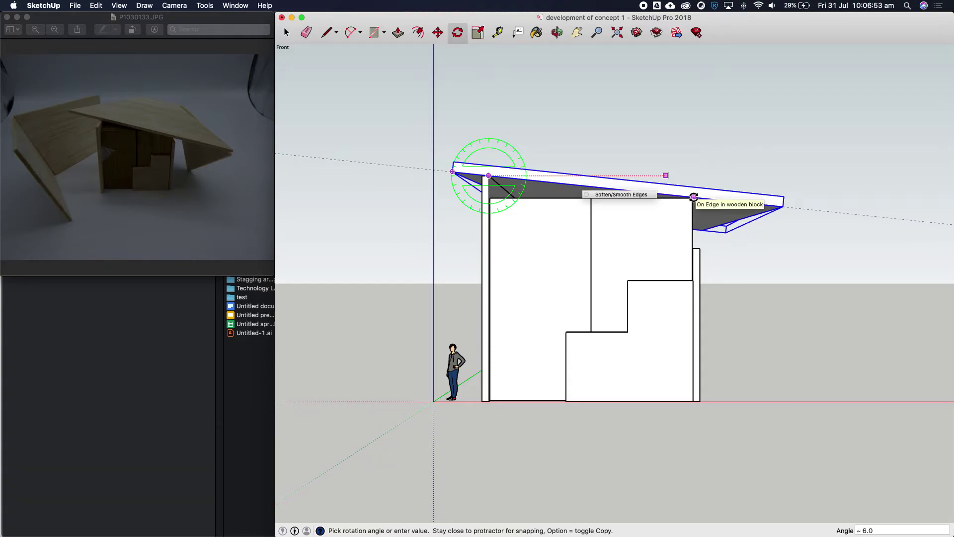
{"action": "left_click", "coordinate": [694, 197]}
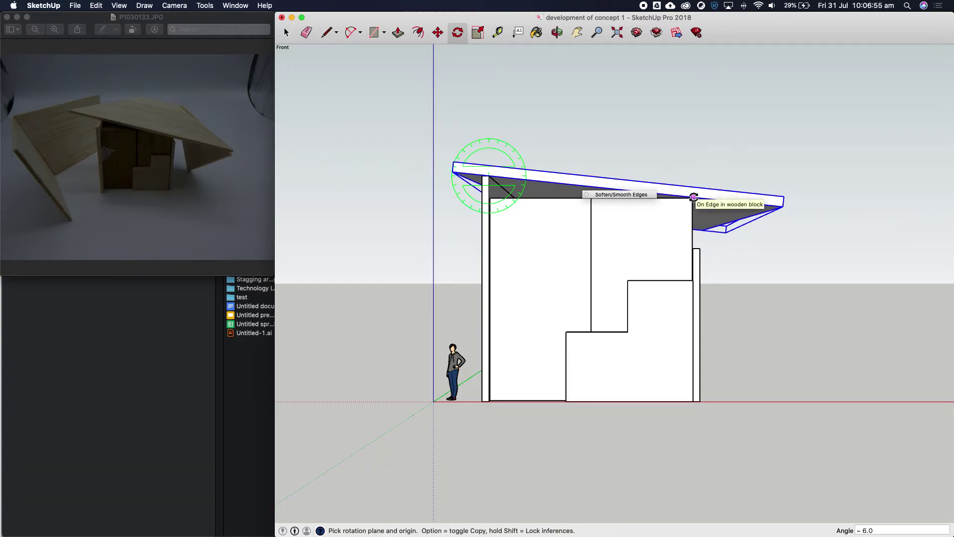
Step: Draw a rectangle about 10227 by 5450 mm on the ground, outward from the lower side panel's far bottom corner
{"action": "left_click", "coordinate": [557, 34]}
{"action": "left_click_drag", "start_coordinate": [661, 156], "coordinate": [433, 306]}
{"action": "left_click_drag", "start_coordinate": [710, 254], "coordinate": [778, 191]}
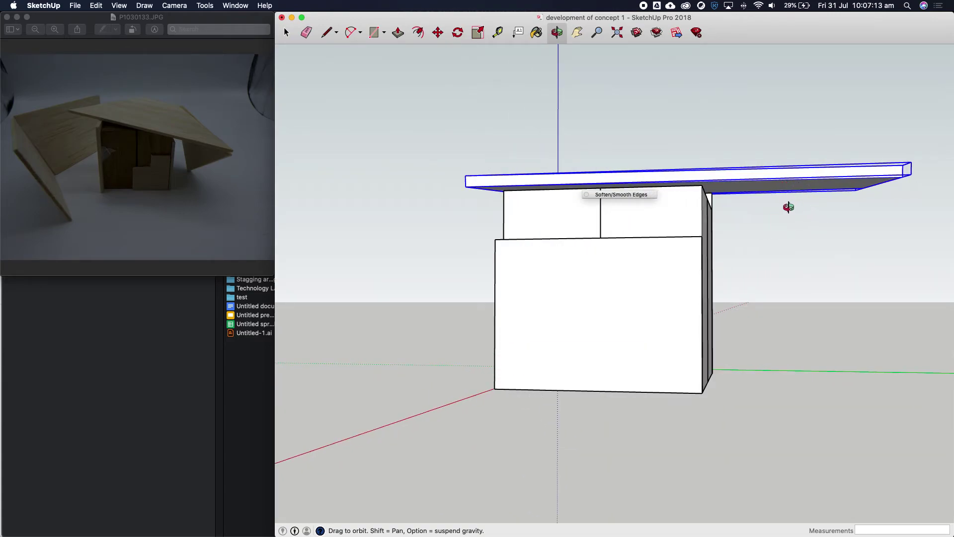
{"action": "left_click_drag", "start_coordinate": [449, 234], "coordinate": [727, 342]}
{"action": "left_click_drag", "start_coordinate": [519, 247], "coordinate": [510, 242]}
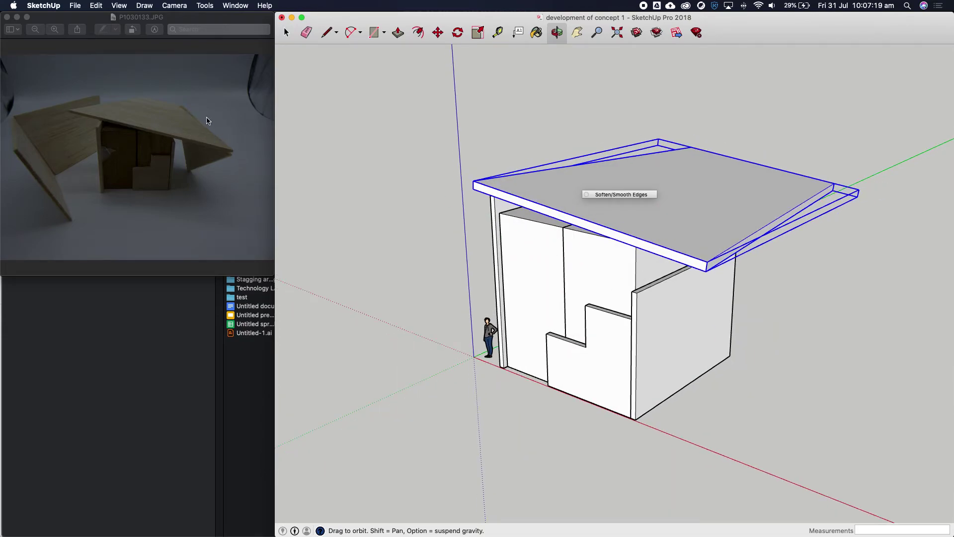
{"action": "left_click", "coordinate": [374, 33]}
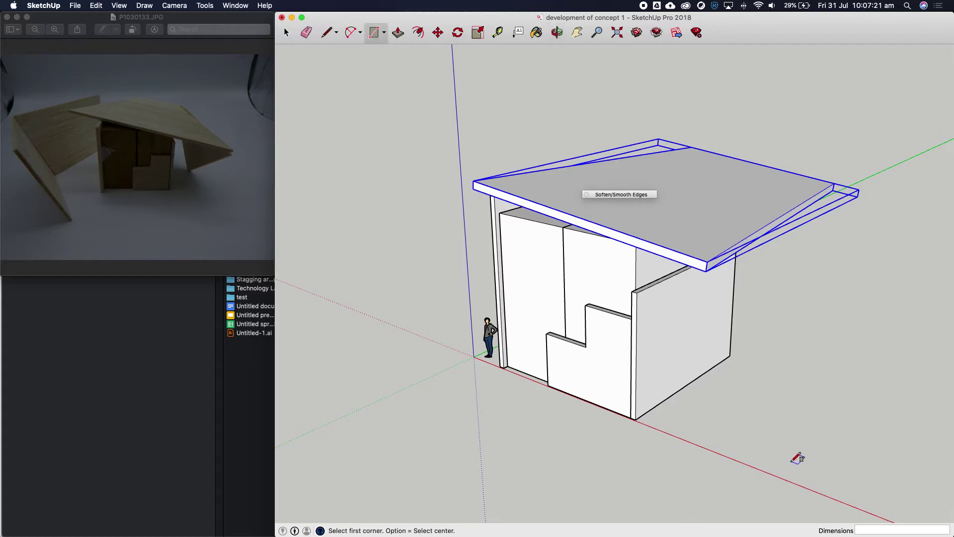
{"action": "left_click", "coordinate": [729, 356]}
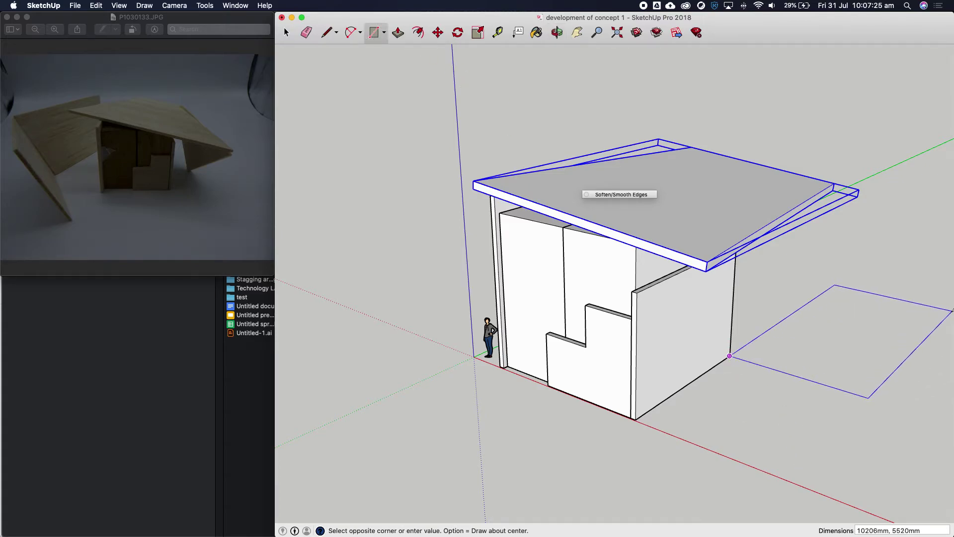
{"action": "left_click", "coordinate": [951, 310]}
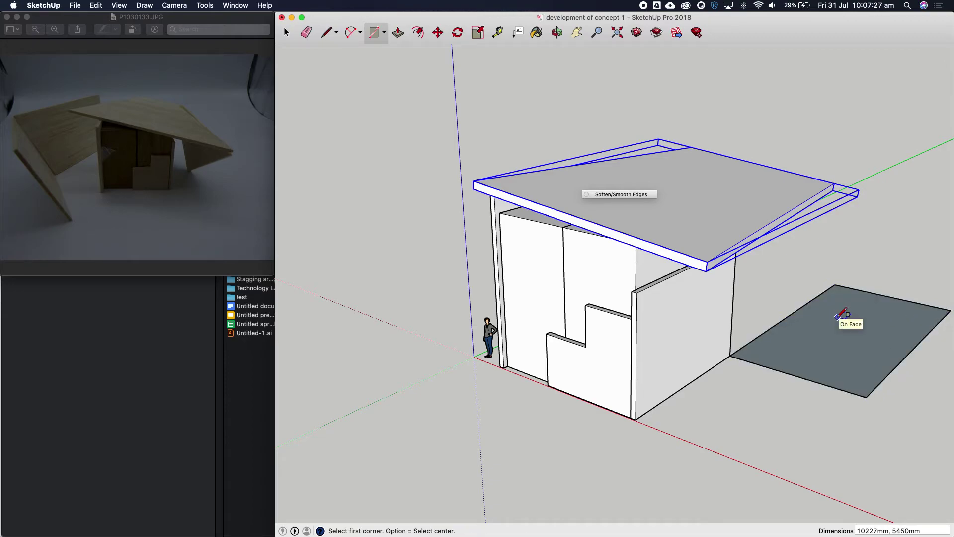
Step: Draw two lines about 7473 mm long from the midpoint of the rectangle's outer edge to its two inner corners
{"action": "left_click", "coordinate": [325, 33]}
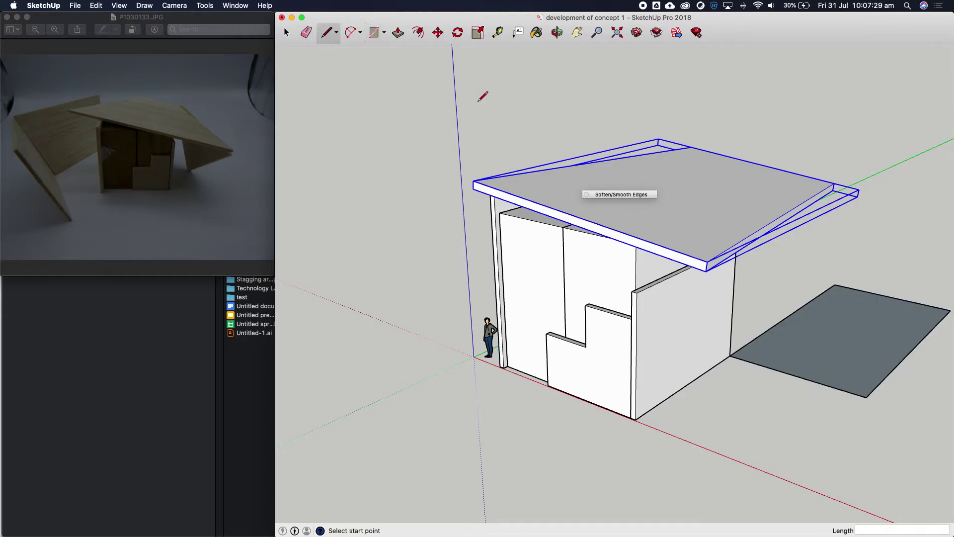
{"action": "left_click", "coordinate": [834, 286]}
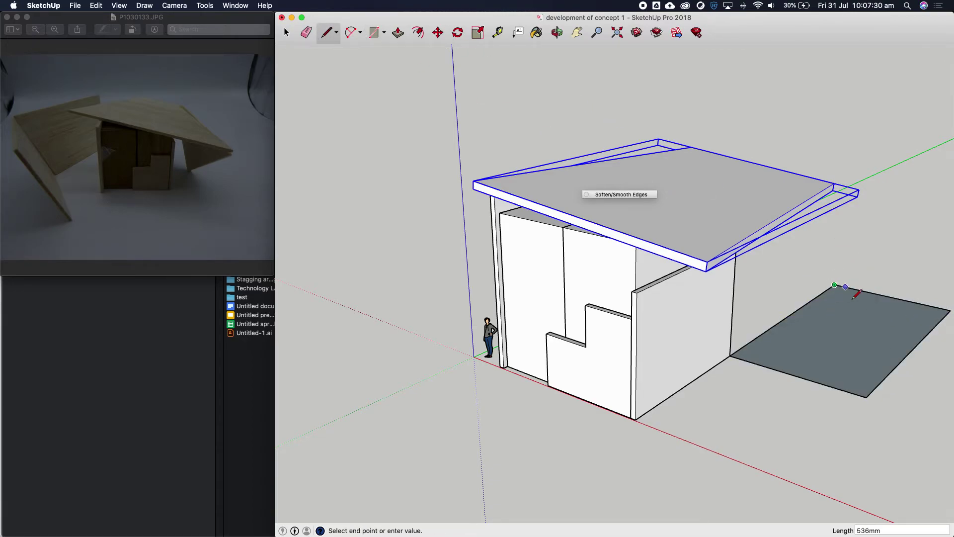
{"action": "left_click", "coordinate": [913, 348]}
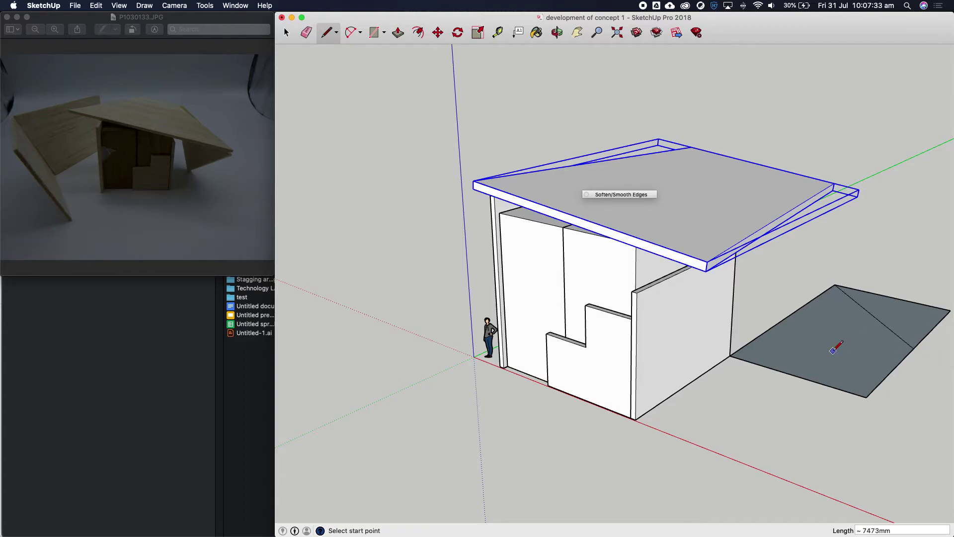
{"action": "left_click", "coordinate": [913, 349]}
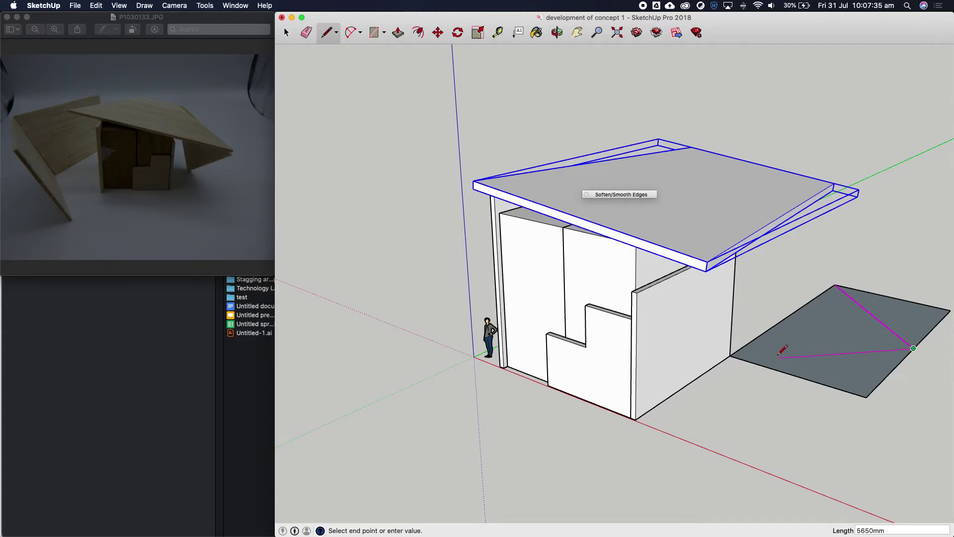
{"action": "left_click", "coordinate": [730, 356]}
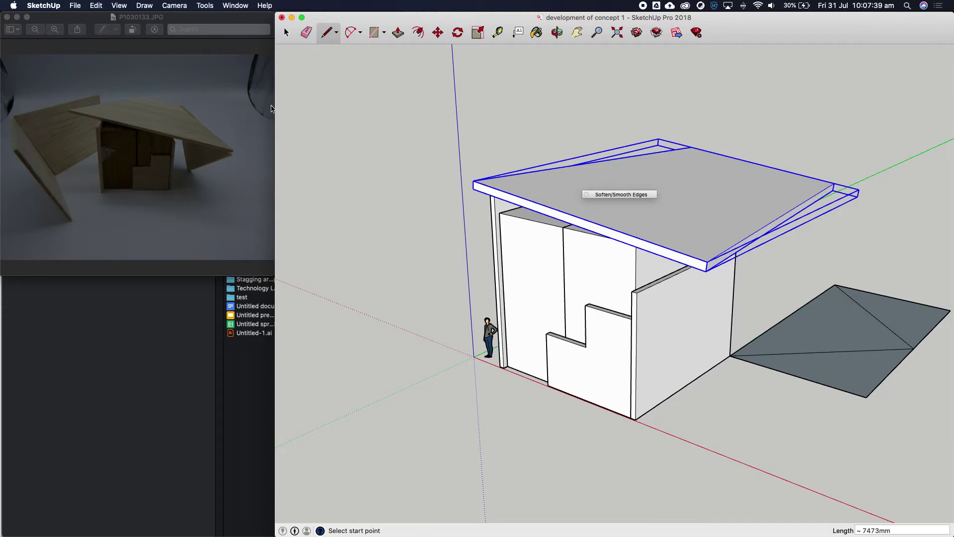
Step: Erase the rectangle edges outside the two diagonal lines, leaving only the triangular face
{"action": "left_click", "coordinate": [306, 34]}
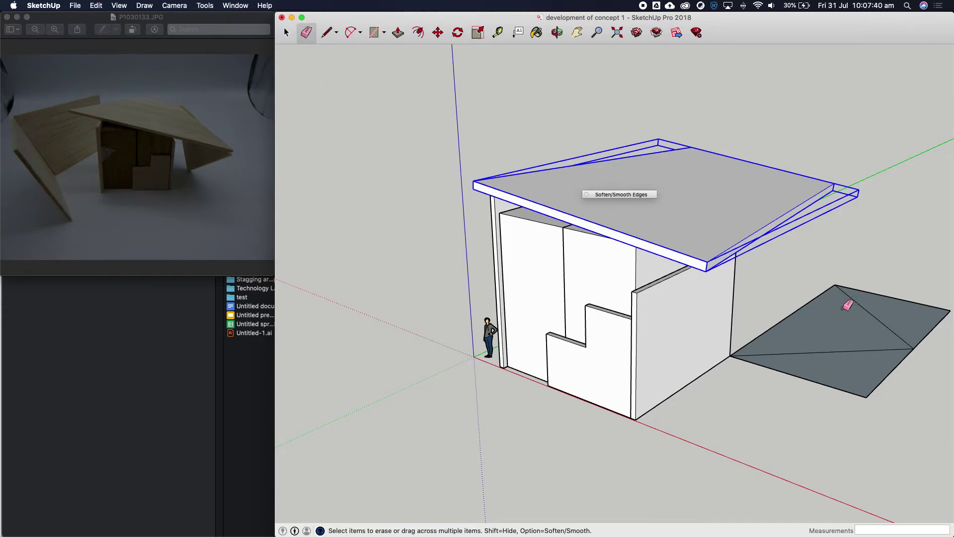
{"action": "left_click", "coordinate": [878, 294]}
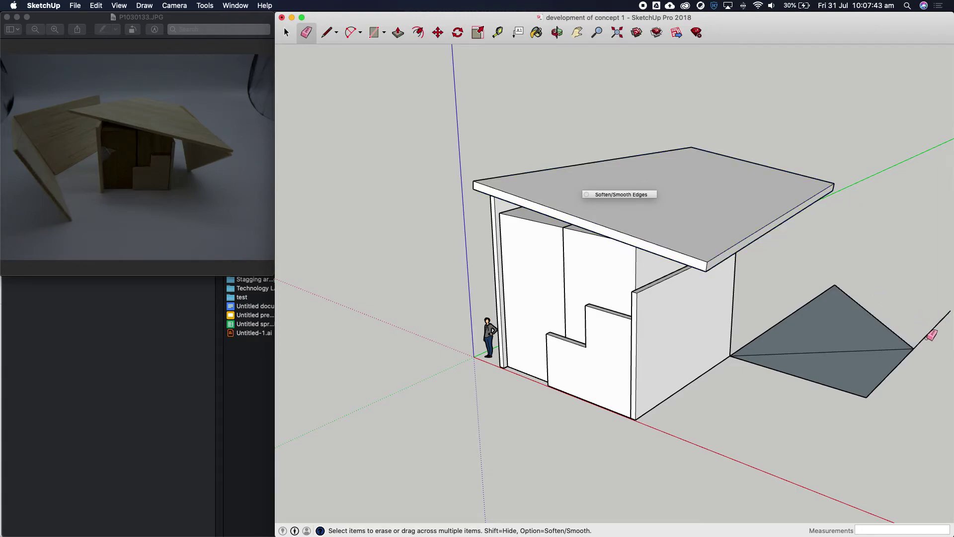
{"action": "left_click", "coordinate": [884, 380]}
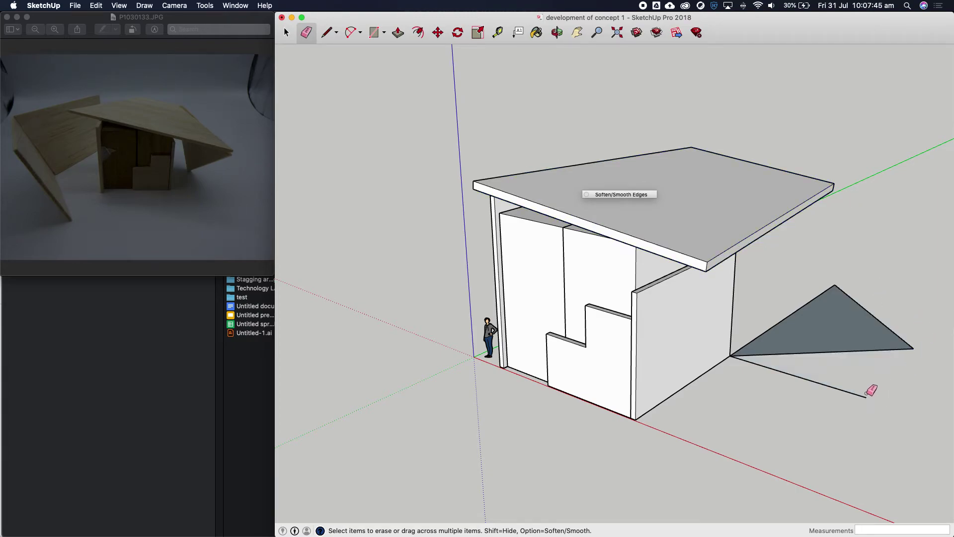
{"action": "left_click", "coordinate": [857, 393]}
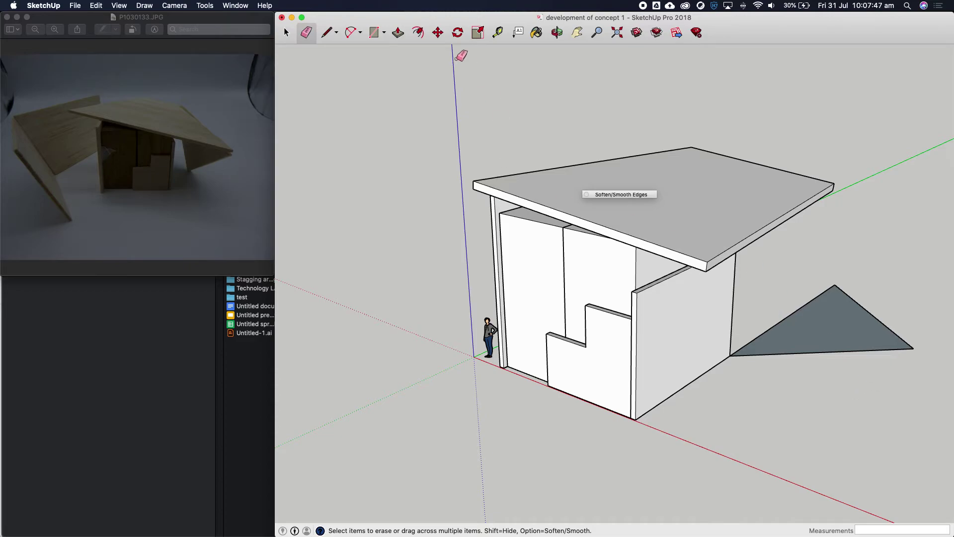
Step: Extrude the triangular face up 300 mm and make the resulting panel a group
{"action": "left_click", "coordinate": [398, 33]}
{"action": "left_click_drag", "start_coordinate": [806, 328], "coordinate": [814, 322]}
{"action": "left_click", "coordinate": [814, 322]}
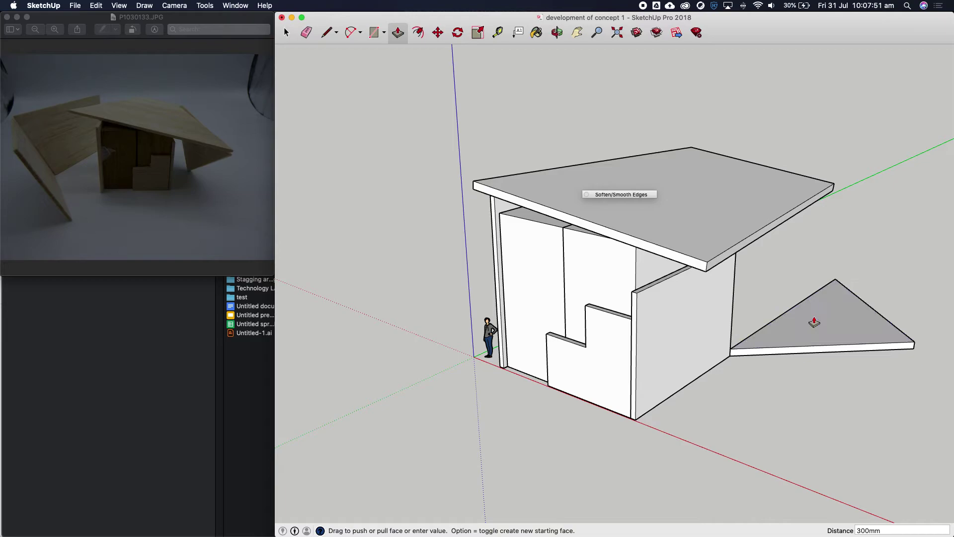
{"action": "left_click", "coordinate": [292, 34]}
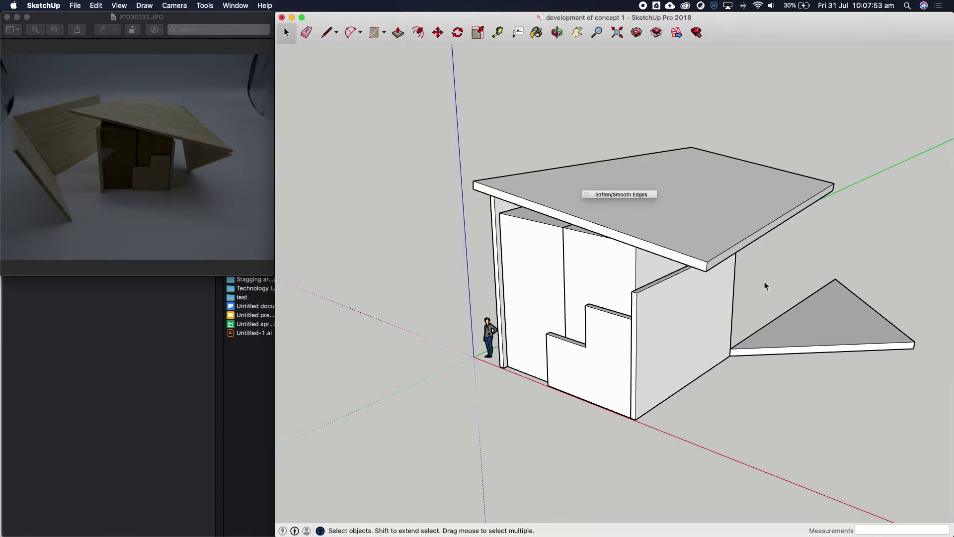
{"action": "triple_click", "coordinate": [858, 334]}
{"action": "right_click", "coordinate": [857, 333]}
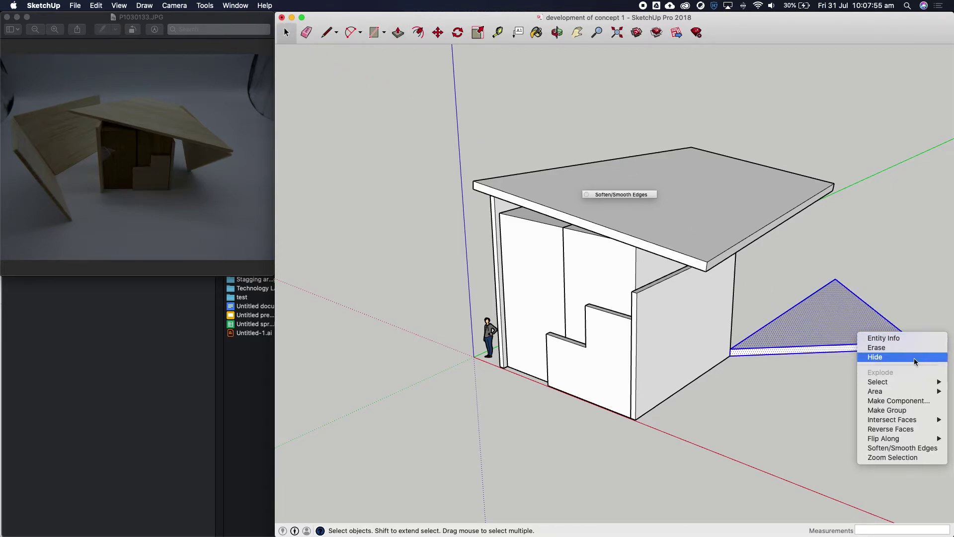
{"action": "left_click", "coordinate": [898, 410]}
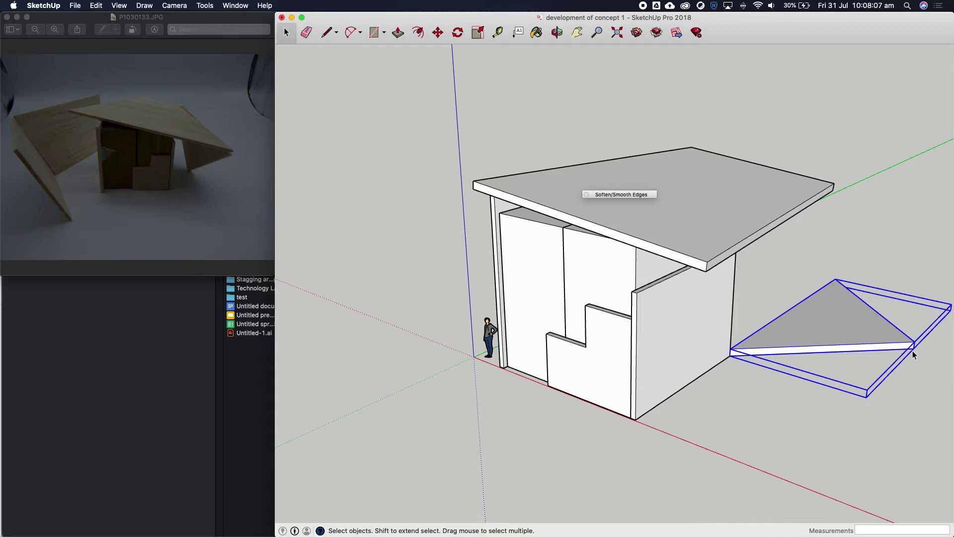
{"action": "left_click", "coordinate": [700, 311]}
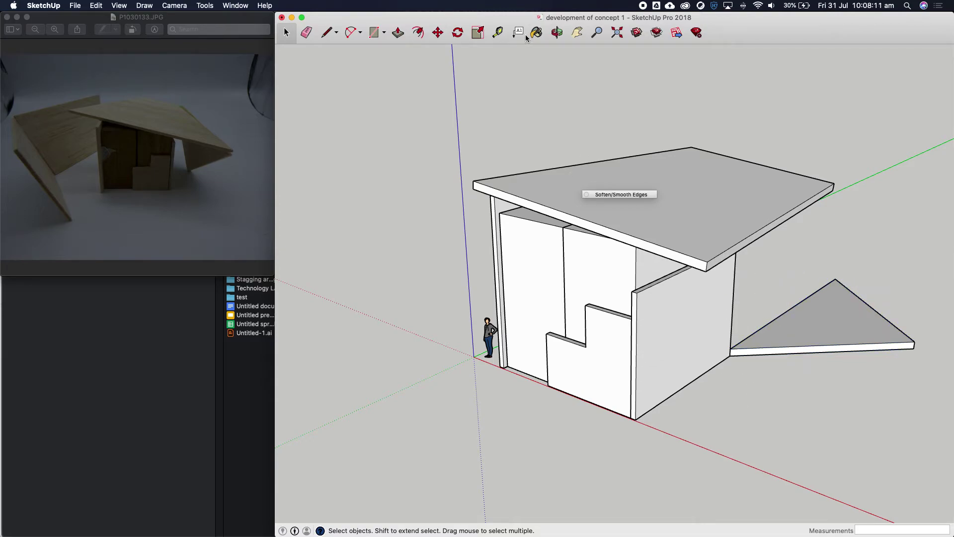
Step: Create a guide line parallel to the red axis through the triangular panel's outer top corner
{"action": "left_click", "coordinate": [557, 33]}
{"action": "left_click_drag", "start_coordinate": [643, 379], "coordinate": [762, 263]}
{"action": "scroll", "coordinate": [818, 328], "scroll_direction": "up", "scroll_amount": 6}
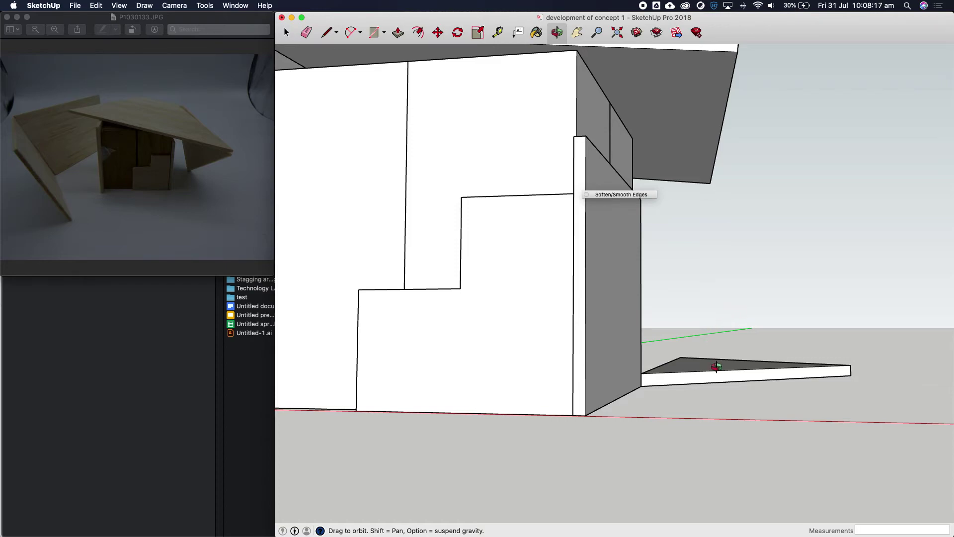
{"action": "left_click_drag", "start_coordinate": [735, 343], "coordinate": [688, 468]}
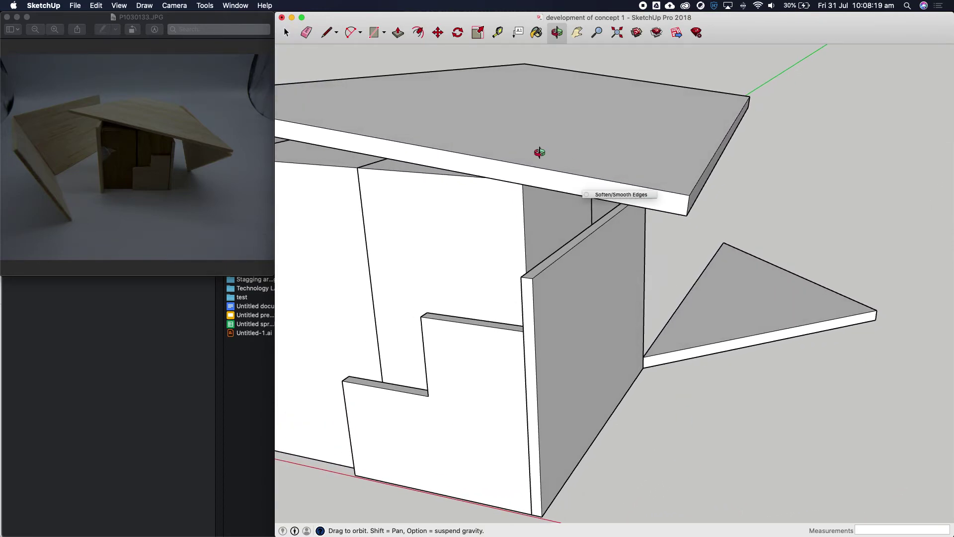
{"action": "left_click", "coordinate": [499, 36]}
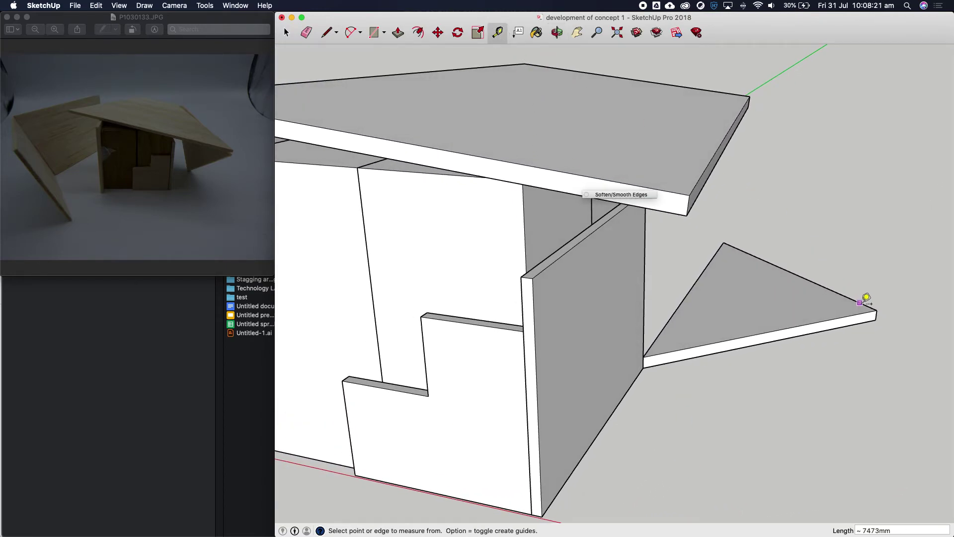
{"action": "left_click", "coordinate": [876, 310]}
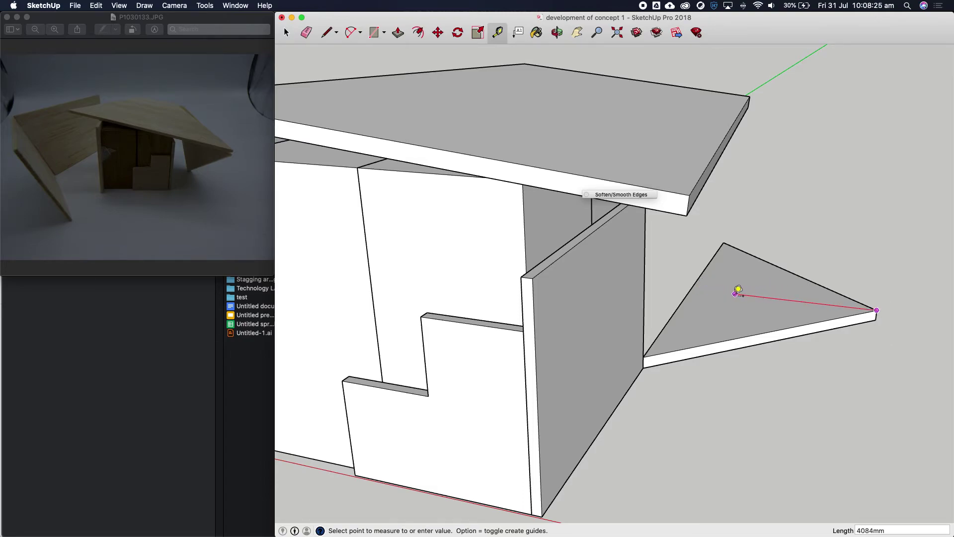
{"action": "left_click", "coordinate": [698, 284]}
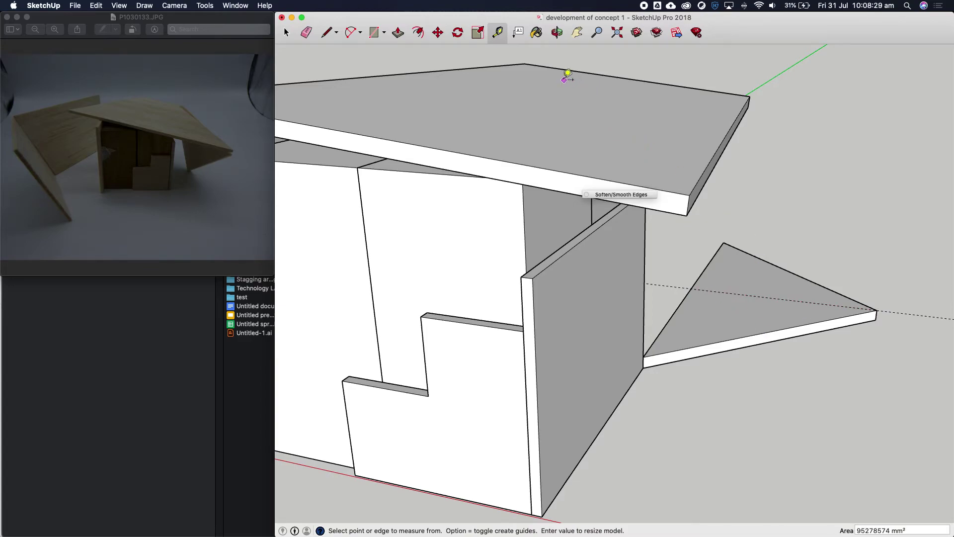
Step: Delete the triangular panel beside the lower side panel
{"action": "left_click", "coordinate": [285, 35]}
{"action": "left_click", "coordinate": [769, 294]}
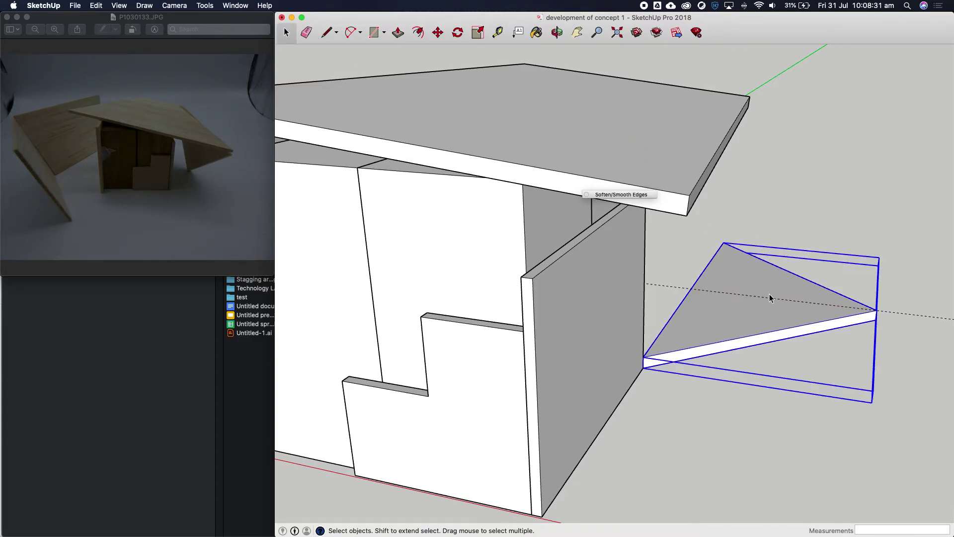
{"action": "left_click", "coordinate": [457, 32]}
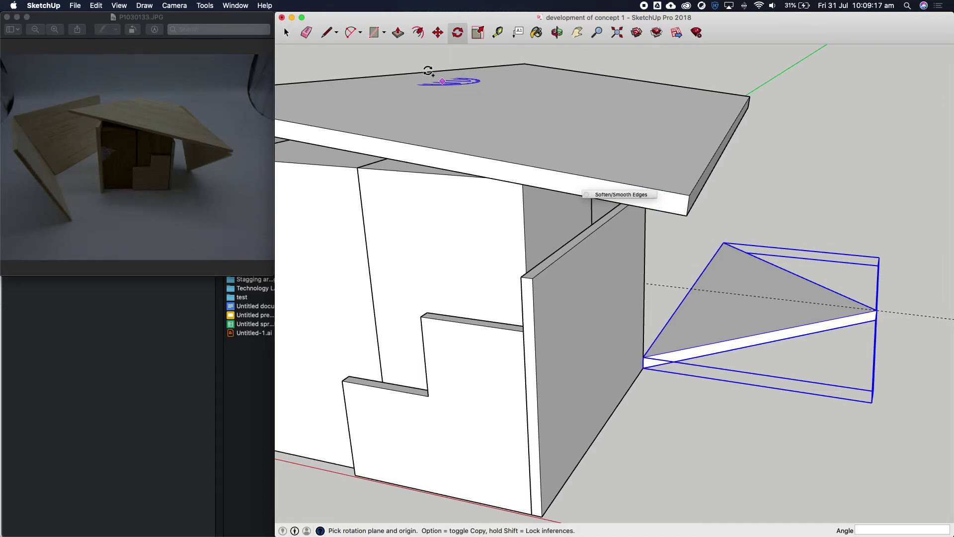
{"action": "left_click", "coordinate": [286, 32]}
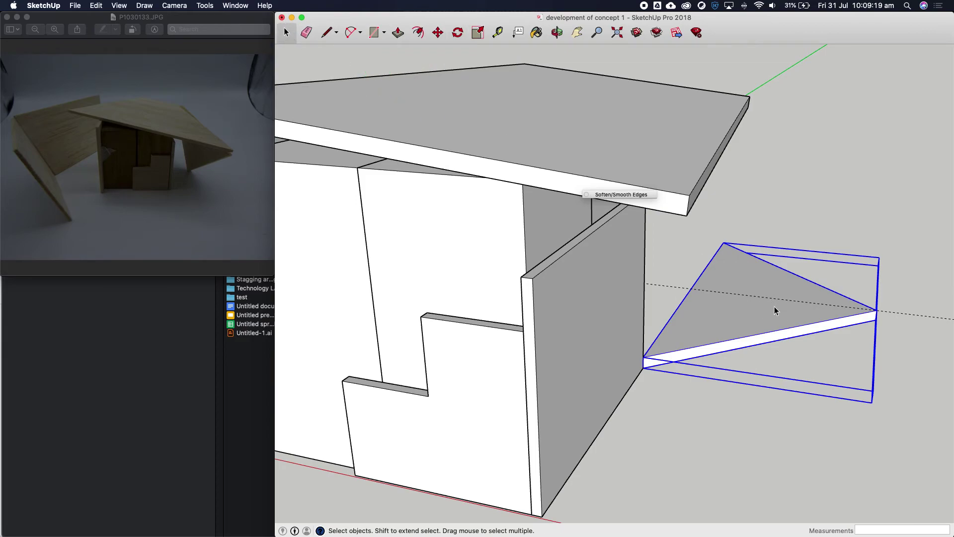
{"action": "key", "text": "Delete"}
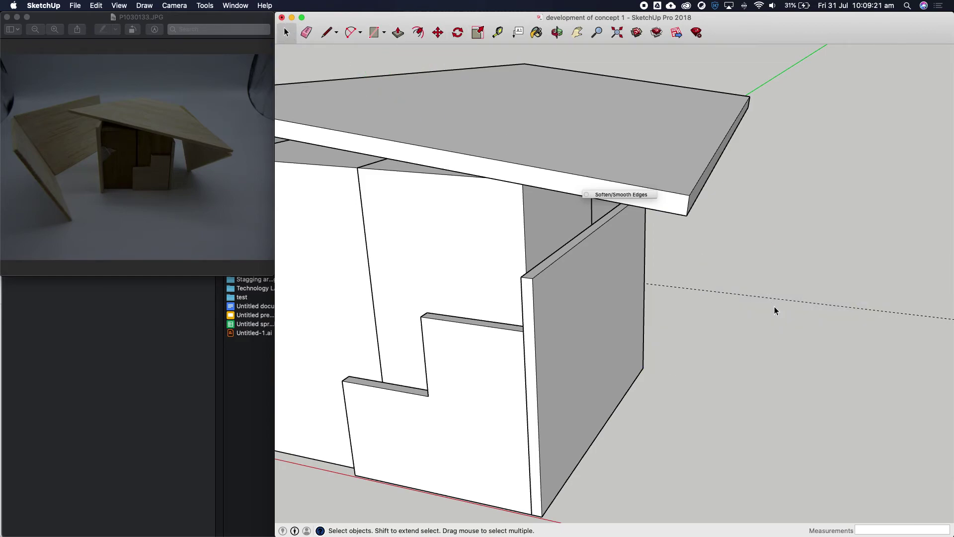
Step: Draw a ground rectangle about 15246 by 7266 mm from the lower side panel's far bottom corner and extrude it 300 mm
{"action": "left_click", "coordinate": [373, 33]}
{"action": "left_click", "coordinate": [643, 368]}
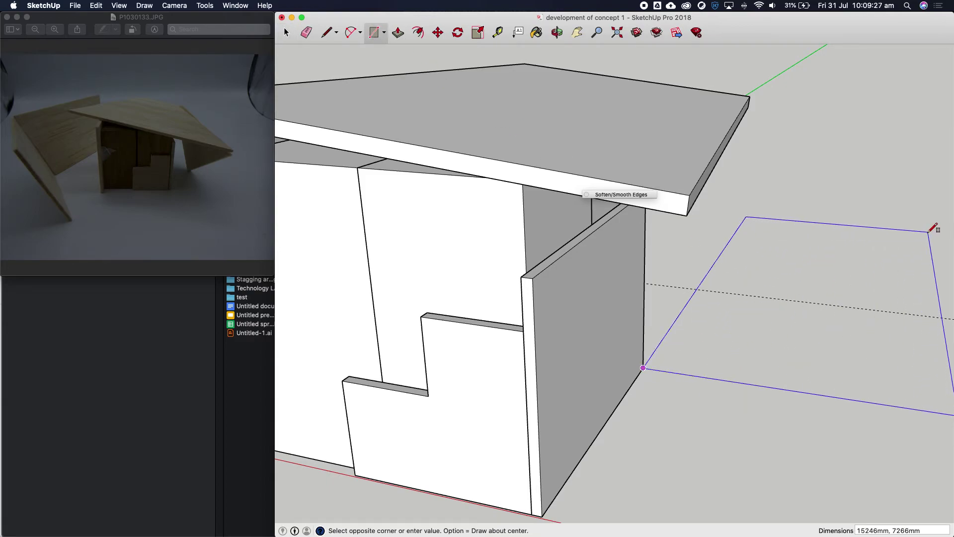
{"action": "left_click", "coordinate": [929, 231]}
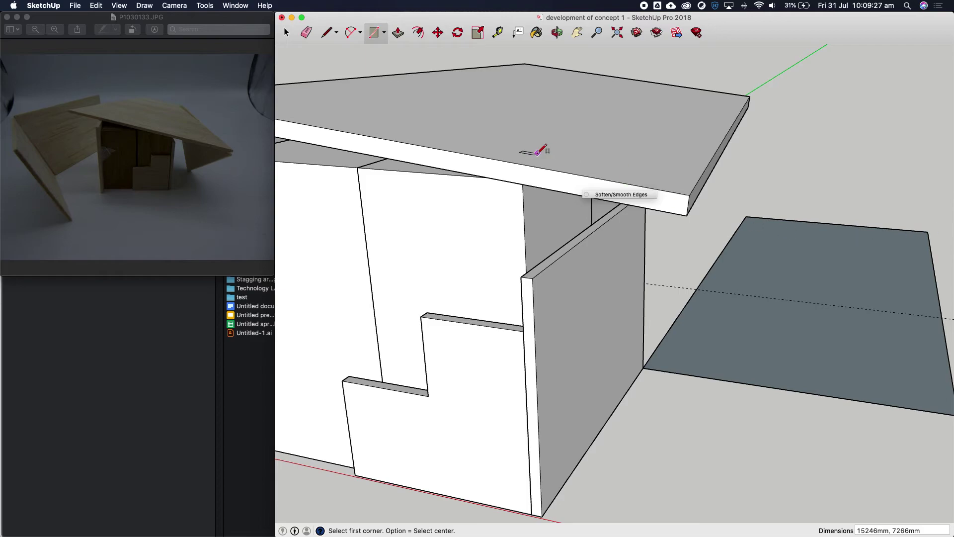
{"action": "left_click", "coordinate": [398, 32]}
{"action": "left_click", "coordinate": [798, 320]}
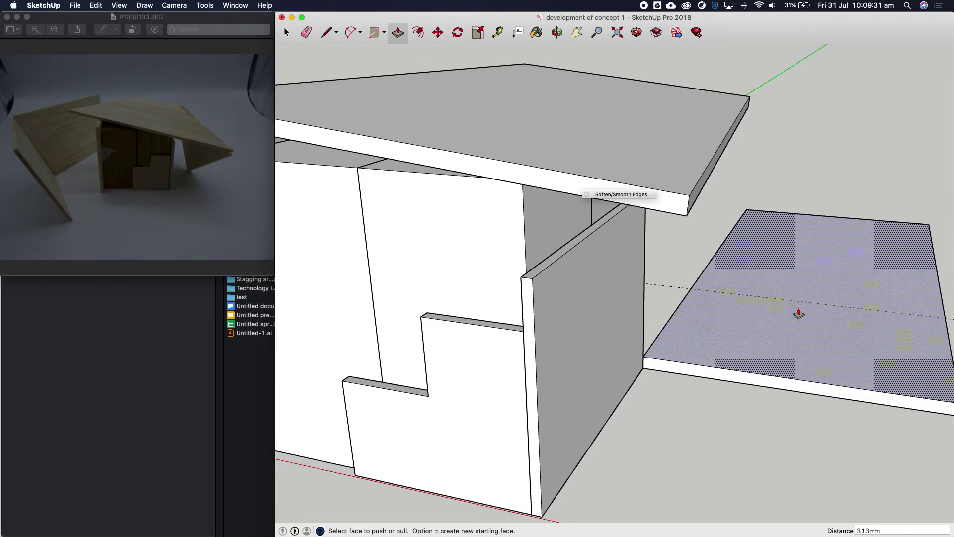
{"action": "key", "text": "Return"}
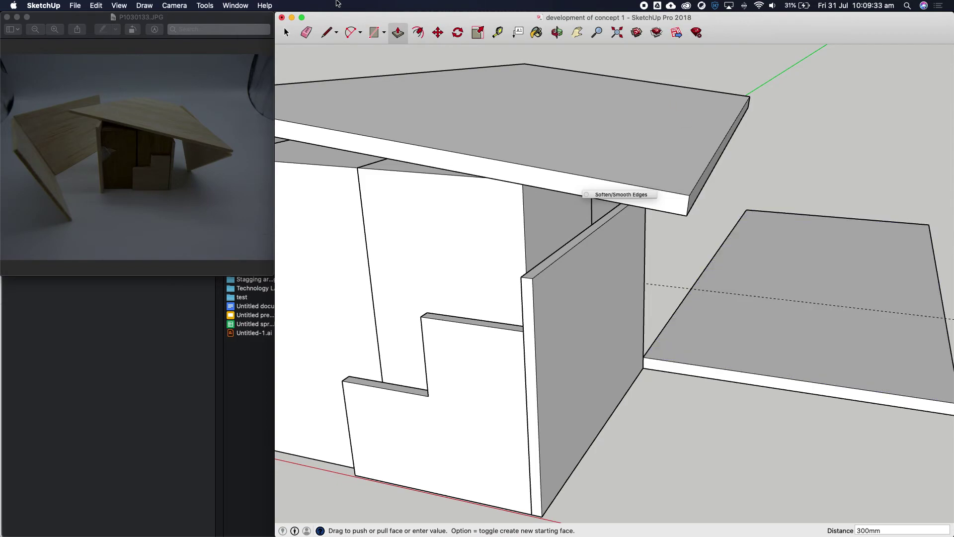
Step: Make the new 300 mm thick rectangular slab beside the lower side panel a group
{"action": "left_click", "coordinate": [286, 33]}
{"action": "triple_click", "coordinate": [815, 359]}
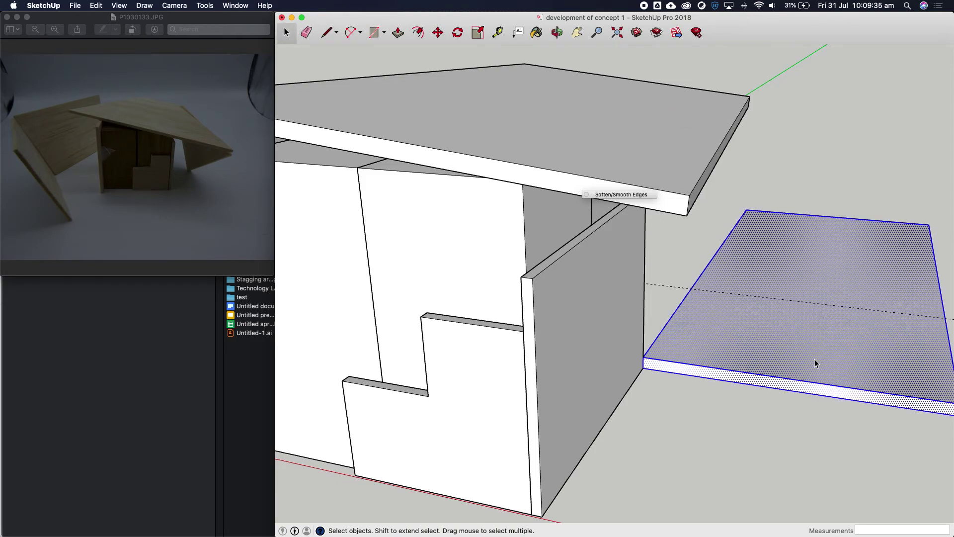
{"action": "right_click", "coordinate": [809, 359]}
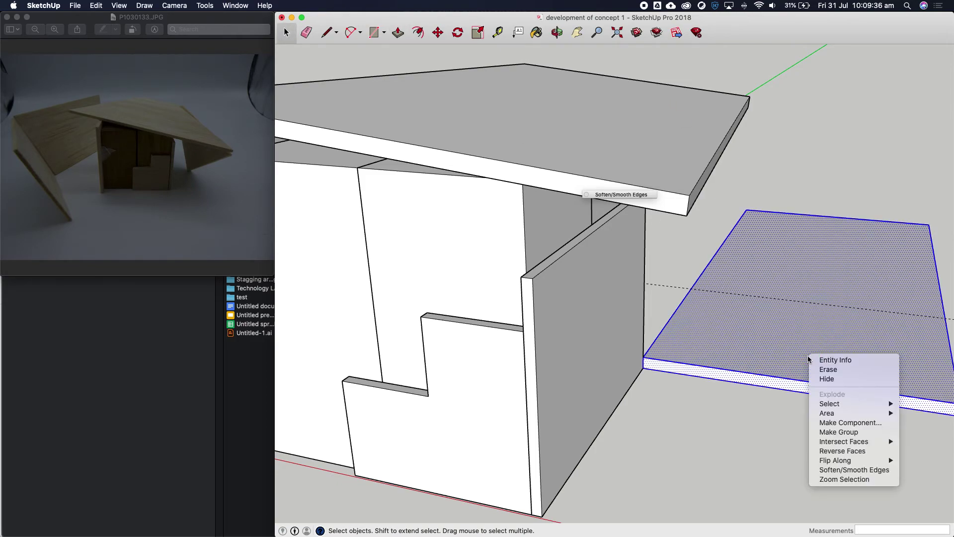
{"action": "left_click", "coordinate": [860, 434]}
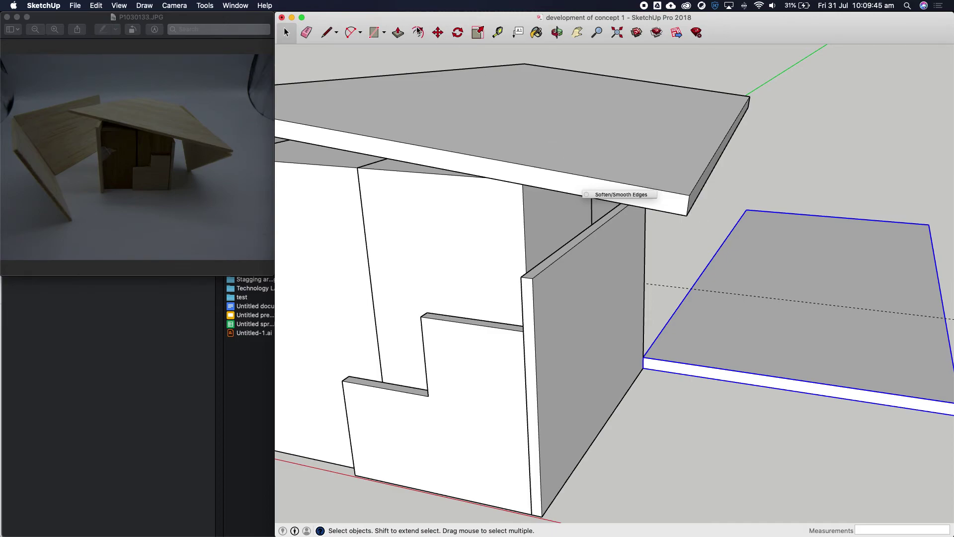
Step: Rotate the slab group upward about 81.3 degrees around its bottom edge at the lower side panel's far corner
{"action": "left_click", "coordinate": [457, 33]}
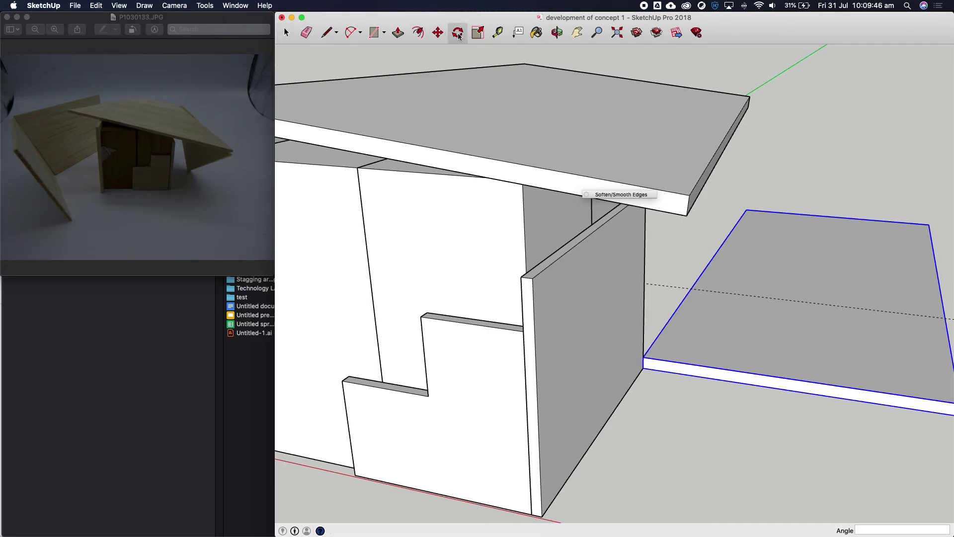
{"action": "left_click", "coordinate": [643, 367]}
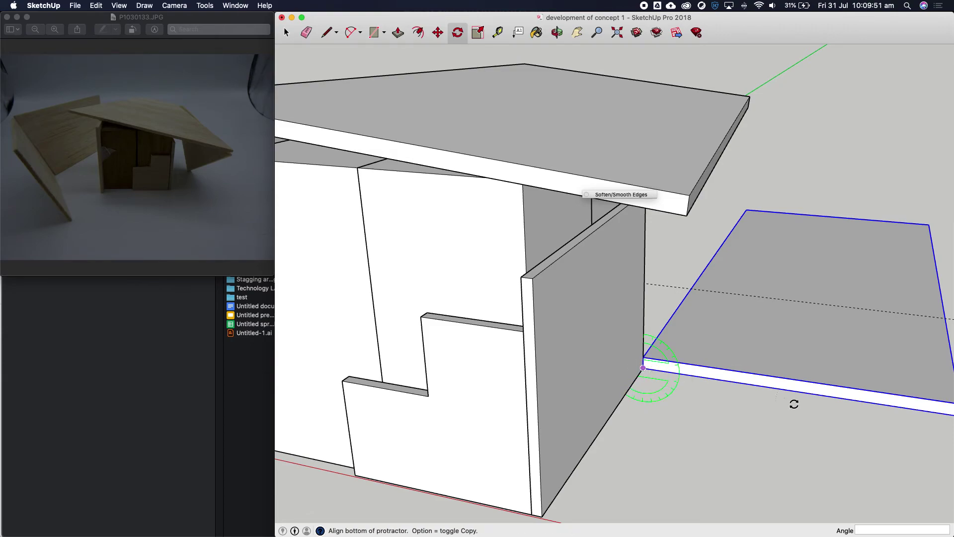
{"action": "left_click", "coordinate": [922, 408]}
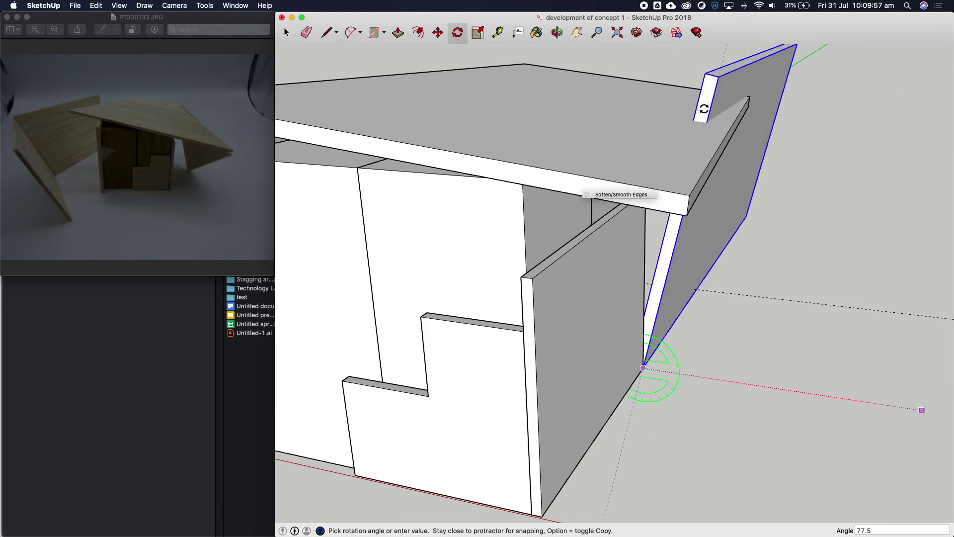
{"action": "left_click", "coordinate": [690, 106]}
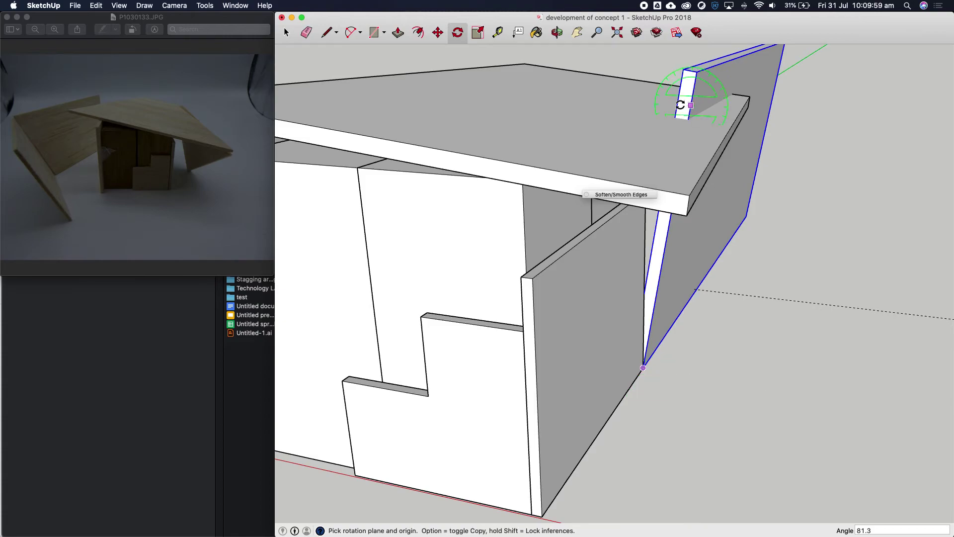
Step: Move the tilted slab outward along the red axis, away from the lower side panel, and forward toward the front of the cube
{"action": "left_click", "coordinate": [436, 33]}
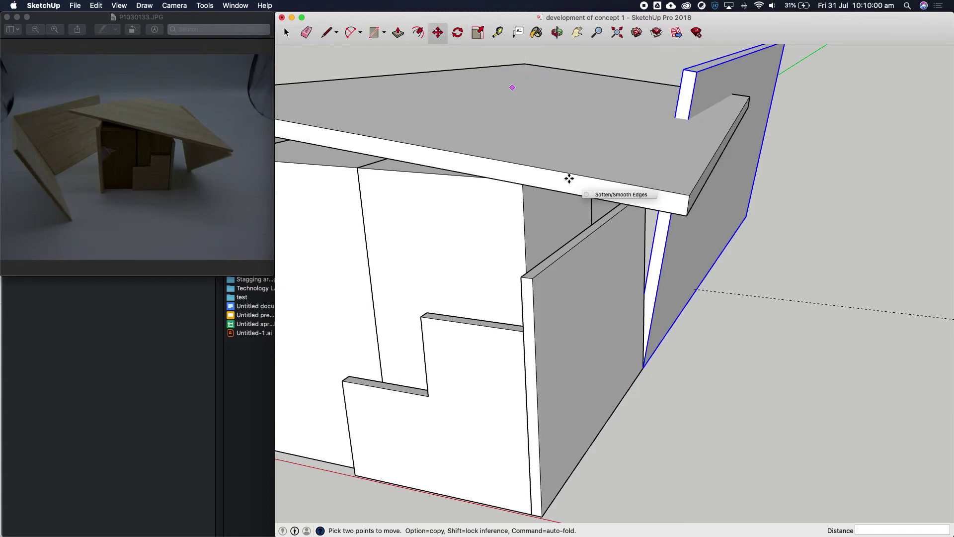
{"action": "left_click", "coordinate": [644, 367]}
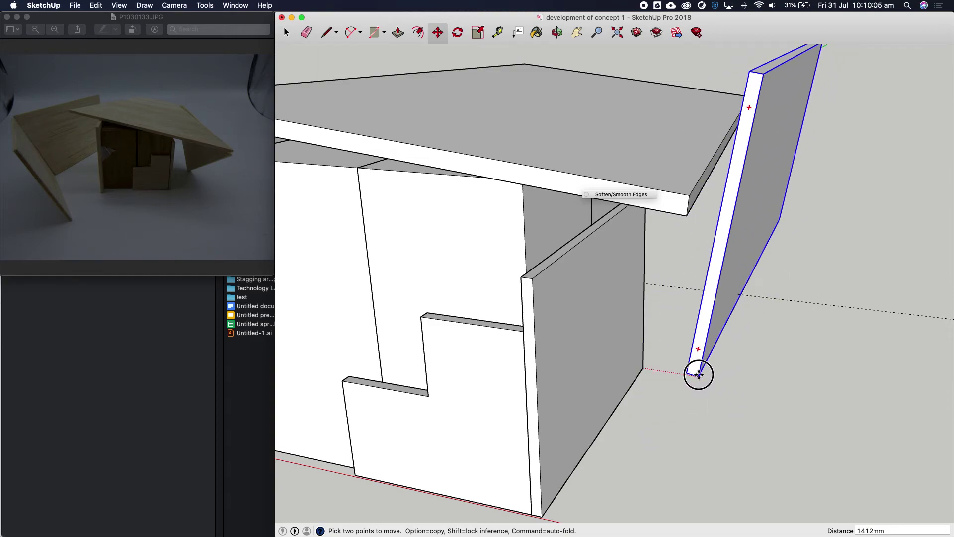
{"action": "left_click", "coordinate": [745, 382]}
{"action": "left_click_drag", "start_coordinate": [745, 382], "coordinate": [716, 462]}
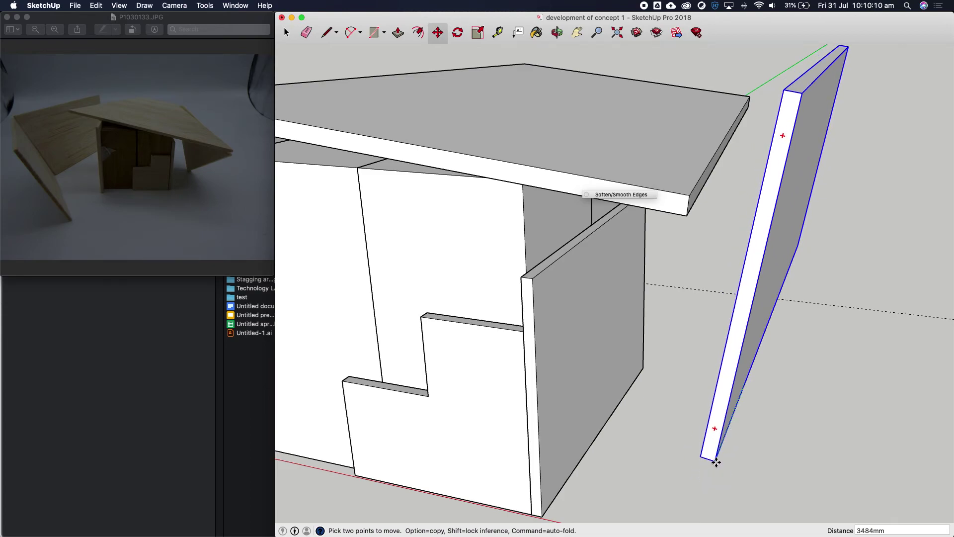
Step: Move the tilted slab about 2761 mm forward along the green axis so its front bottom corner meets the red axis
{"action": "left_click", "coordinate": [558, 32]}
{"action": "left_click_drag", "start_coordinate": [666, 214], "coordinate": [539, 191]}
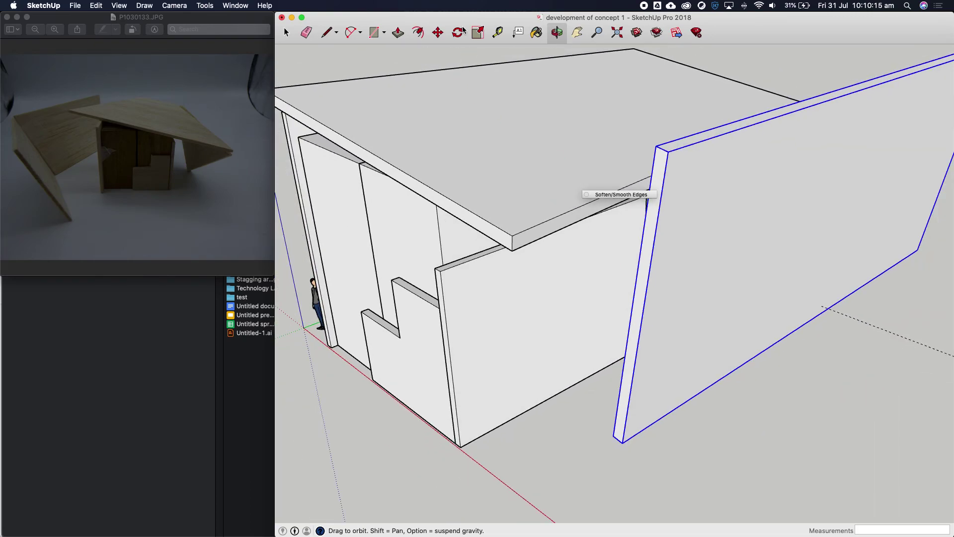
{"action": "left_click", "coordinate": [437, 33]}
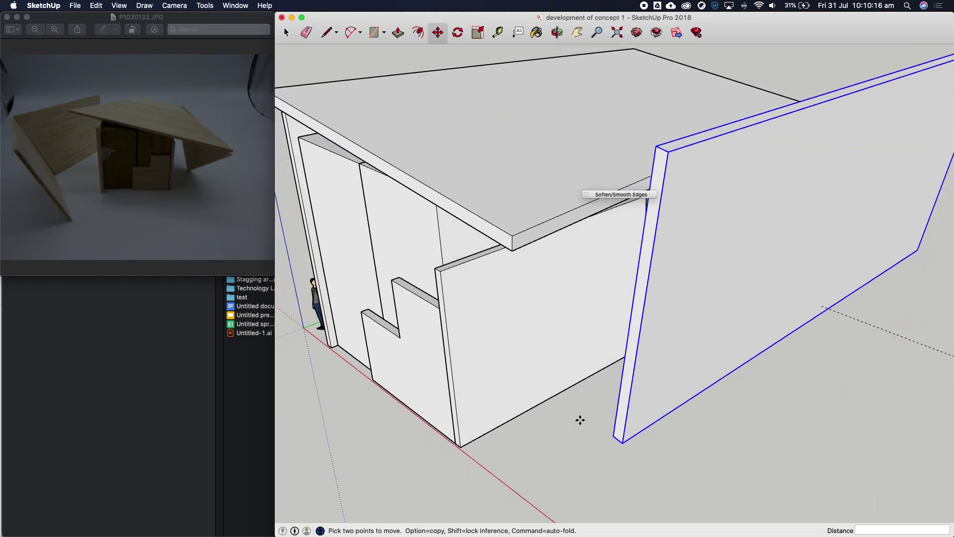
{"action": "left_click", "coordinate": [623, 442]}
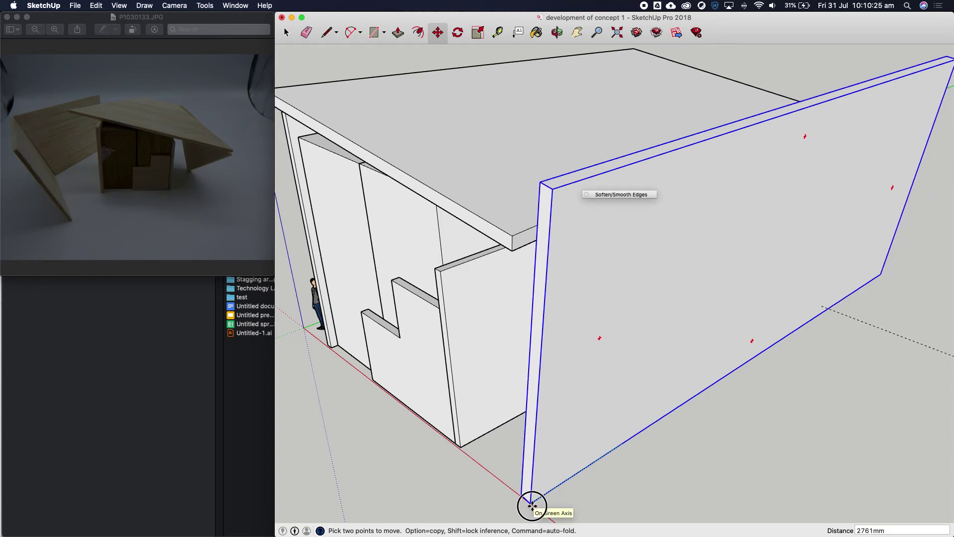
{"action": "left_click", "coordinate": [532, 505]}
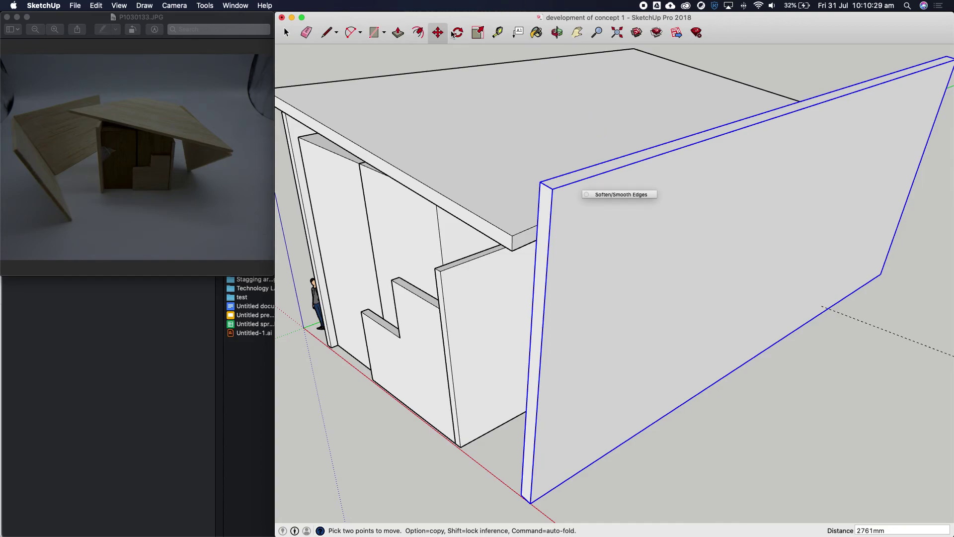
Step: Scale the roof slab to about 1.08 along the red axis so its edge reaches the tilted side slab
{"action": "left_click", "coordinate": [558, 33]}
{"action": "left_click_drag", "start_coordinate": [534, 313], "coordinate": [620, 356]}
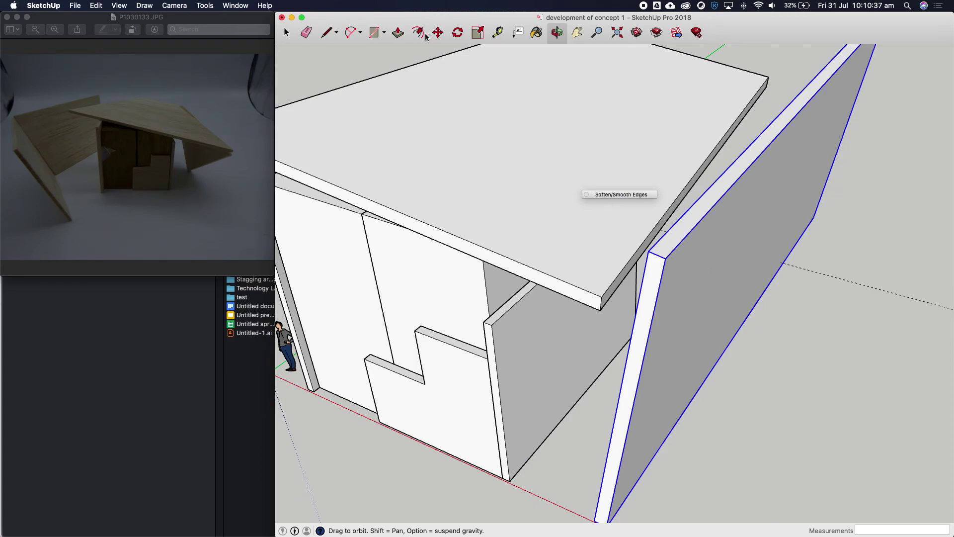
{"action": "left_click", "coordinate": [286, 33]}
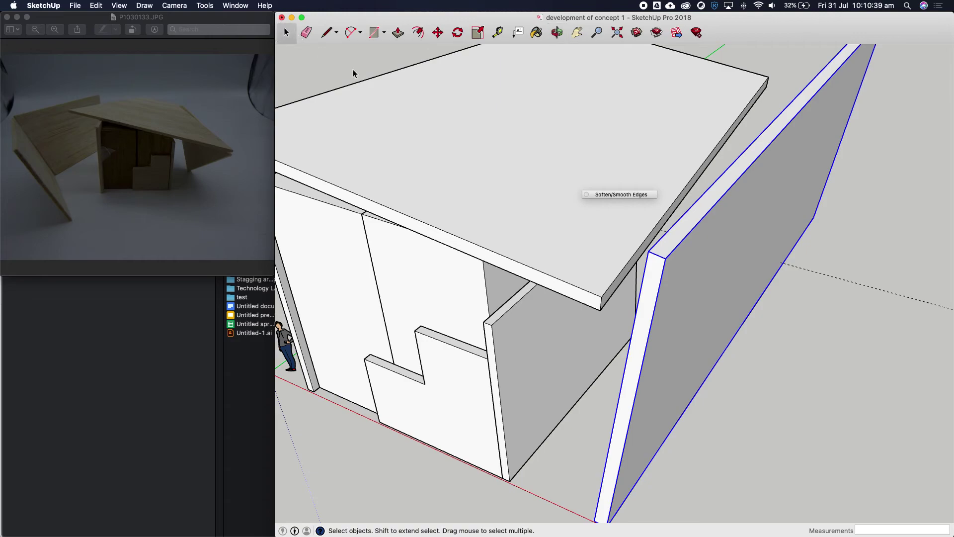
{"action": "left_click", "coordinate": [594, 245]}
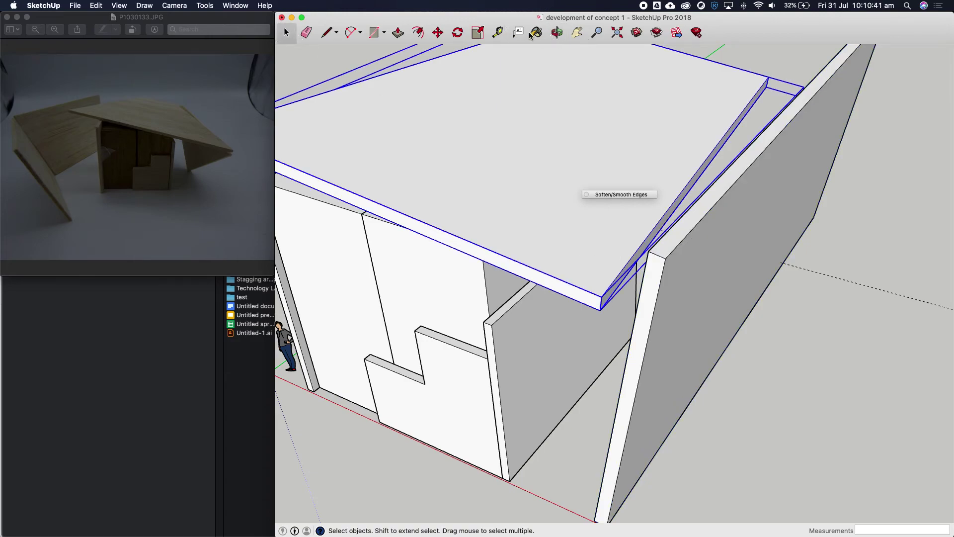
{"action": "left_click", "coordinate": [477, 32]}
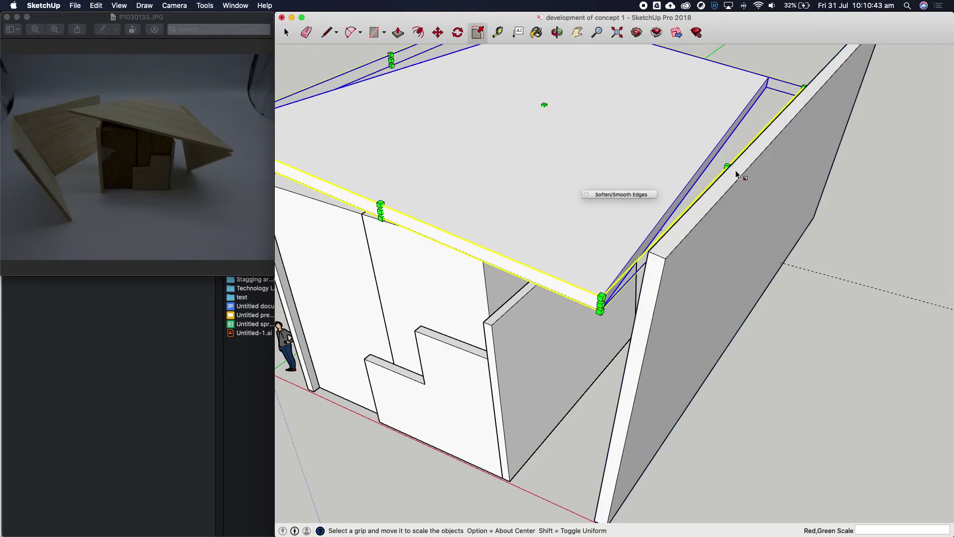
{"action": "scroll", "coordinate": [726, 164], "scroll_direction": "up", "scroll_amount": 10}
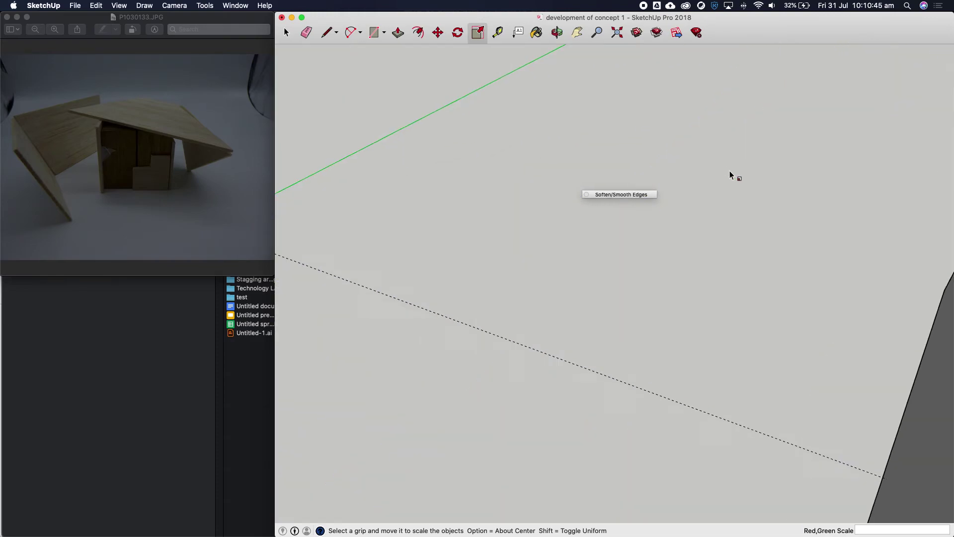
{"action": "scroll", "coordinate": [745, 172], "scroll_direction": "down", "scroll_amount": 10}
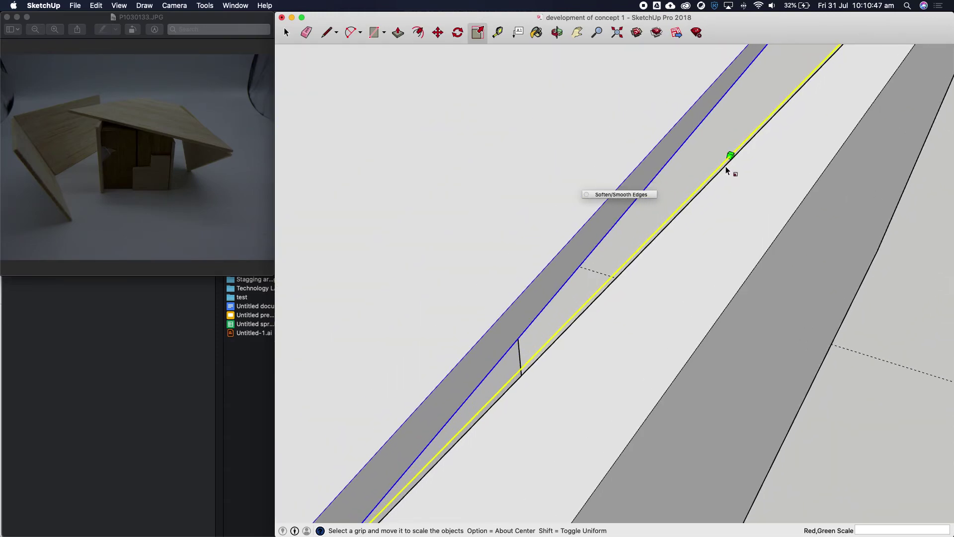
{"action": "scroll", "coordinate": [735, 170], "scroll_direction": "up", "scroll_amount": 4}
{"action": "left_click", "coordinate": [669, 135]}
{"action": "scroll", "coordinate": [668, 135], "scroll_direction": "up", "scroll_amount": 2}
{"action": "left_click_drag", "start_coordinate": [747, 186], "coordinate": [935, 256]}
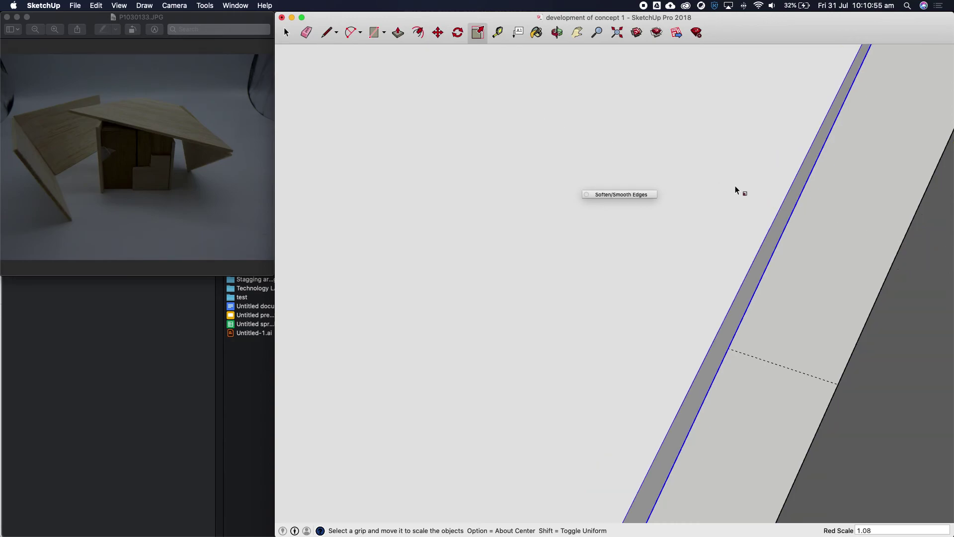
{"action": "scroll", "coordinate": [735, 187], "scroll_direction": "down", "scroll_amount": 10}
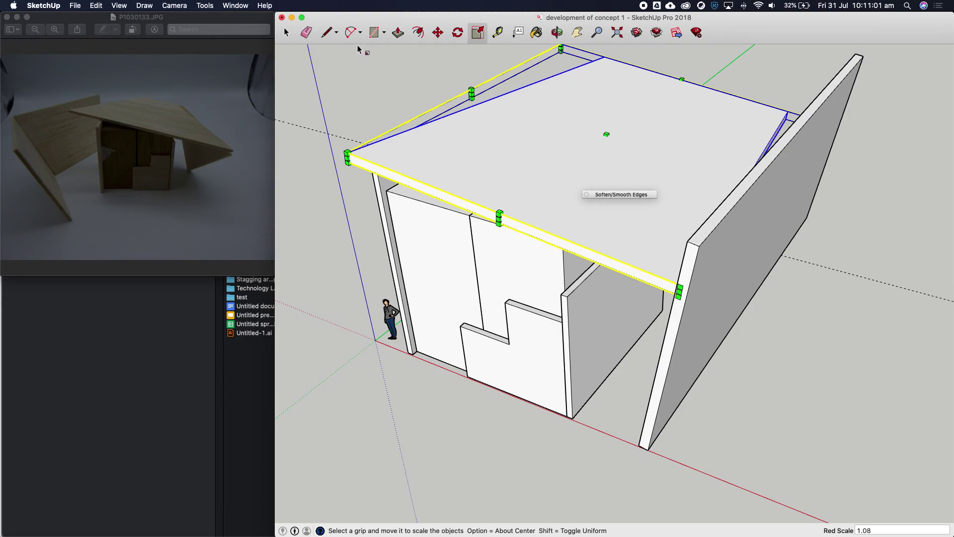
Step: Rotate the tilted side slab about 5.8 degrees around its front top corner, swinging its far end toward the roof's edge
{"action": "left_click", "coordinate": [283, 34]}
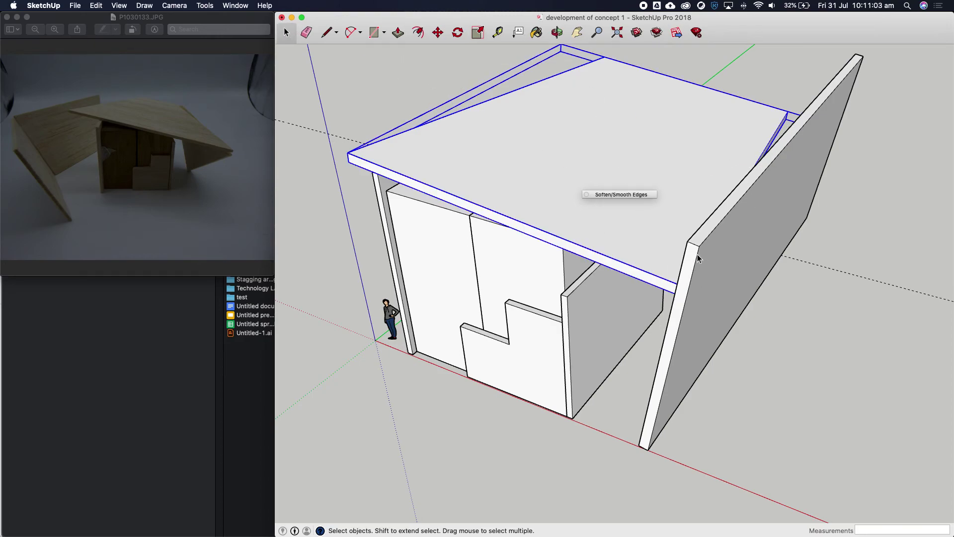
{"action": "left_click", "coordinate": [437, 32]}
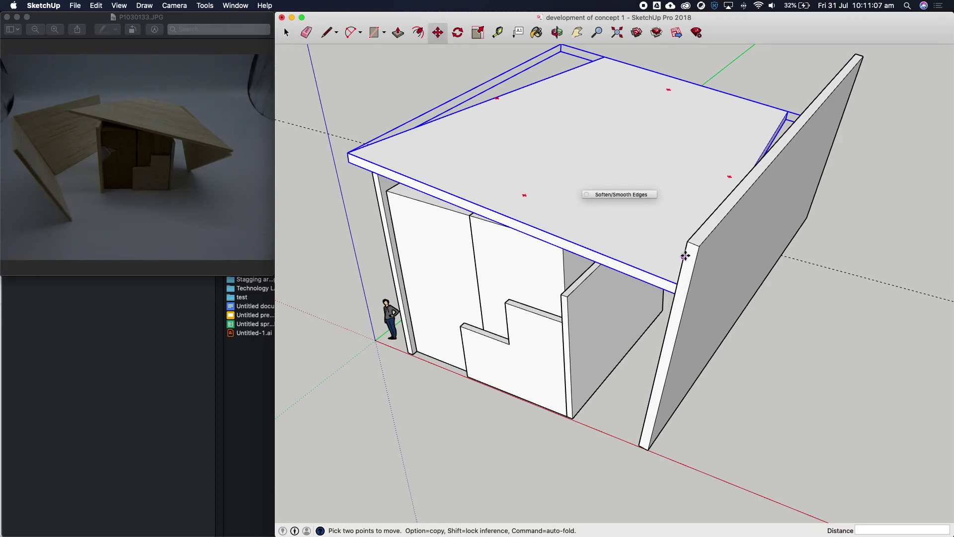
{"action": "left_click", "coordinate": [289, 33]}
{"action": "left_click", "coordinate": [695, 274]}
{"action": "left_click", "coordinate": [557, 33]}
{"action": "left_click_drag", "start_coordinate": [621, 219], "coordinate": [725, 208]}
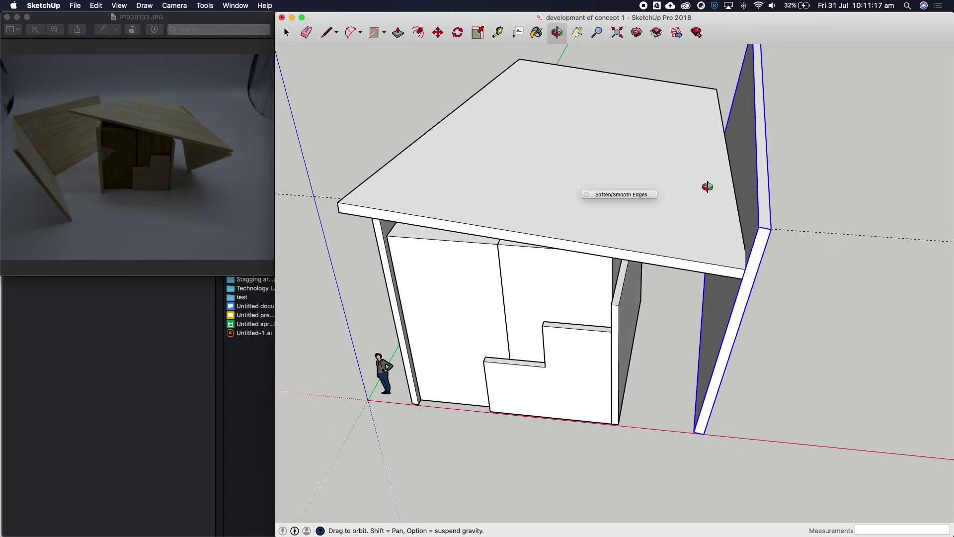
{"action": "scroll", "coordinate": [708, 187], "scroll_direction": "down", "scroll_amount": 3}
{"action": "scroll", "coordinate": [726, 95], "scroll_direction": "up", "scroll_amount": 3}
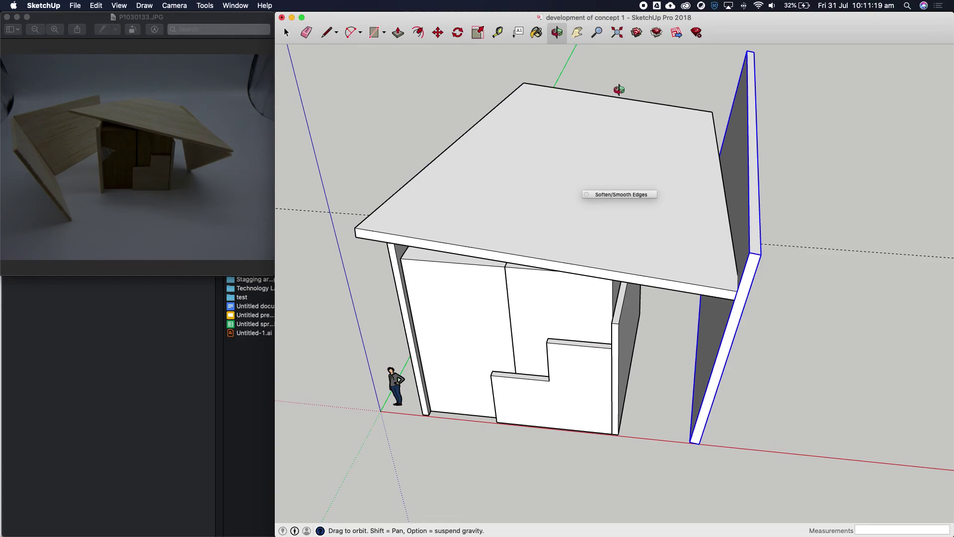
{"action": "left_click", "coordinate": [458, 33]}
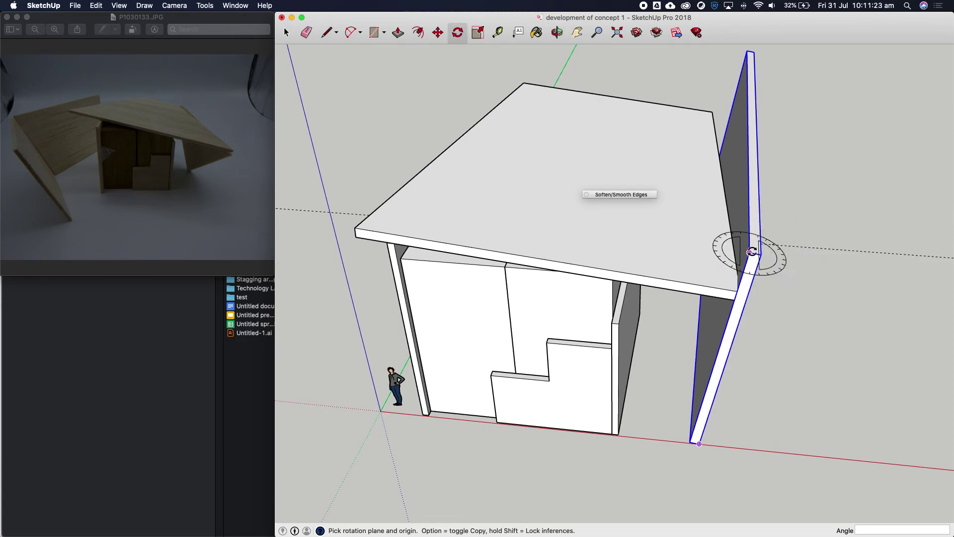
{"action": "left_click", "coordinate": [751, 252]}
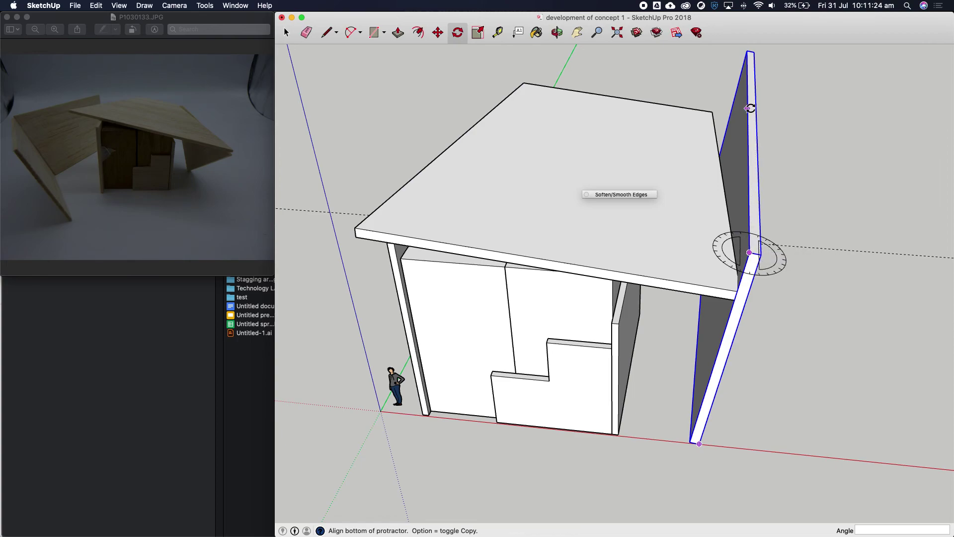
{"action": "left_click", "coordinate": [750, 52]}
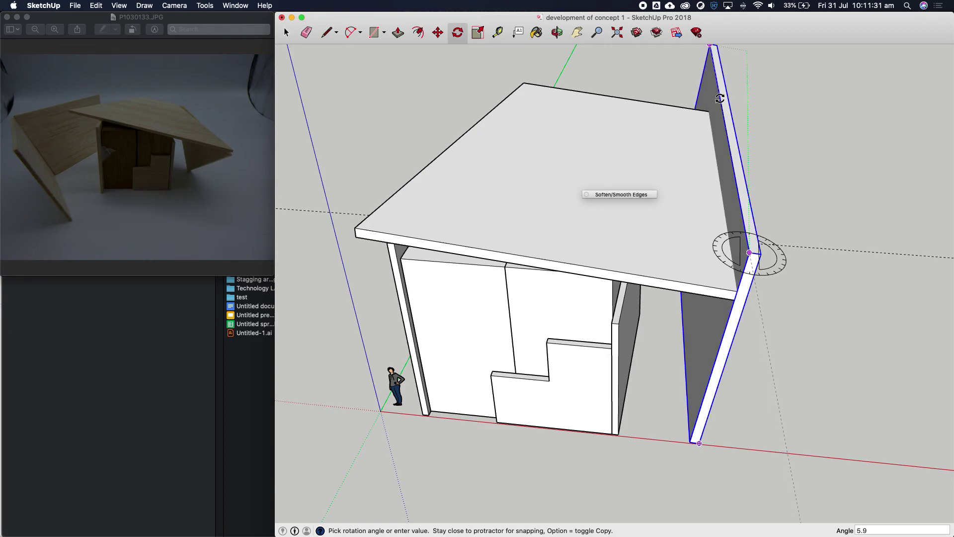
{"action": "left_click", "coordinate": [721, 99]}
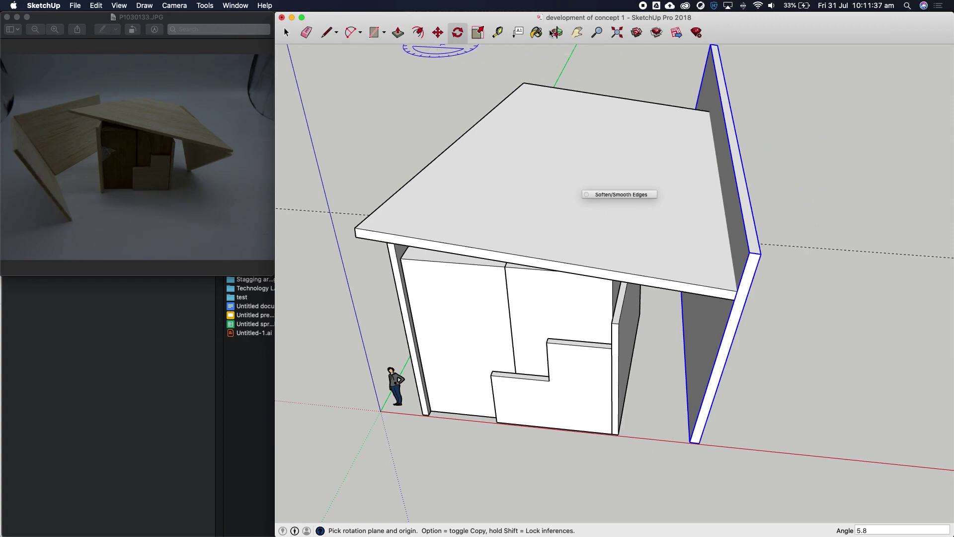
Step: Open the tilted side slab's group for editing and select its large outer face
{"action": "left_click", "coordinate": [552, 33]}
{"action": "left_click_drag", "start_coordinate": [739, 252], "coordinate": [348, 124]}
{"action": "left_click_drag", "start_coordinate": [522, 152], "coordinate": [541, 155]}
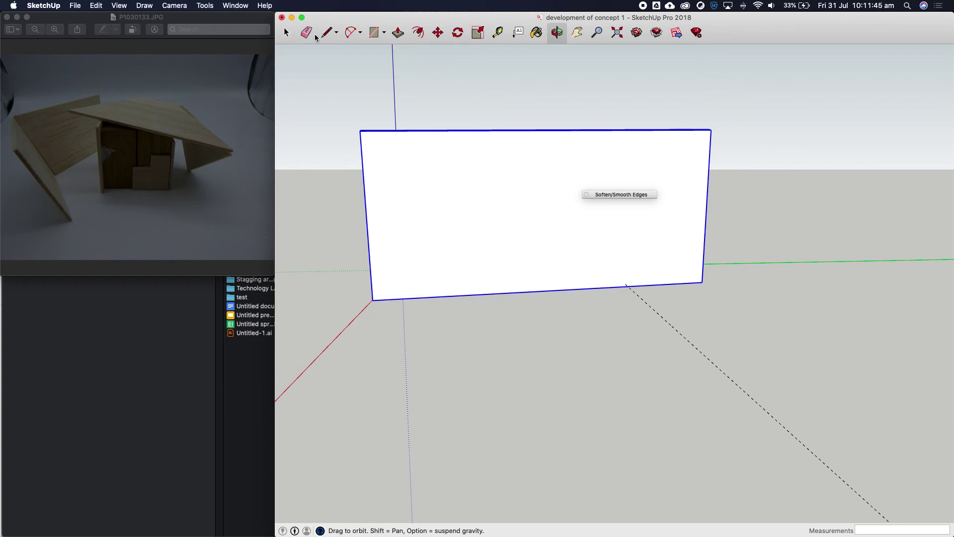
{"action": "left_click", "coordinate": [286, 34]}
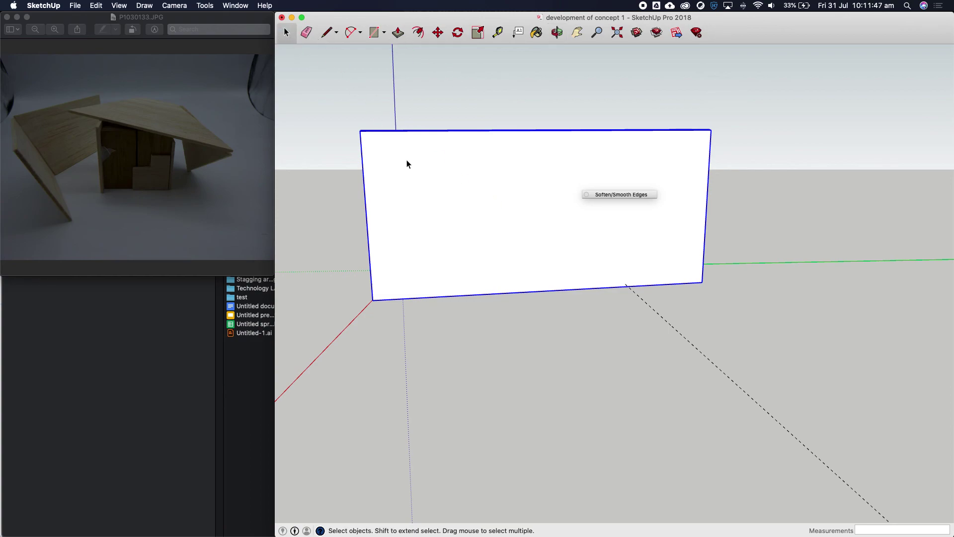
{"action": "double_click", "coordinate": [455, 183]}
{"action": "left_click", "coordinate": [455, 183]}
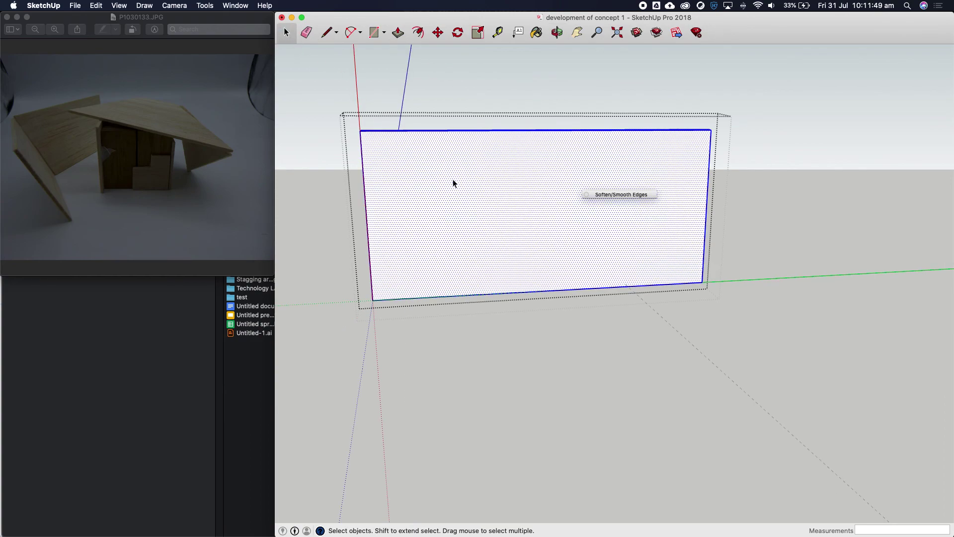
{"action": "left_click", "coordinate": [451, 183]}
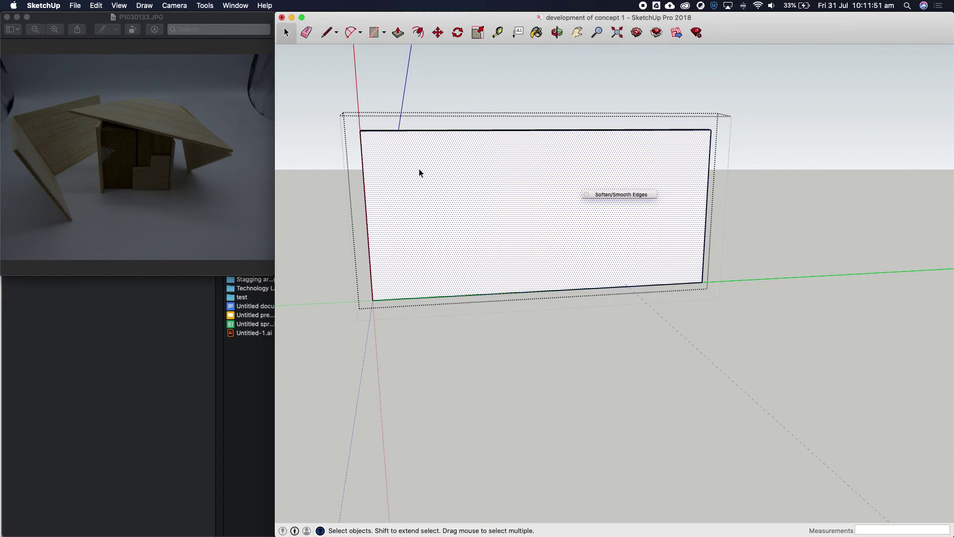
Step: Draw two lines about 10531 mm long from the slab face's upper corners to the midpoint of its bottom edge
{"action": "left_click", "coordinate": [327, 33]}
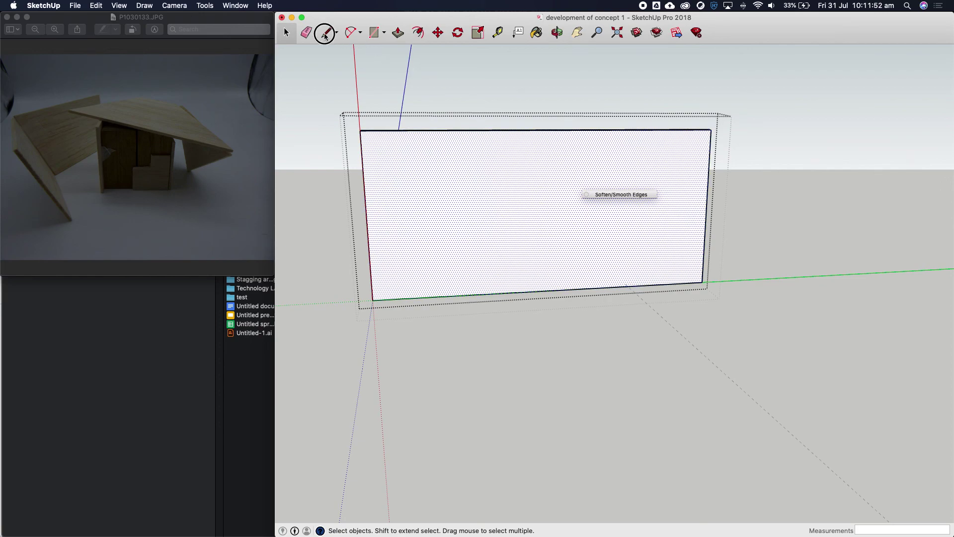
{"action": "left_click", "coordinate": [360, 131]}
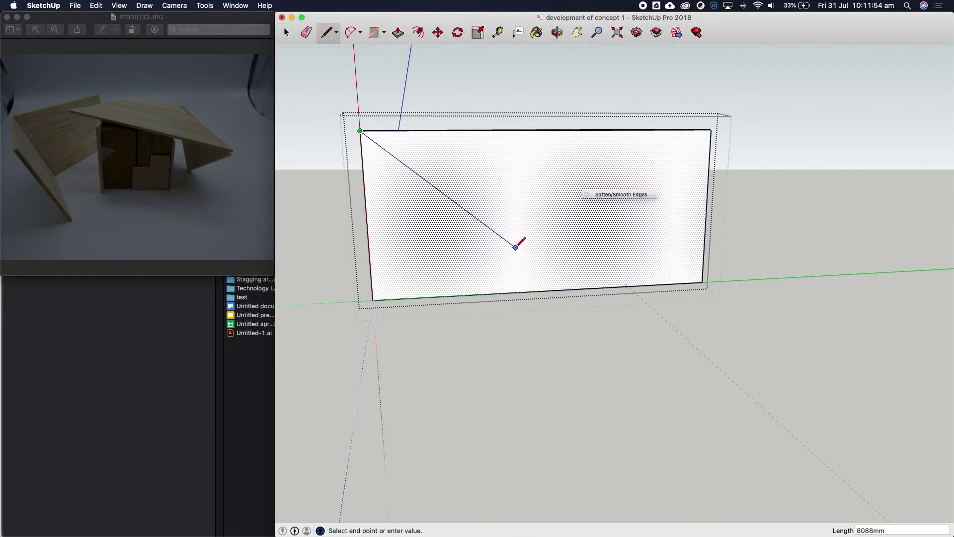
{"action": "left_click", "coordinate": [547, 290]}
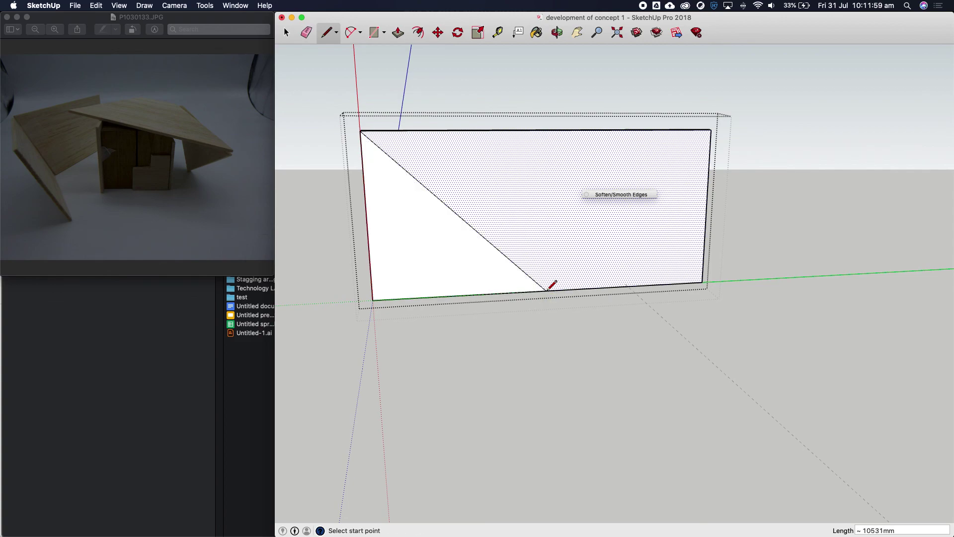
{"action": "left_click", "coordinate": [546, 290]}
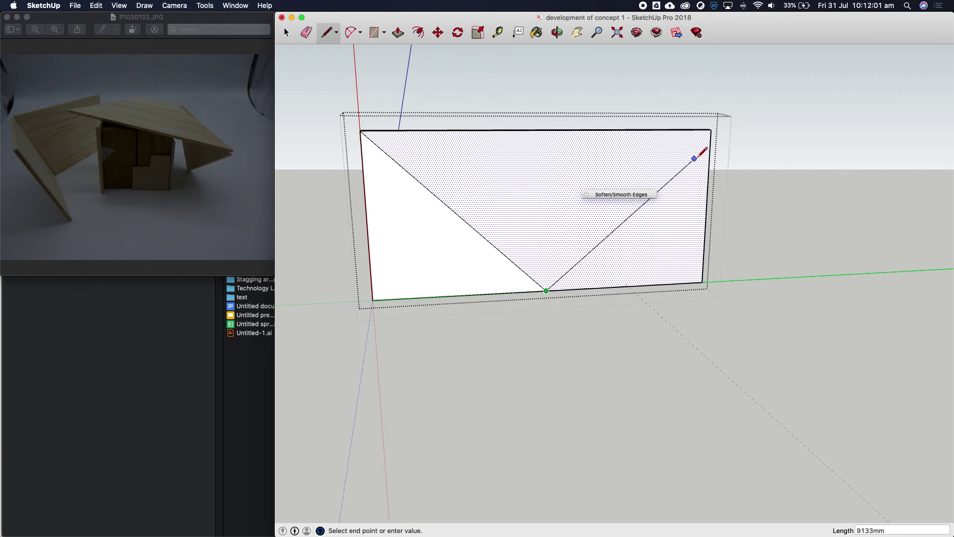
{"action": "left_click", "coordinate": [711, 130]}
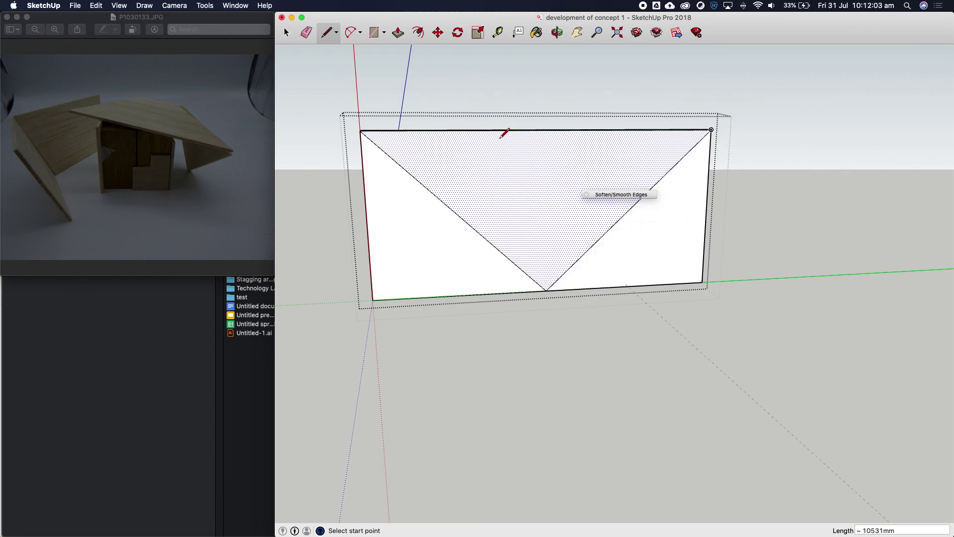
Step: Push both lower corner triangles 300 mm through the slab with Push/Pull, leaving only the central triangular panel
{"action": "left_click", "coordinate": [398, 34]}
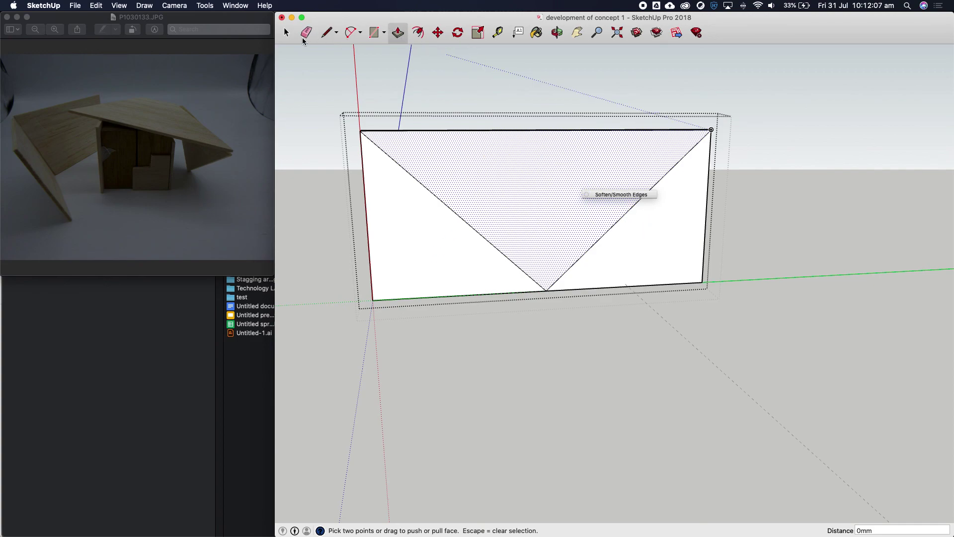
{"action": "left_click", "coordinate": [286, 34]}
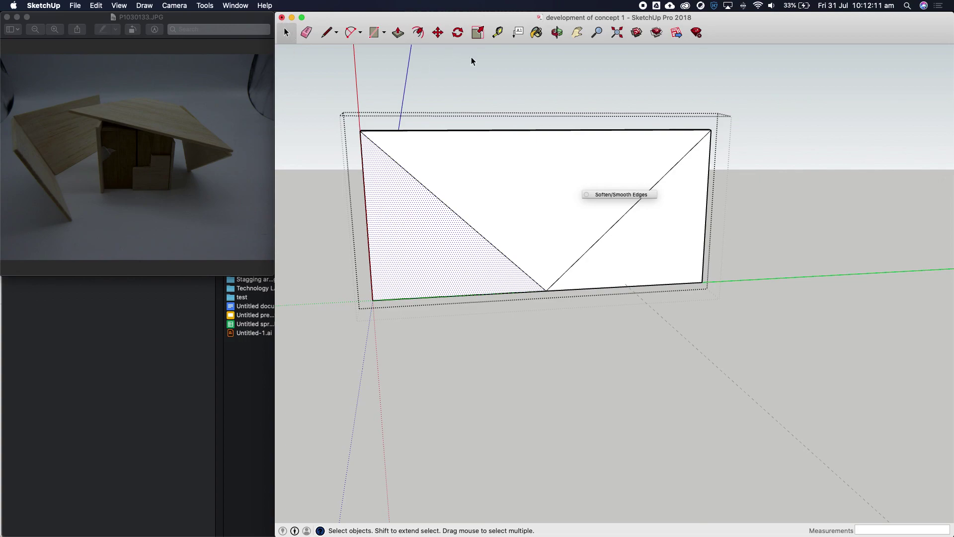
{"action": "left_click", "coordinate": [398, 33]}
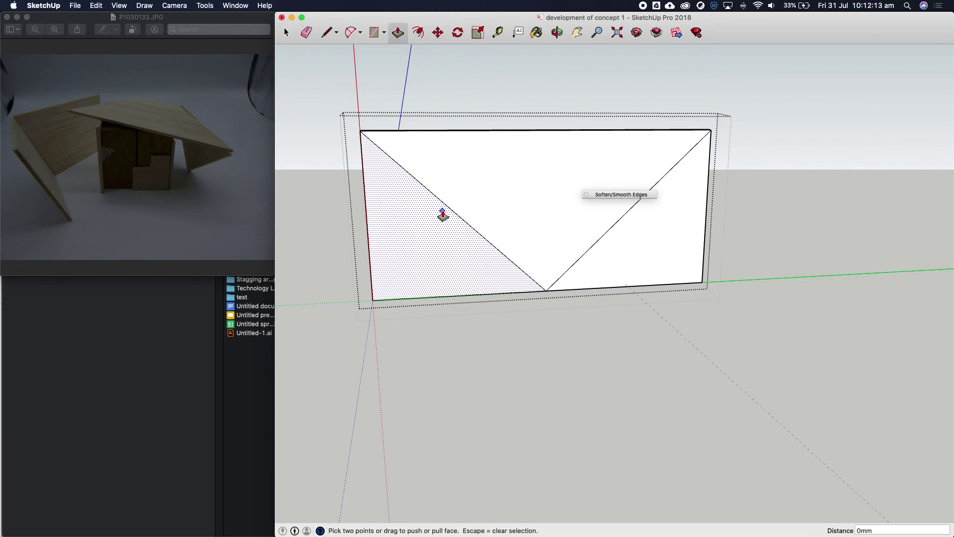
{"action": "left_click_drag", "start_coordinate": [426, 256], "coordinate": [422, 254]}
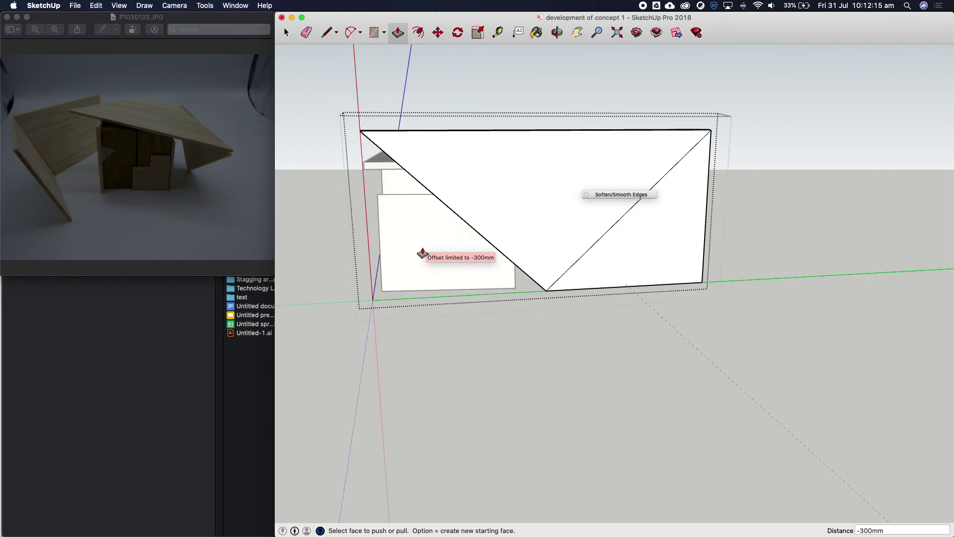
{"action": "left_click", "coordinate": [422, 253]}
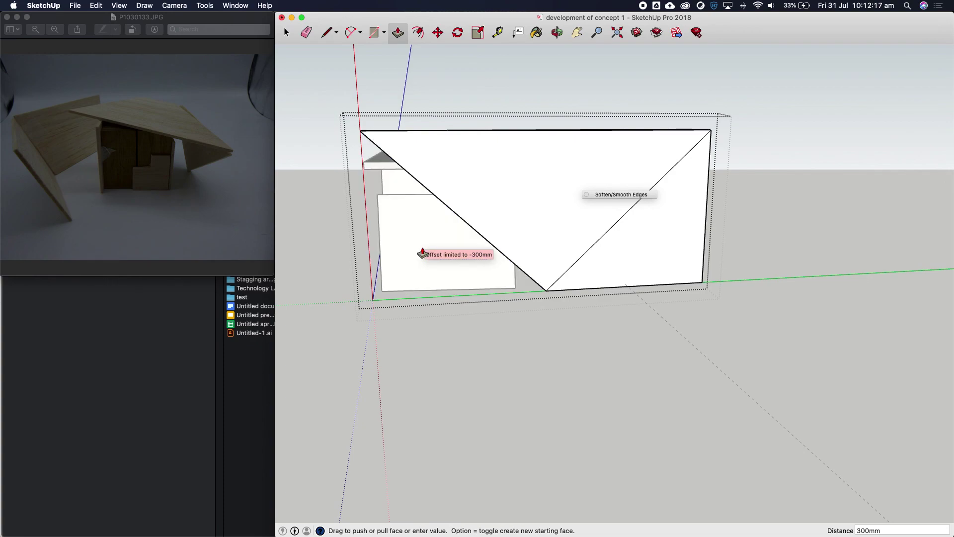
{"action": "left_click", "coordinate": [667, 270]}
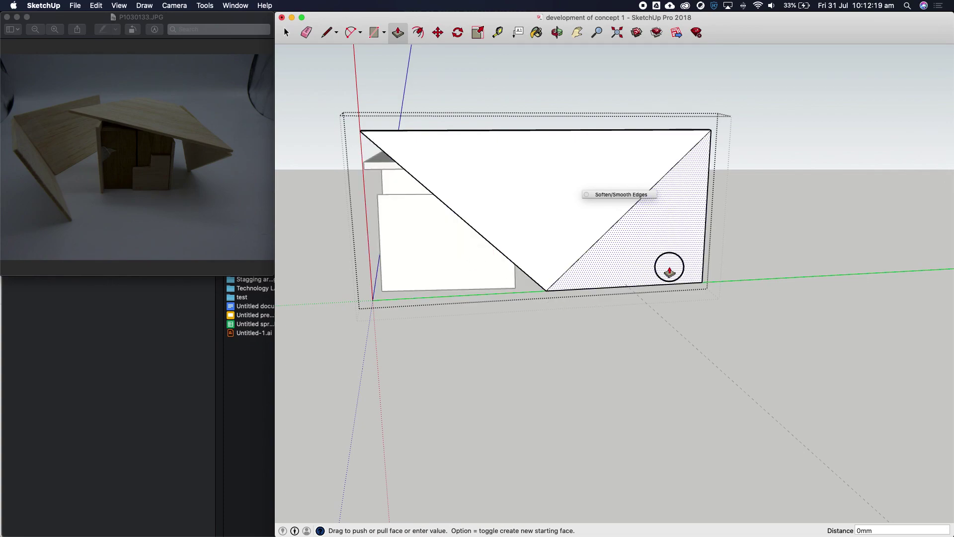
{"action": "left_click", "coordinate": [663, 267]}
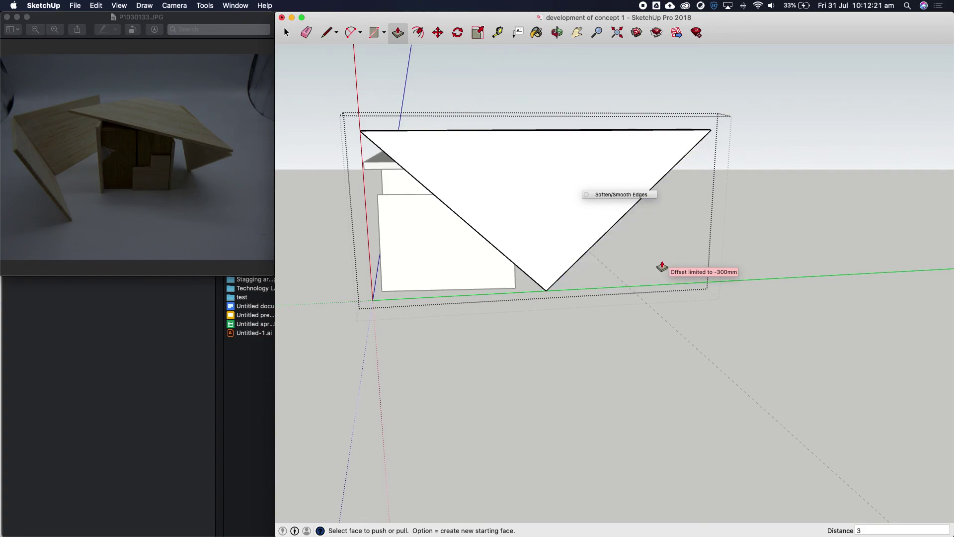
{"action": "left_click", "coordinate": [663, 267]}
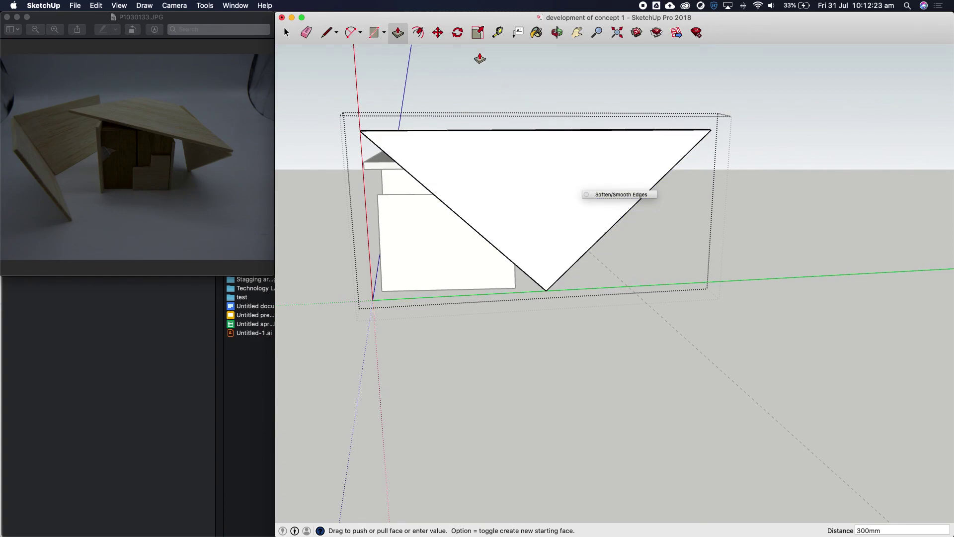
Step: Close the triangular side panel's group and check the panel's placement beside the roof against the whole model
{"action": "left_click", "coordinate": [558, 33]}
{"action": "left_click_drag", "start_coordinate": [447, 217], "coordinate": [783, 262]}
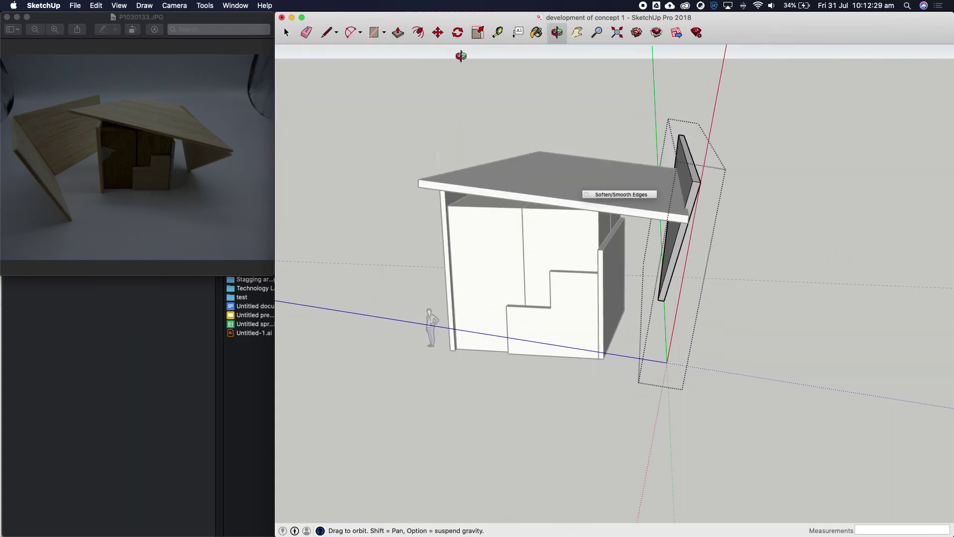
{"action": "left_click", "coordinate": [286, 33]}
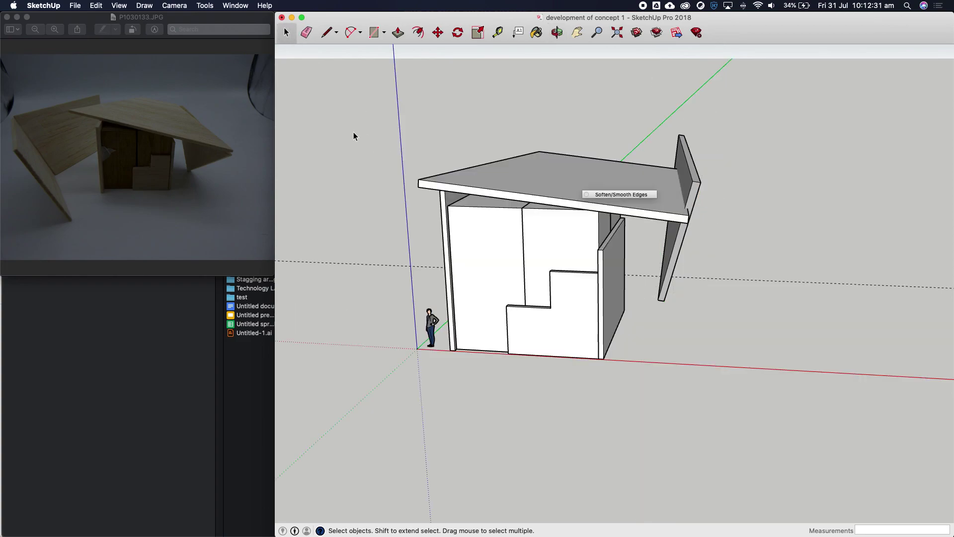
{"action": "left_click", "coordinate": [558, 33]}
{"action": "left_click_drag", "start_coordinate": [763, 210], "coordinate": [646, 244]}
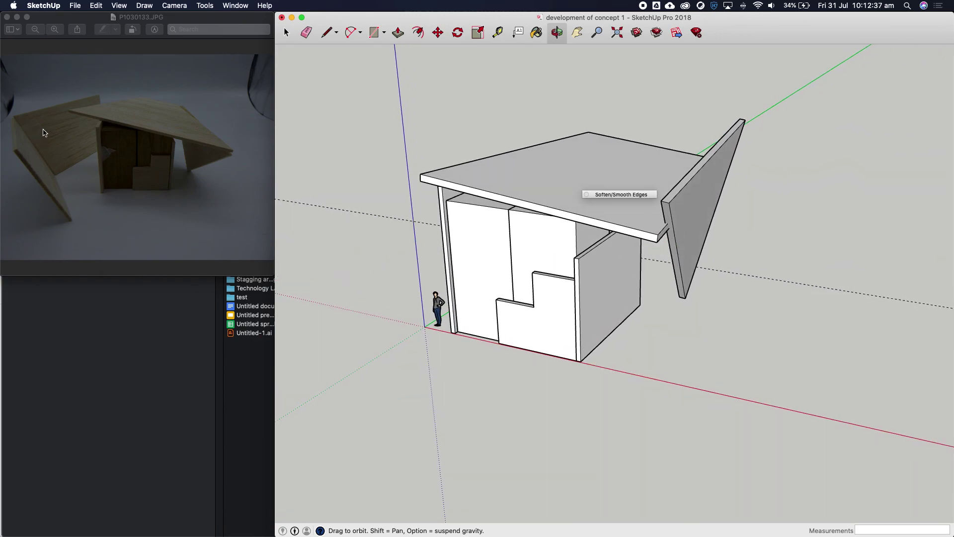